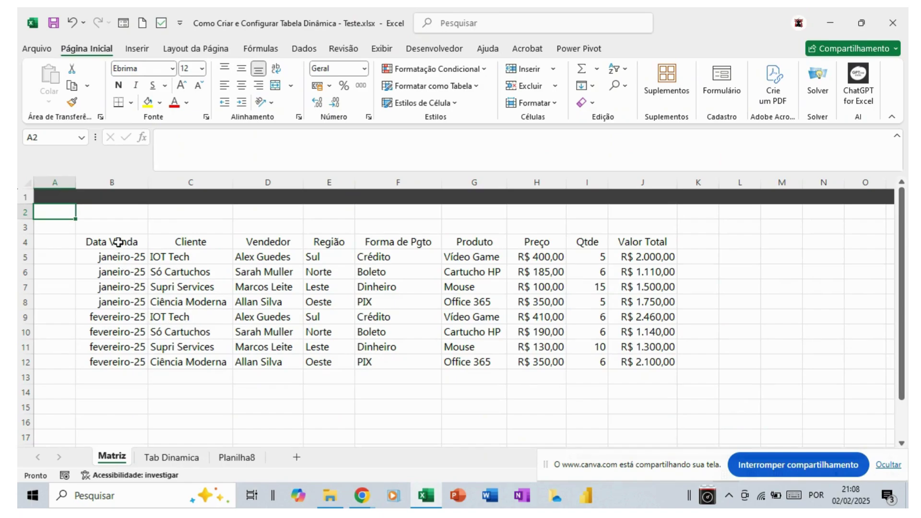
# Step: Format the sales data in B4:J12 as a table with headers, using the blue style in the third row of the Média group
pyautogui.moveTo(119, 242); pyautogui.dragTo(672, 368)
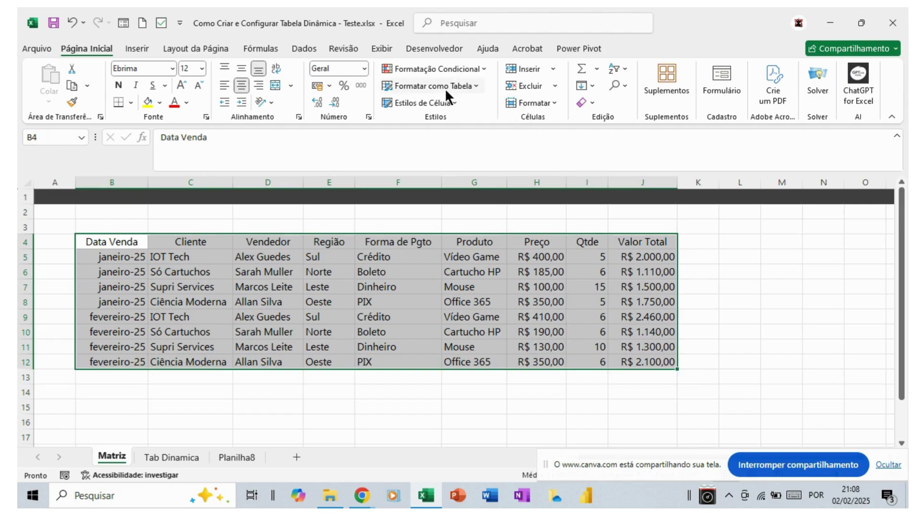
pyautogui.click(474, 86)
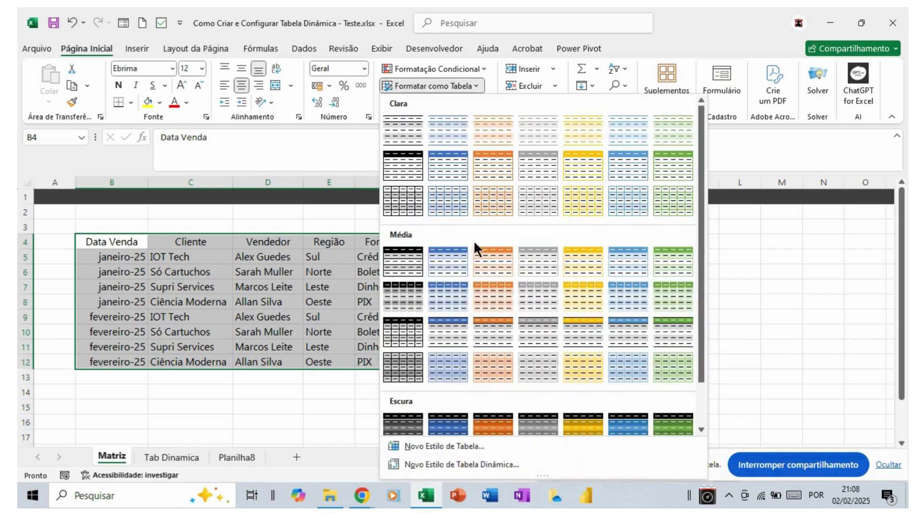
pyautogui.click(454, 324)
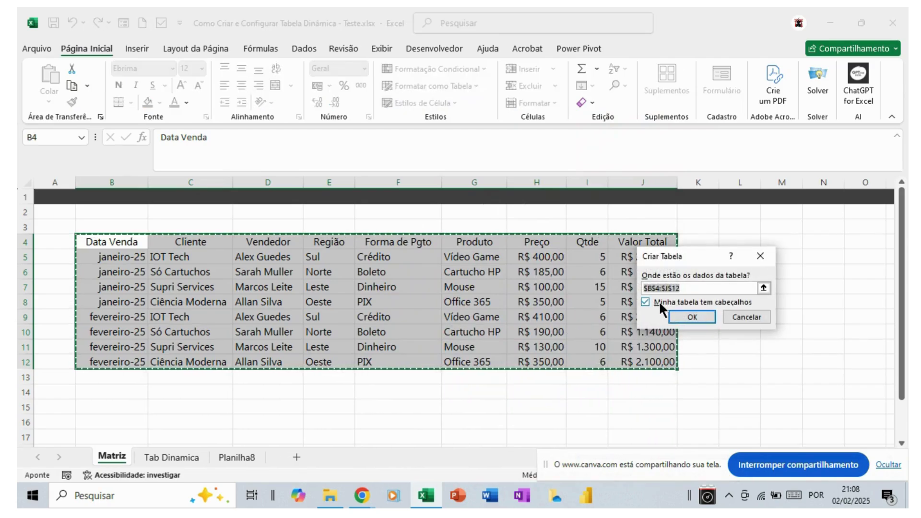
pyautogui.click(685, 316)
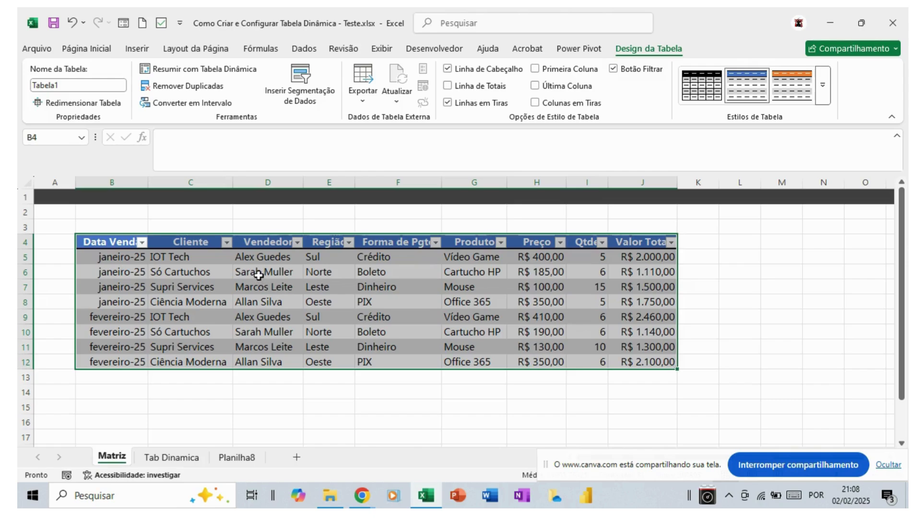
# Step: Check the number formats of the Data Venda, Qtde and Valor Total columns in the sales table
pyautogui.click(129, 255)
pyautogui.moveTo(130, 255); pyautogui.dragTo(130, 355)
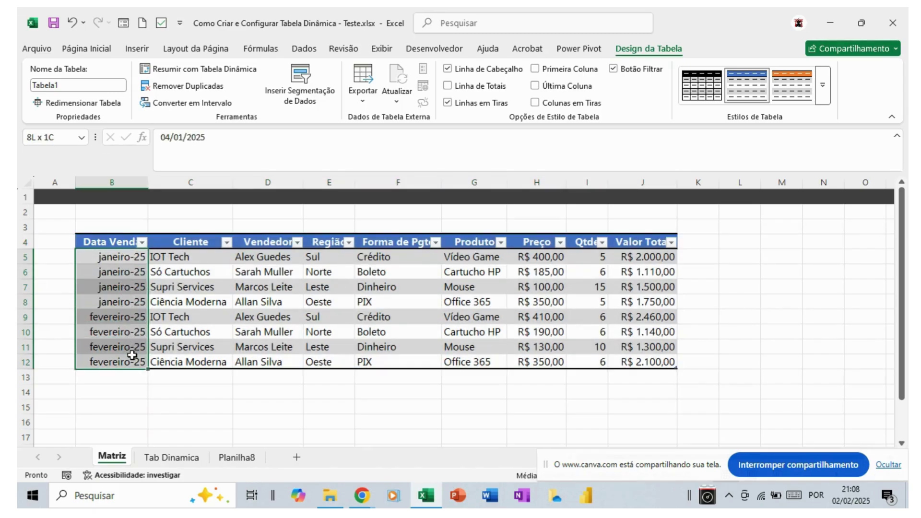
pyautogui.moveTo(132, 355); pyautogui.dragTo(136, 360)
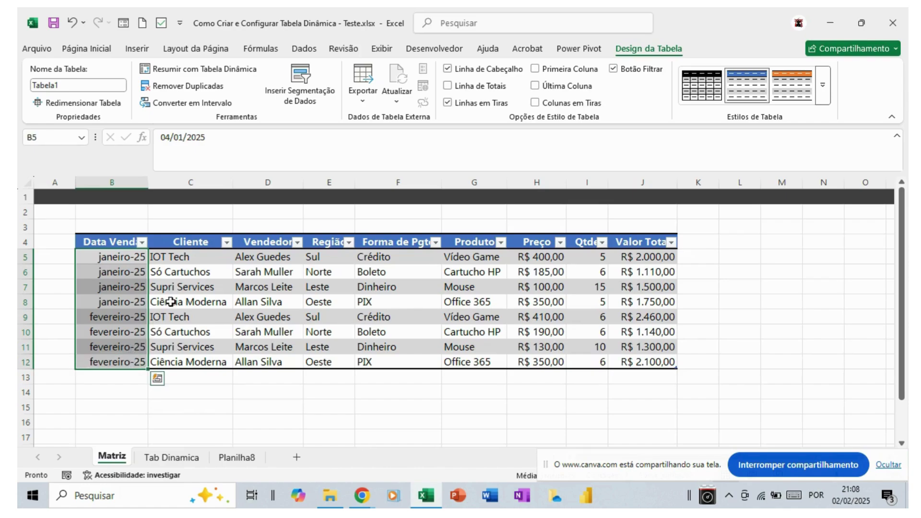
pyautogui.click(103, 50)
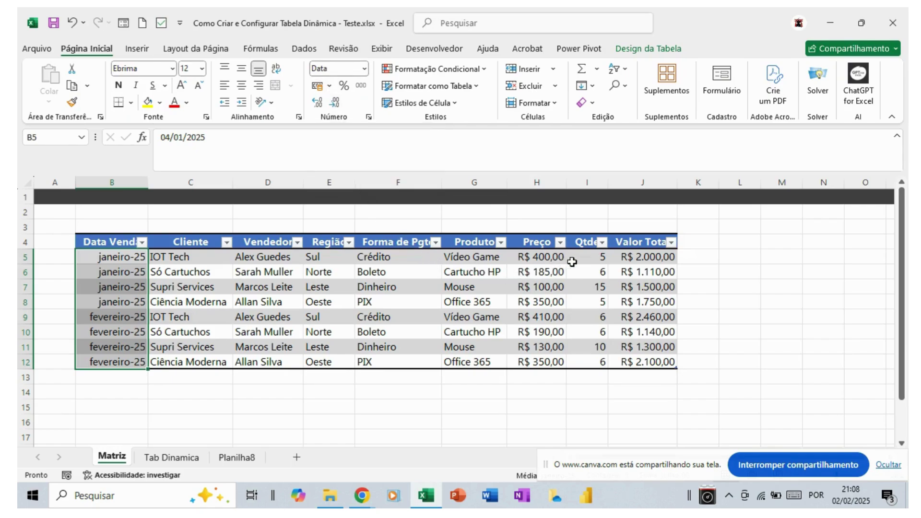
pyautogui.moveTo(592, 256); pyautogui.dragTo(595, 361)
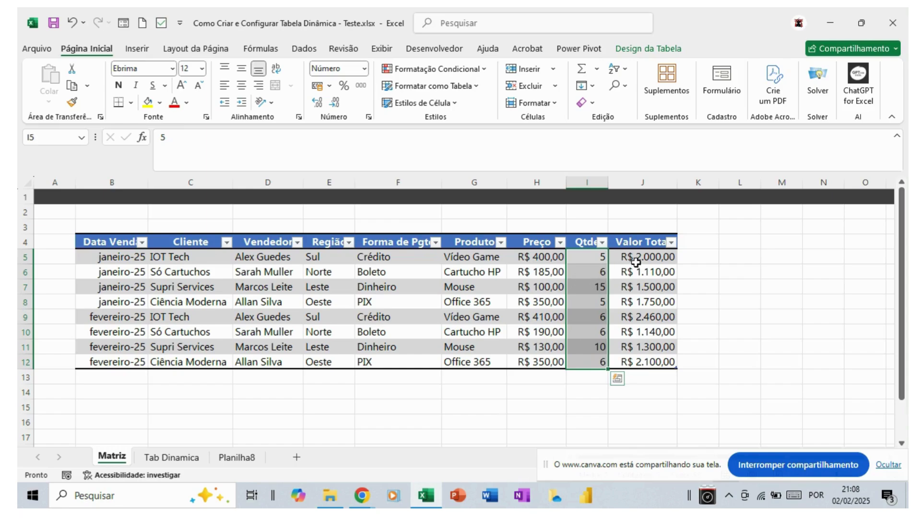
pyautogui.moveTo(638, 259); pyautogui.dragTo(644, 363)
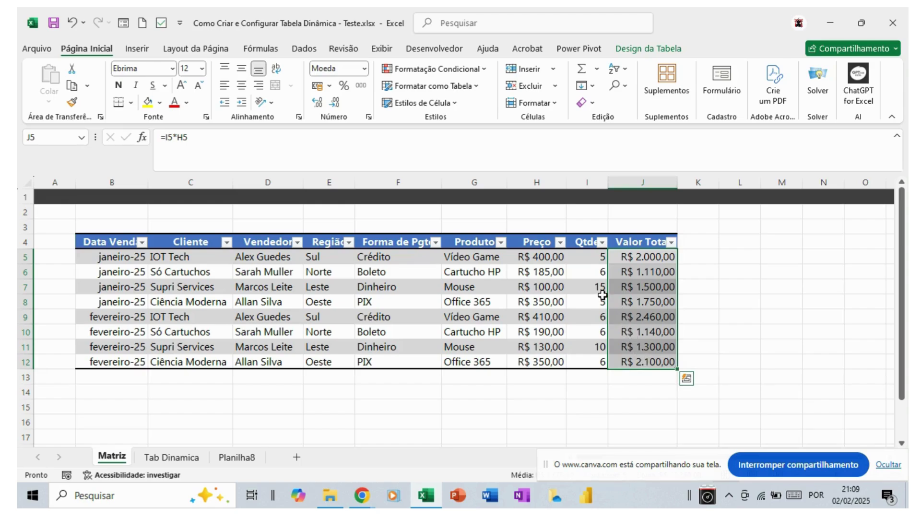
# Step: Turn off the filter buttons in the sales table's header row
pyautogui.moveTo(117, 243); pyautogui.dragTo(628, 360)
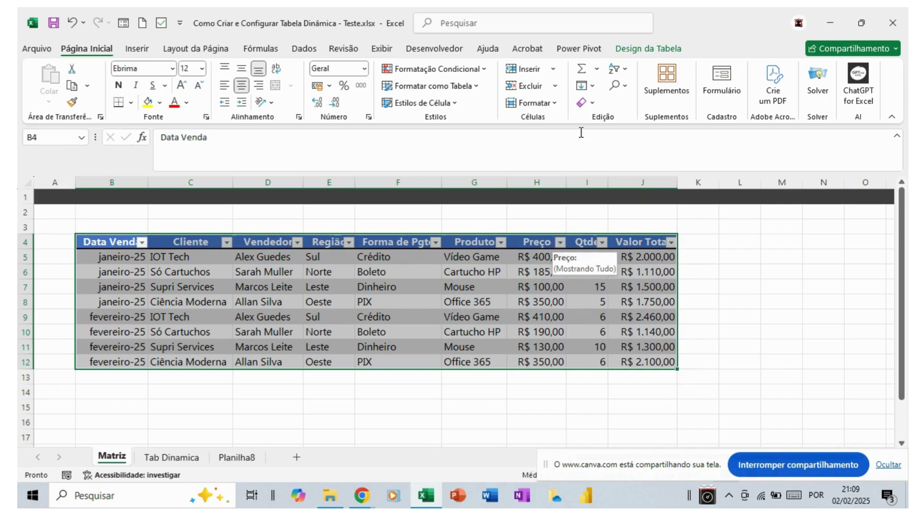
pyautogui.click(624, 46)
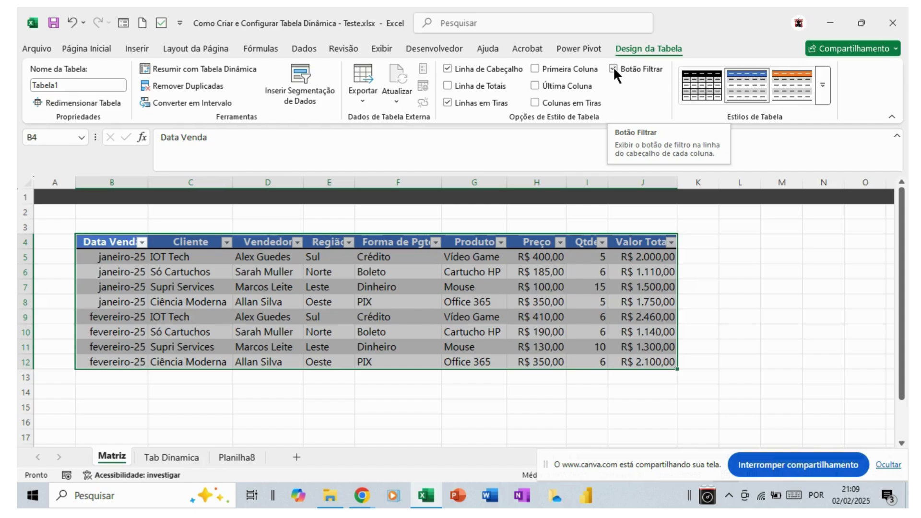
pyautogui.click(612, 68)
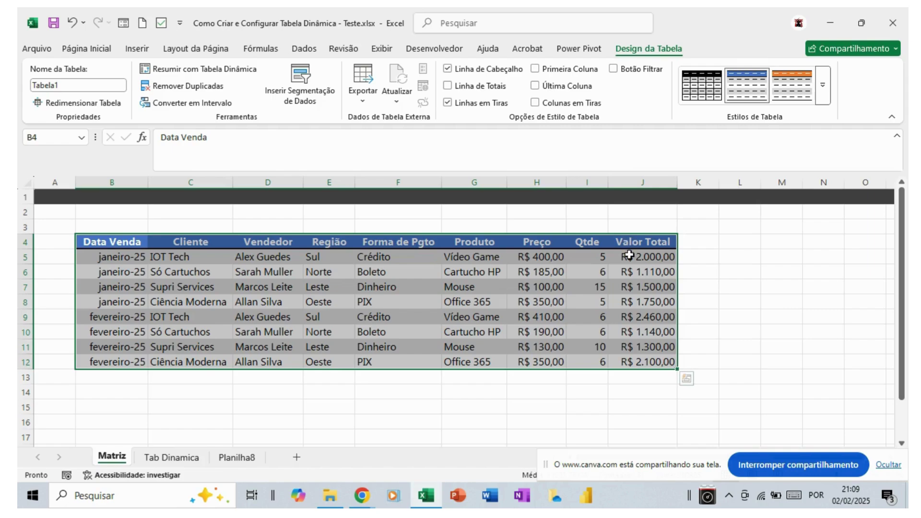
# Step: Try the Contábil format on the Valor Total values in J5:J12 and return them to Moeda
pyautogui.moveTo(629, 256); pyautogui.dragTo(636, 358)
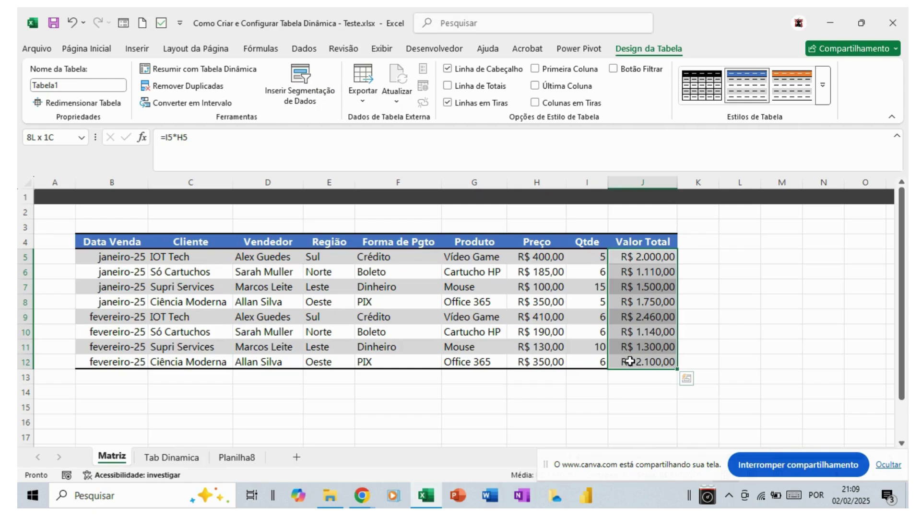
pyautogui.moveTo(627, 368); pyautogui.dragTo(624, 362)
pyautogui.click(102, 47)
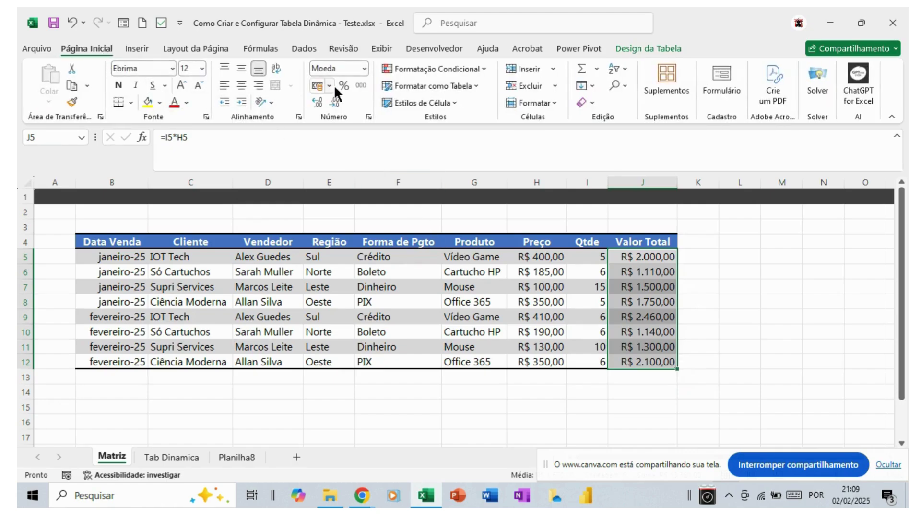
pyautogui.click(365, 67)
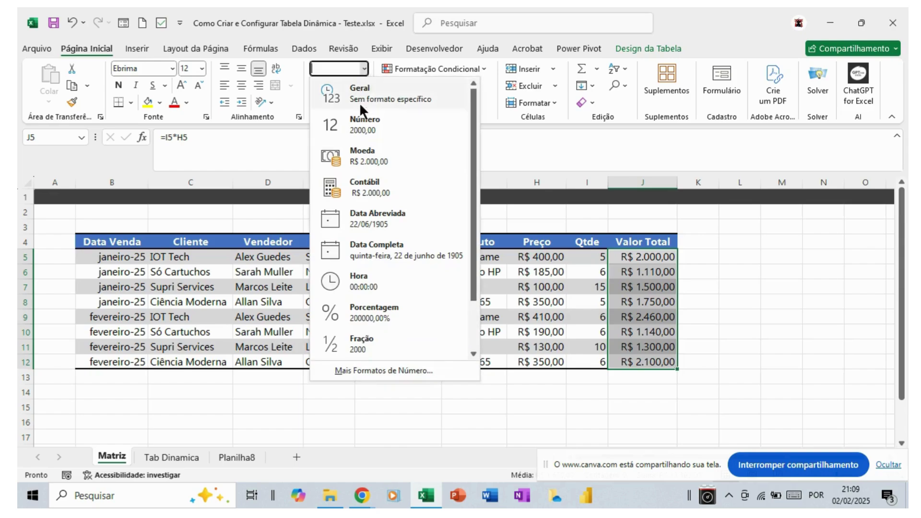
pyautogui.click(361, 185)
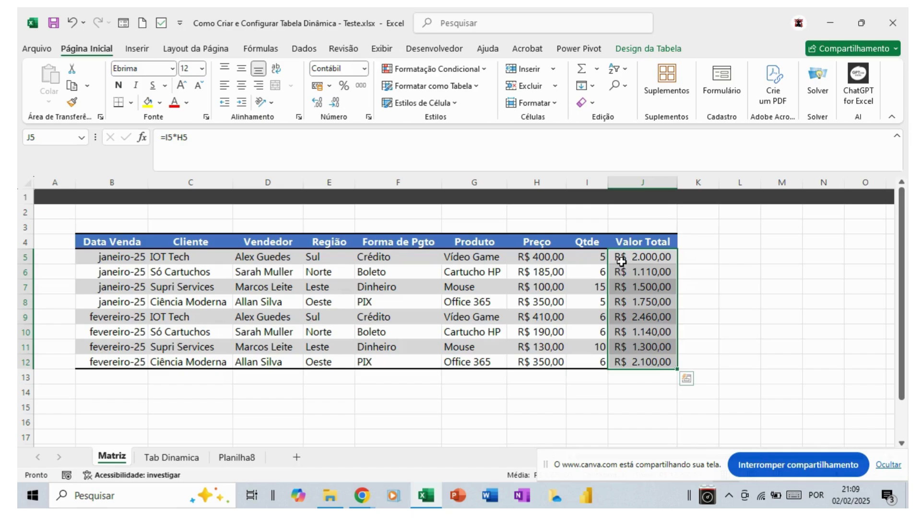
pyautogui.click(361, 72)
pyautogui.click(362, 149)
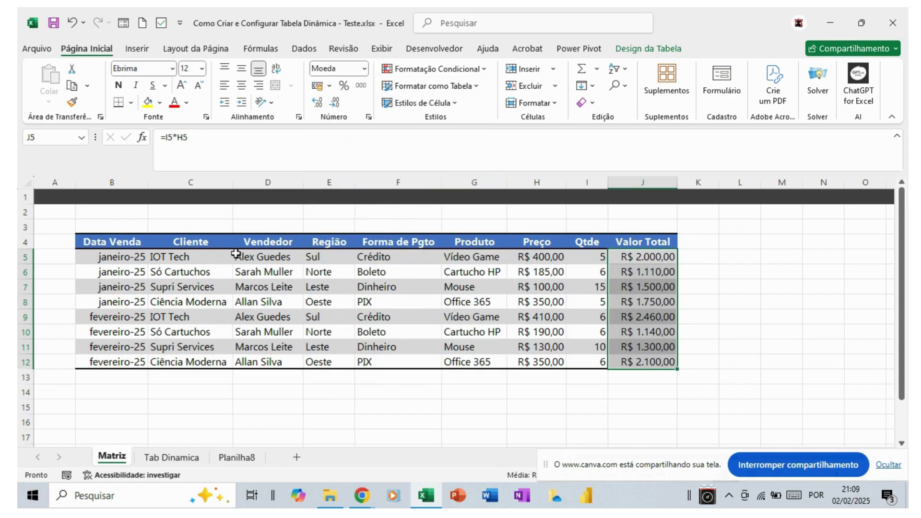
# Step: Create a pivot table from the whole sales table, placed in cell A5 of the existing Tab Dinamica sheet
pyautogui.moveTo(123, 242); pyautogui.dragTo(633, 358)
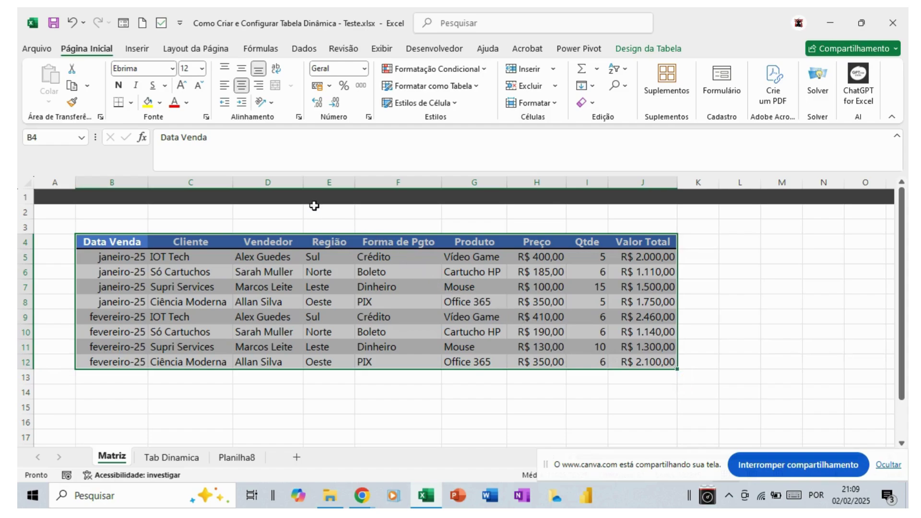
pyautogui.click(140, 47)
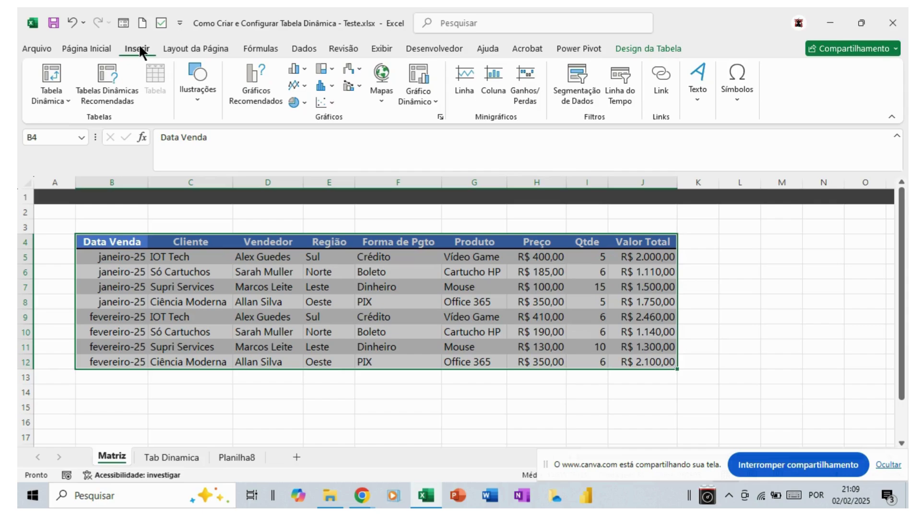
pyautogui.click(58, 65)
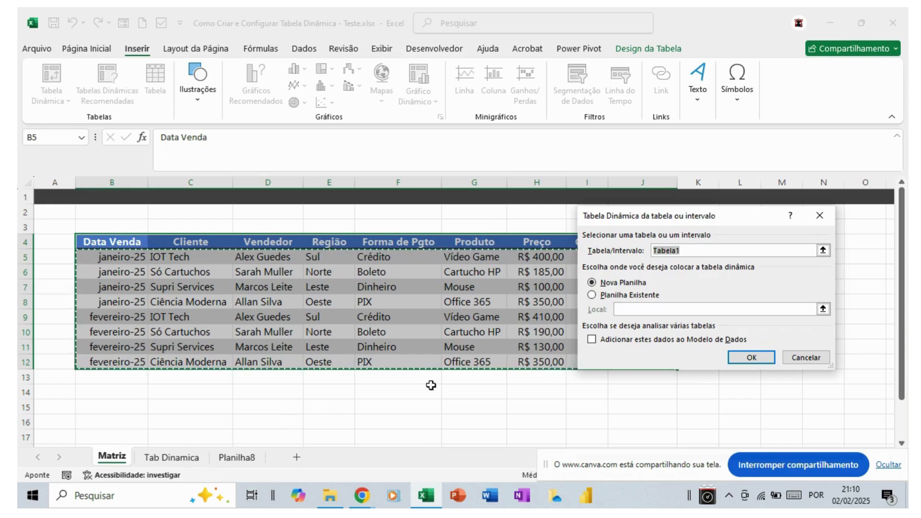
pyautogui.click(590, 295)
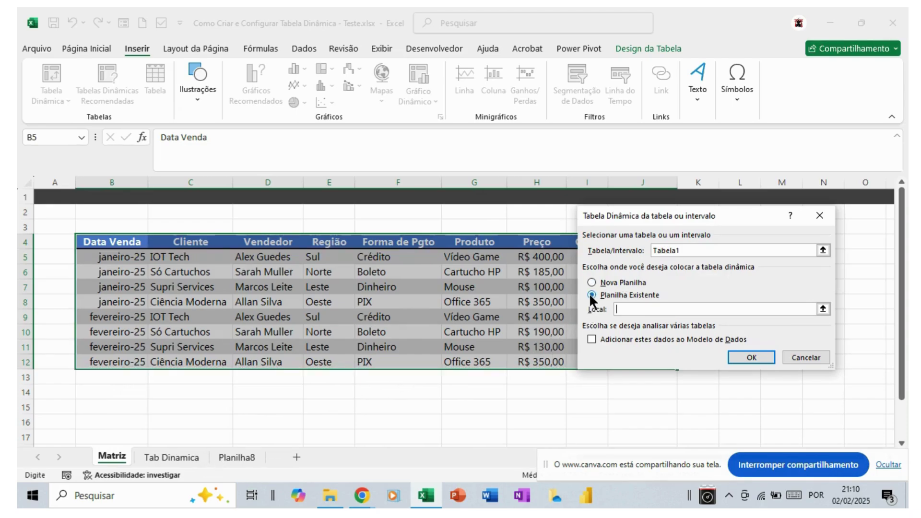
pyautogui.click(191, 459)
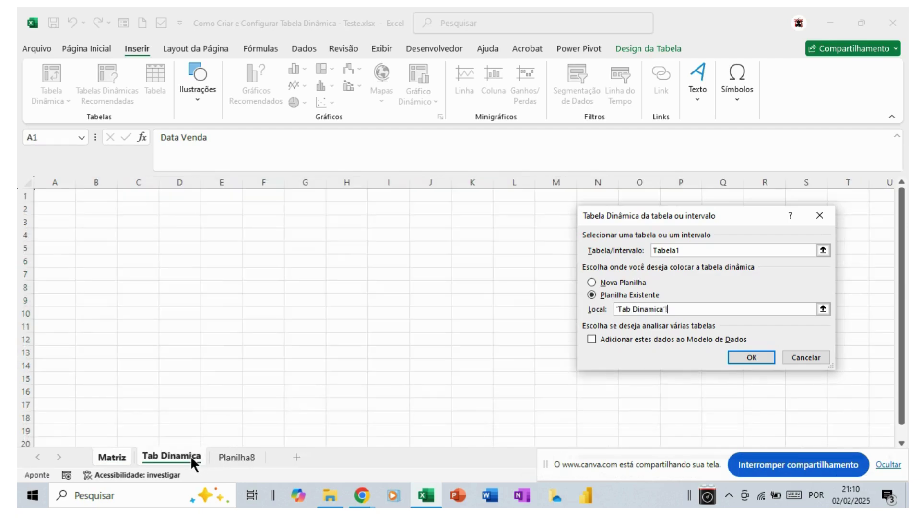
pyautogui.click(52, 249)
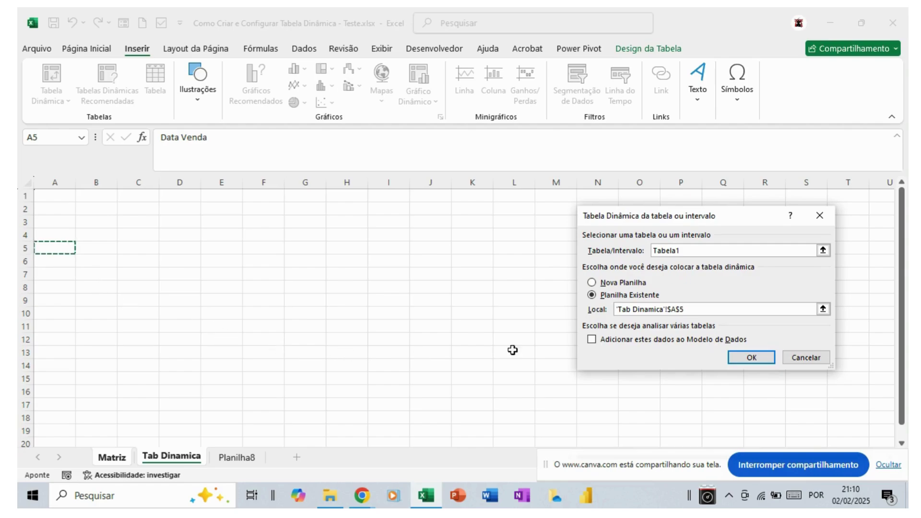
pyautogui.click(748, 357)
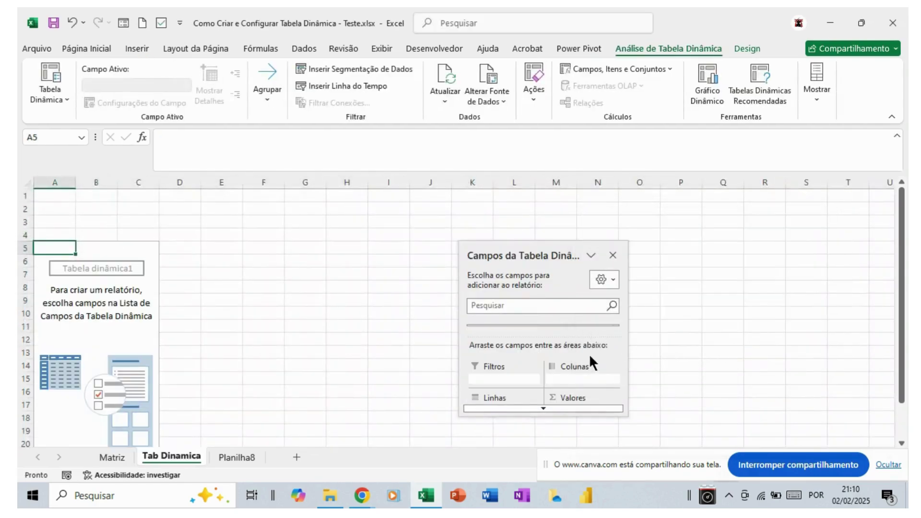
# Step: Move the floating pivot table field list clear of the work area and enlarge it to show the fields and all four areas
pyautogui.moveTo(540, 250); pyautogui.dragTo(751, 140)
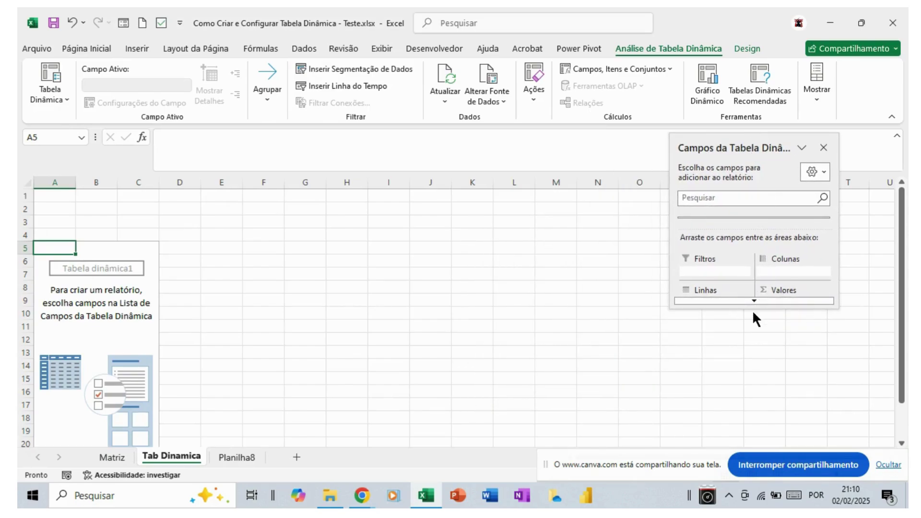
pyautogui.moveTo(751, 308); pyautogui.dragTo(760, 447)
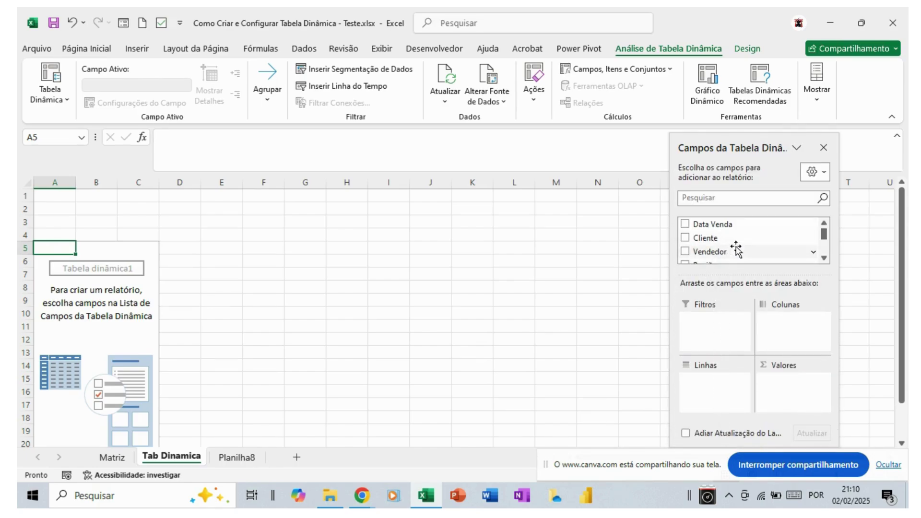
pyautogui.moveTo(822, 231)
pyautogui.mouseDown()
pyautogui.moveTo(823, 252)
pyautogui.moveTo(821, 229)
pyautogui.mouseUp()
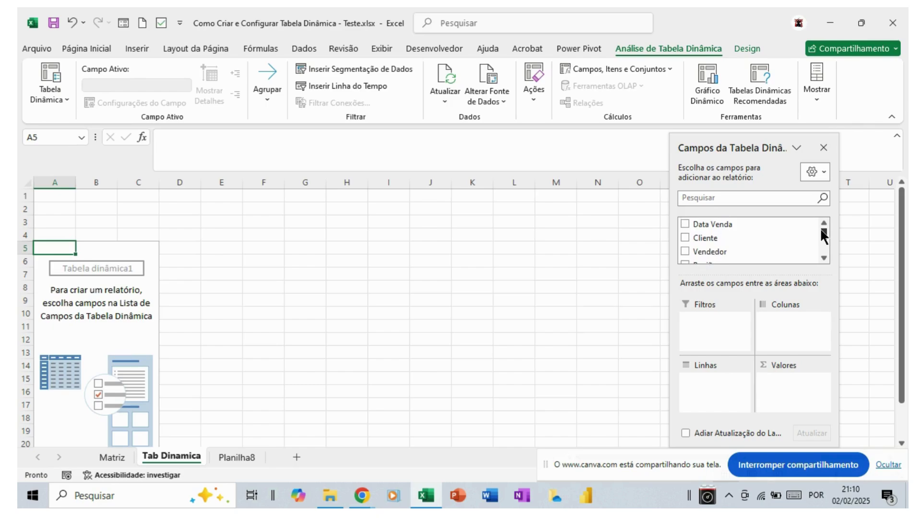
# Step: Add Vendedor as the pivot table's row field and Valor Total as its summed value field
pyautogui.click(685, 251)
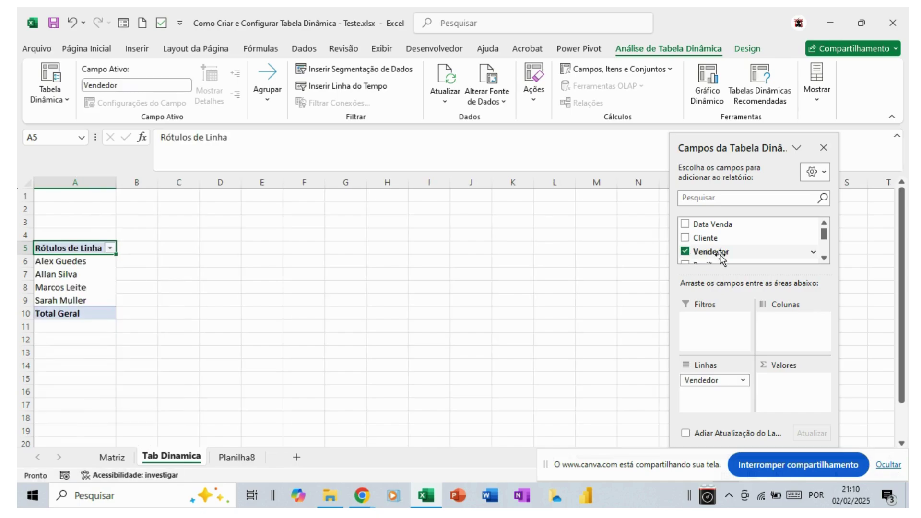
pyautogui.click(823, 258)
pyautogui.click(821, 257)
pyautogui.click(821, 257)
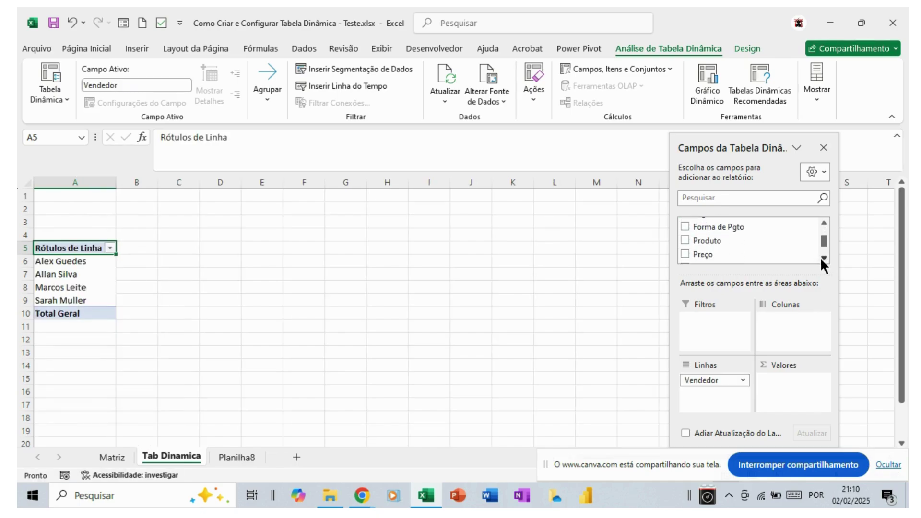
pyautogui.click(821, 257)
pyautogui.click(821, 257)
pyautogui.click(686, 249)
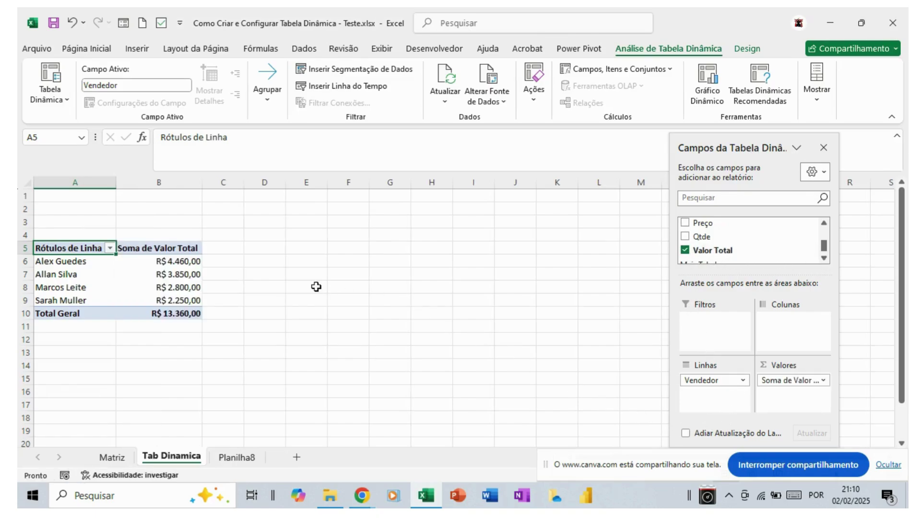
pyautogui.click(263, 248)
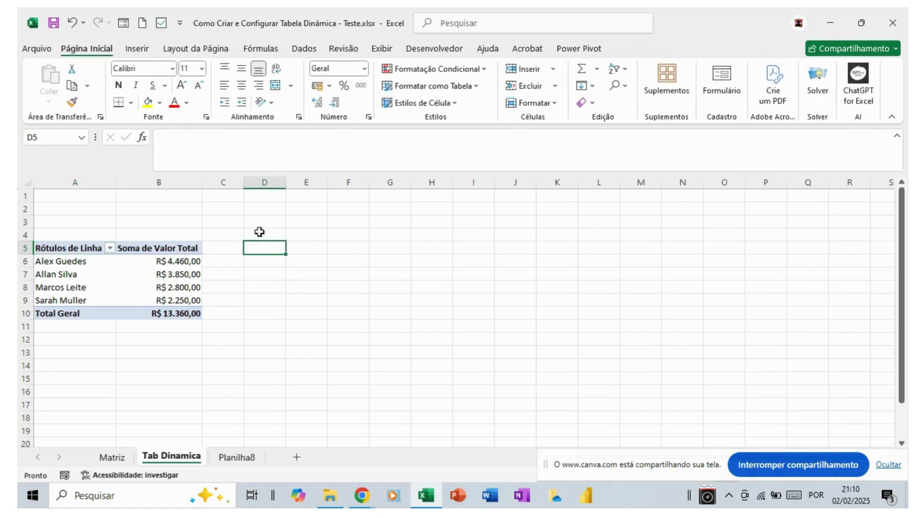
pyautogui.click(129, 48)
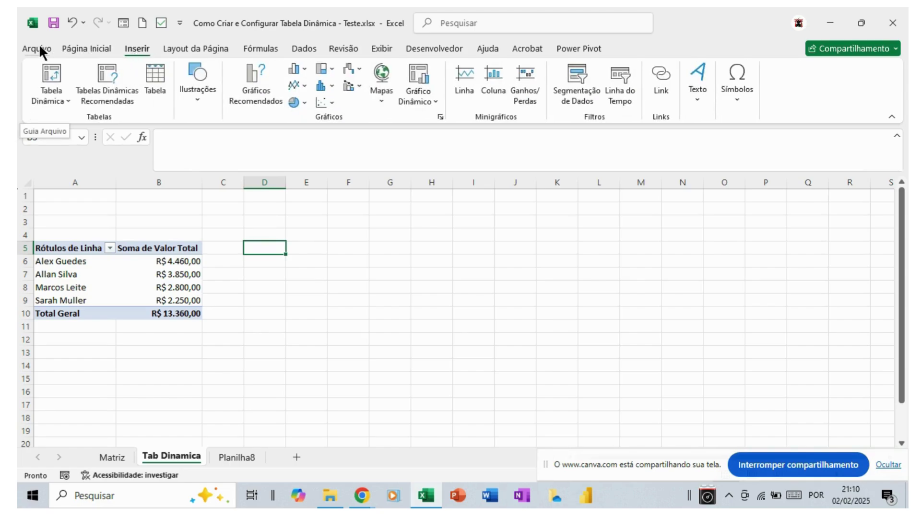
pyautogui.click(50, 66)
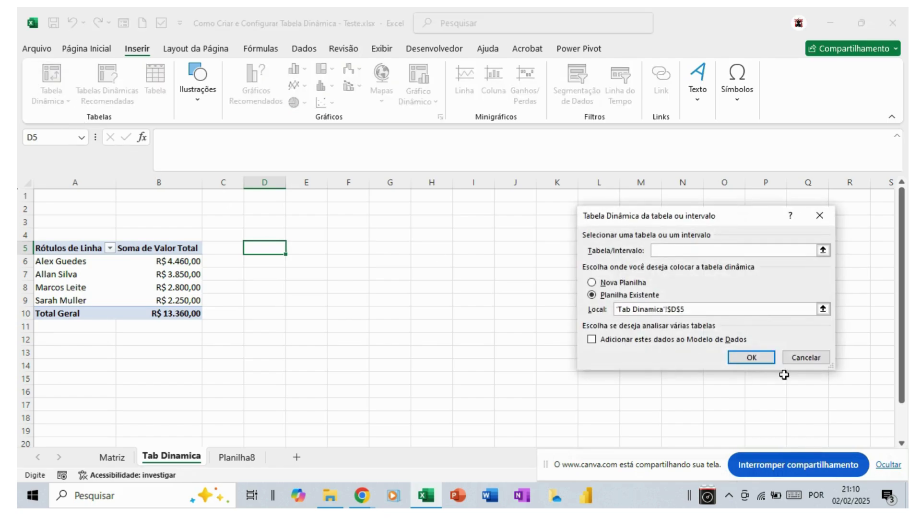
pyautogui.click(788, 357)
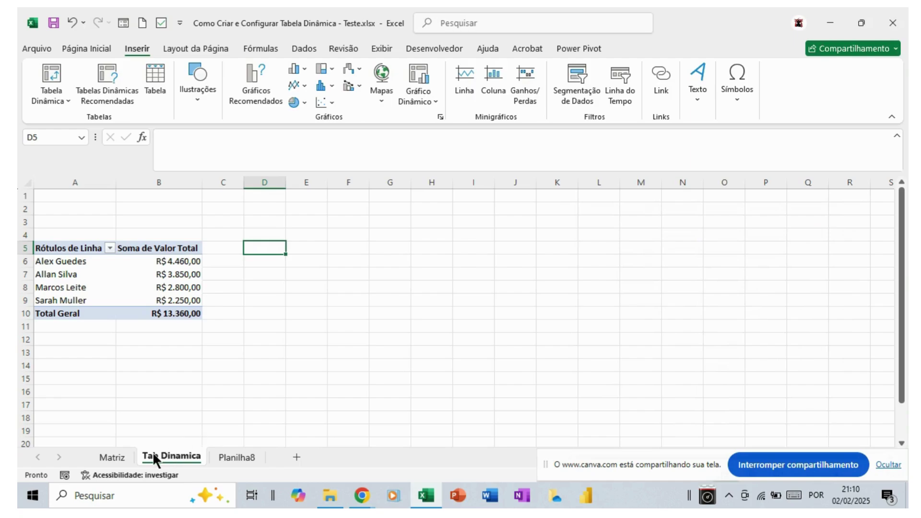
# Step: Create a second pivot table from the Matriz sales table, placed in cell D5 of the existing Tab Dinamica sheet
pyautogui.click(120, 455)
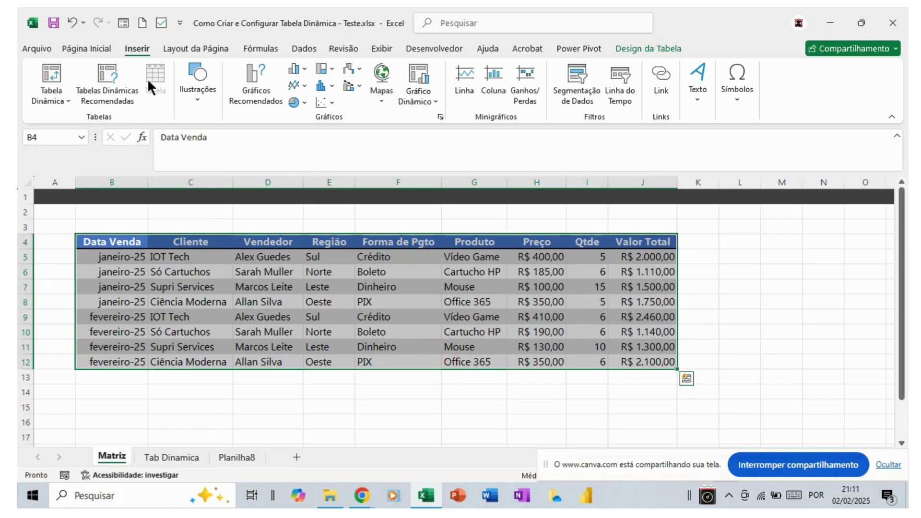
pyautogui.click(56, 67)
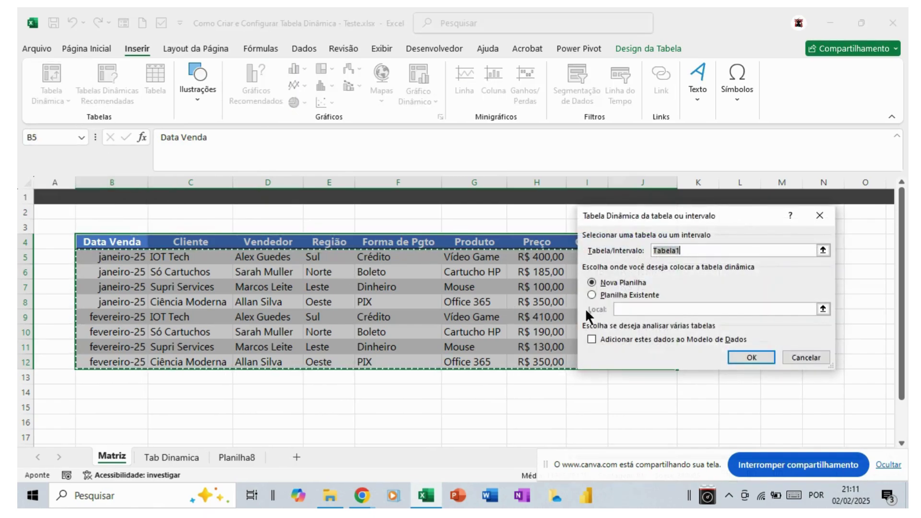
pyautogui.click(591, 294)
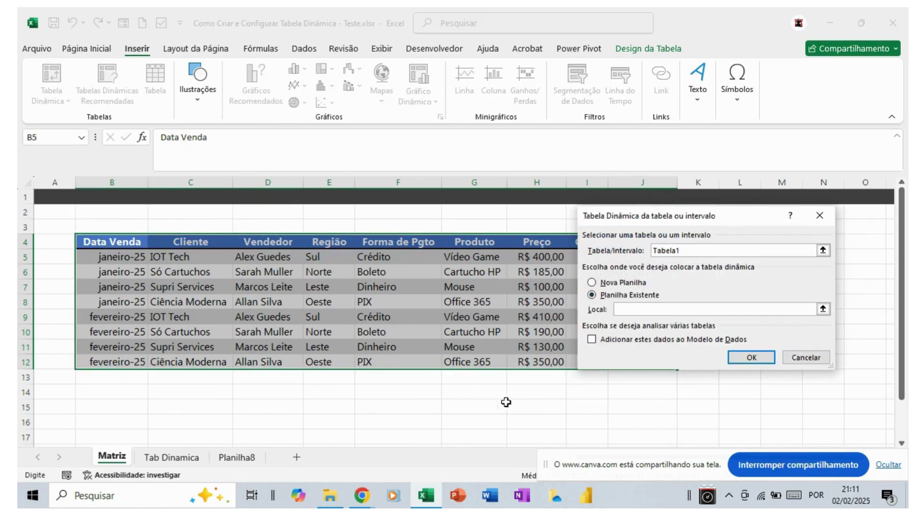
pyautogui.click(194, 457)
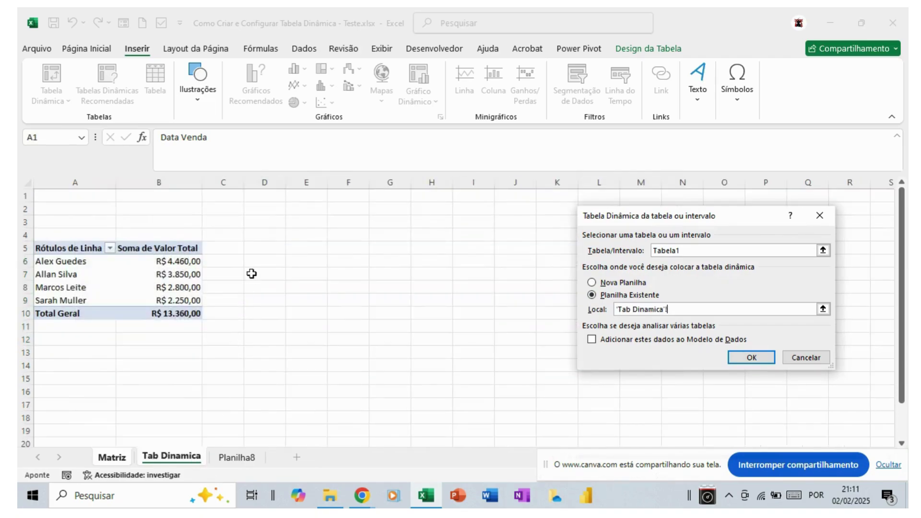
pyautogui.click(259, 251)
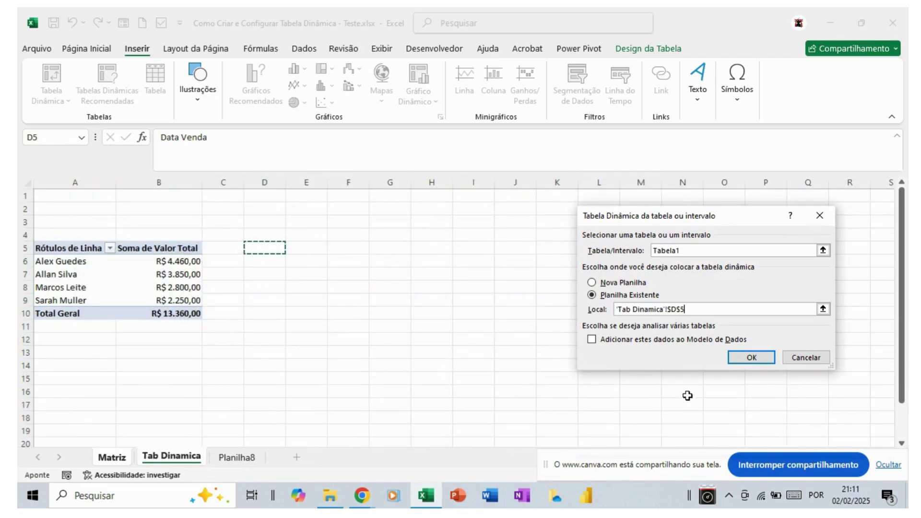
pyautogui.click(746, 355)
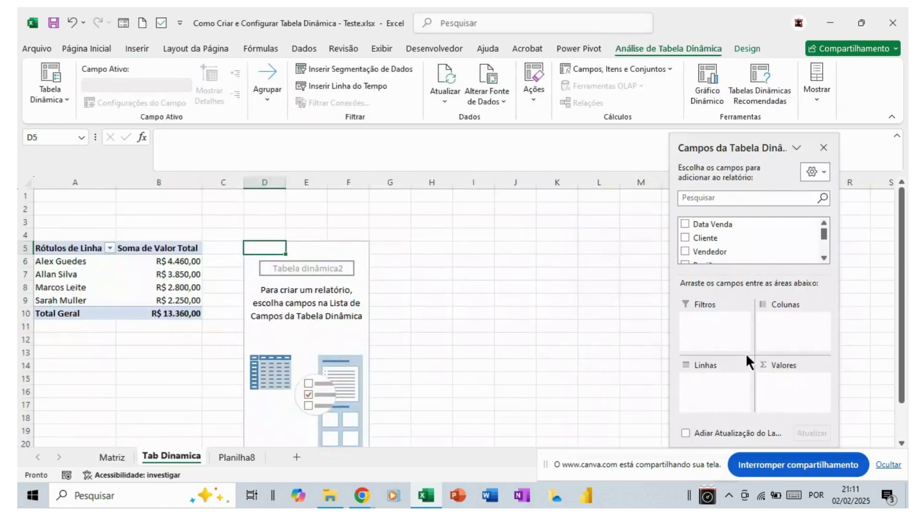
# Step: Add Produto as the row field and Qtde as the summed value field of the pivot table at D5
pyautogui.click(824, 258)
pyautogui.click(823, 258)
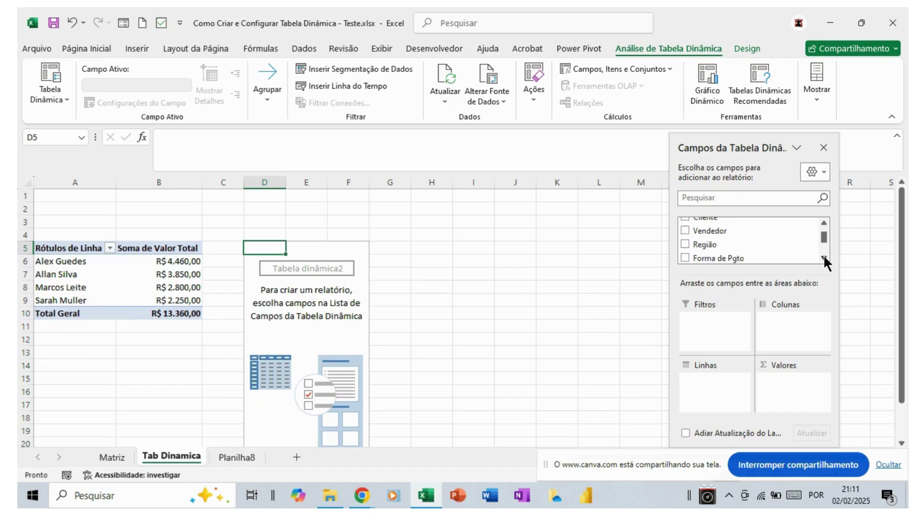
pyautogui.click(823, 258)
pyautogui.click(823, 258)
pyautogui.click(823, 258)
pyautogui.click(823, 258)
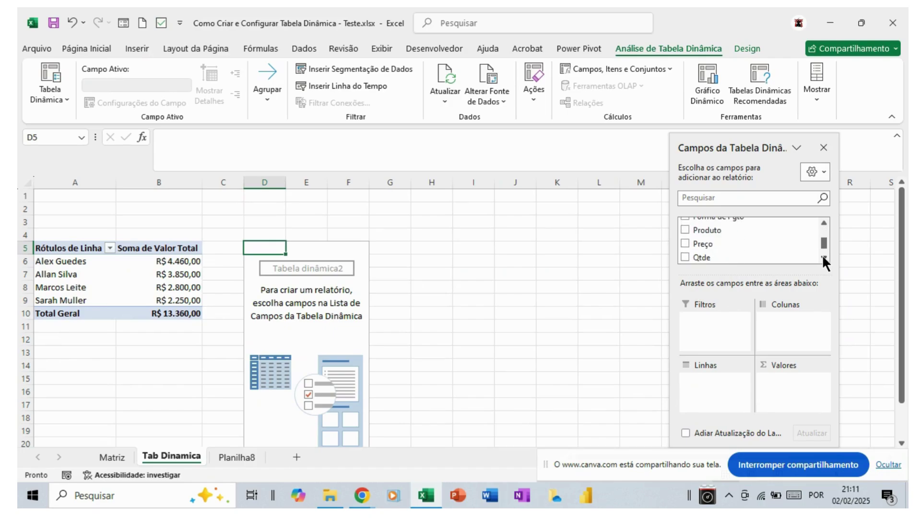
pyautogui.click(685, 229)
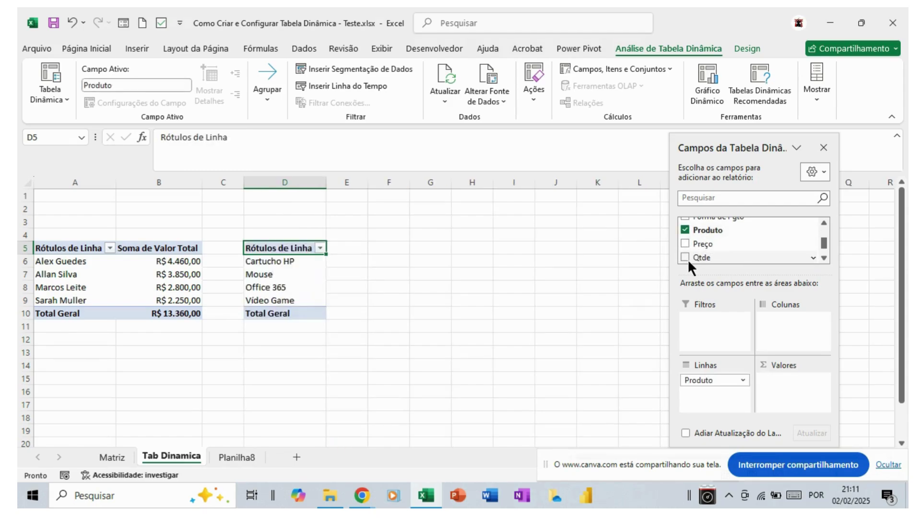
pyautogui.click(686, 256)
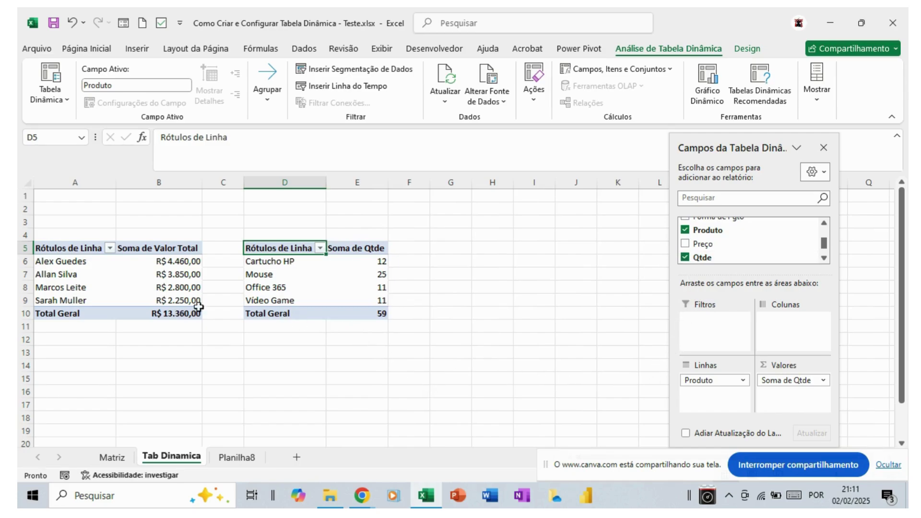
# Step: Add Região to the seller pivot table at A5 and make it a report filter instead of a row field
pyautogui.click(71, 248)
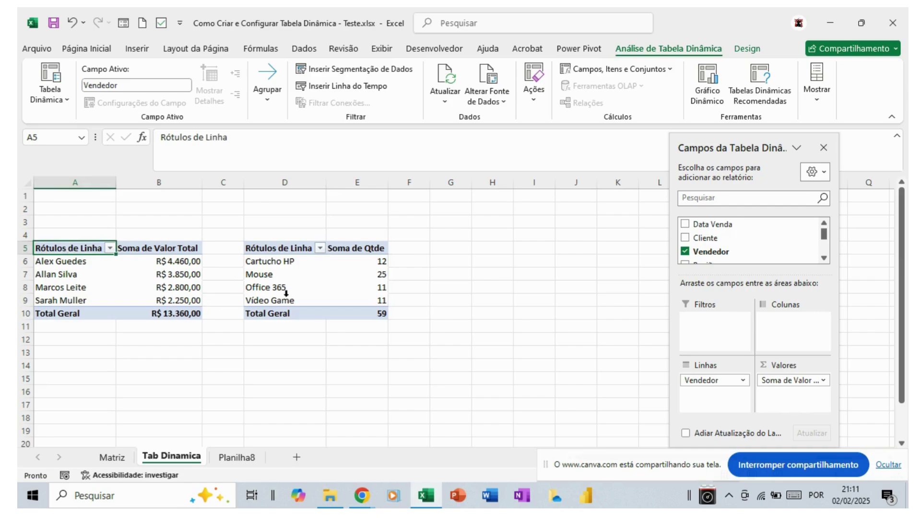
pyautogui.scroll(-3, 823, 258)
pyautogui.click(824, 259)
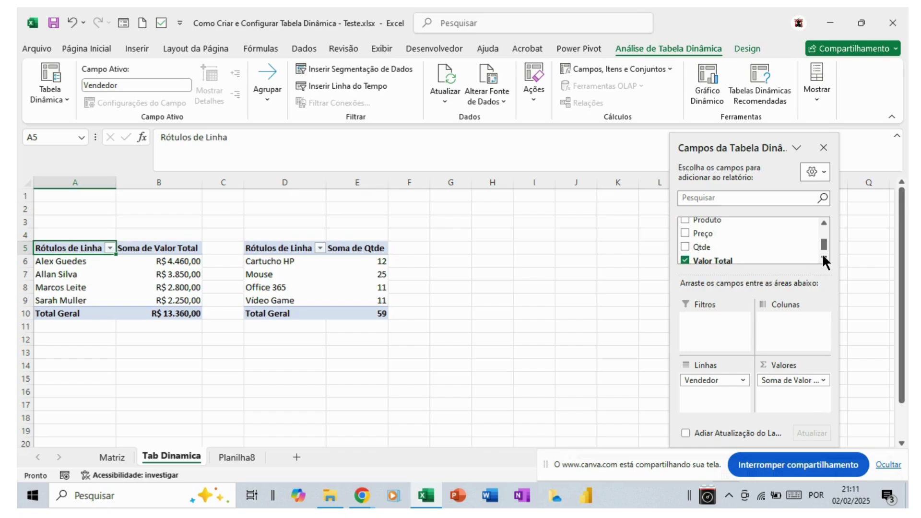
pyautogui.click(824, 259)
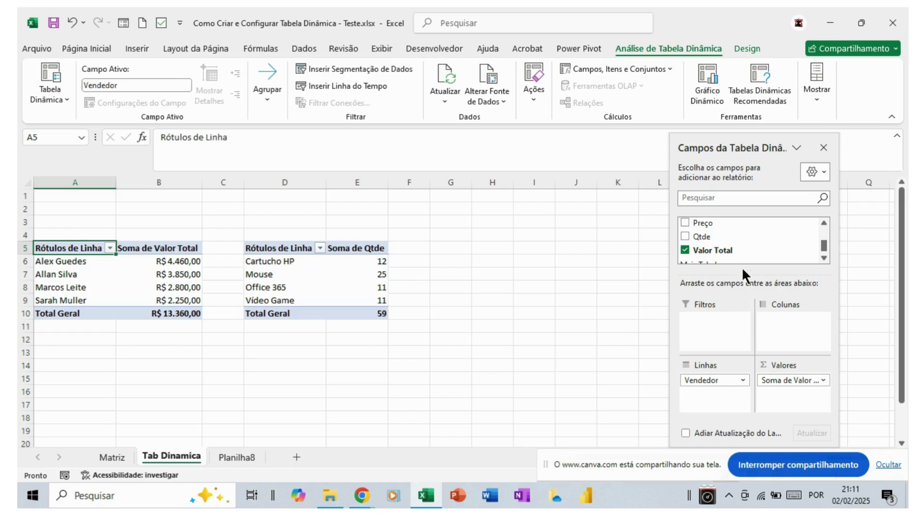
pyautogui.click(823, 223)
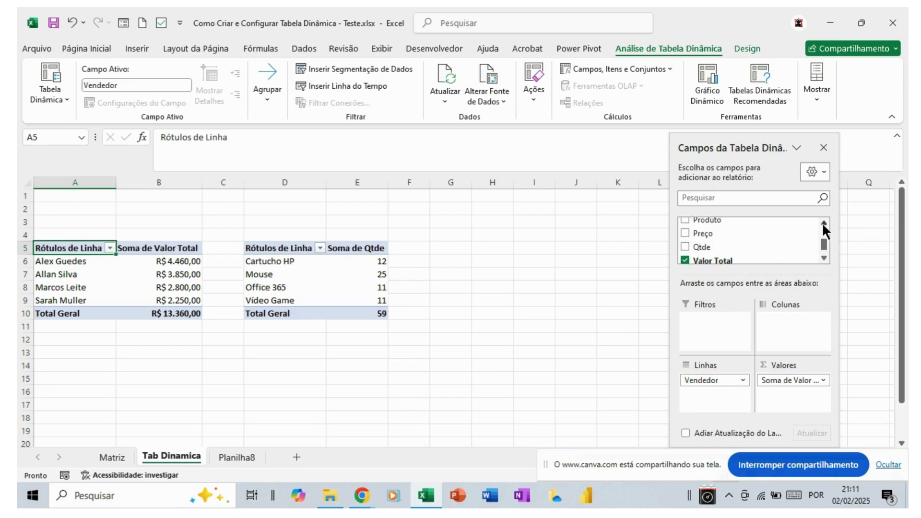
pyautogui.click(823, 223)
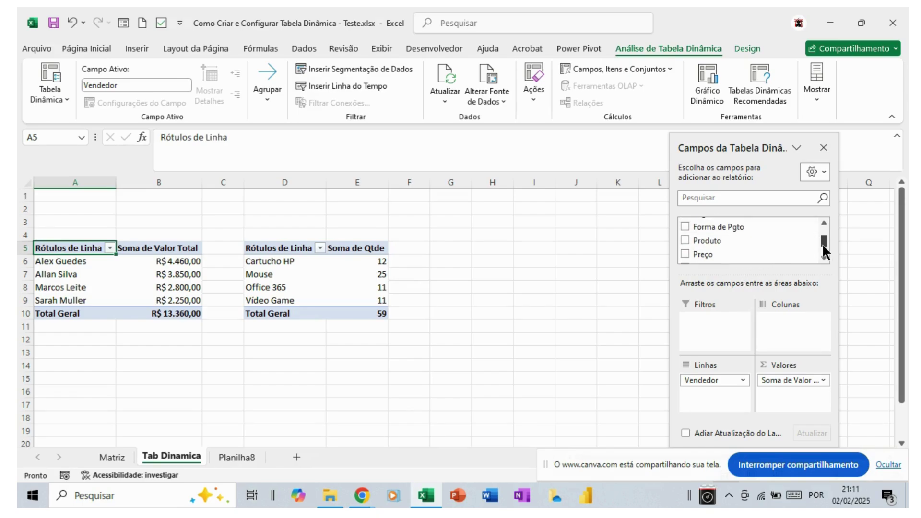
pyautogui.click(824, 258)
pyautogui.click(823, 258)
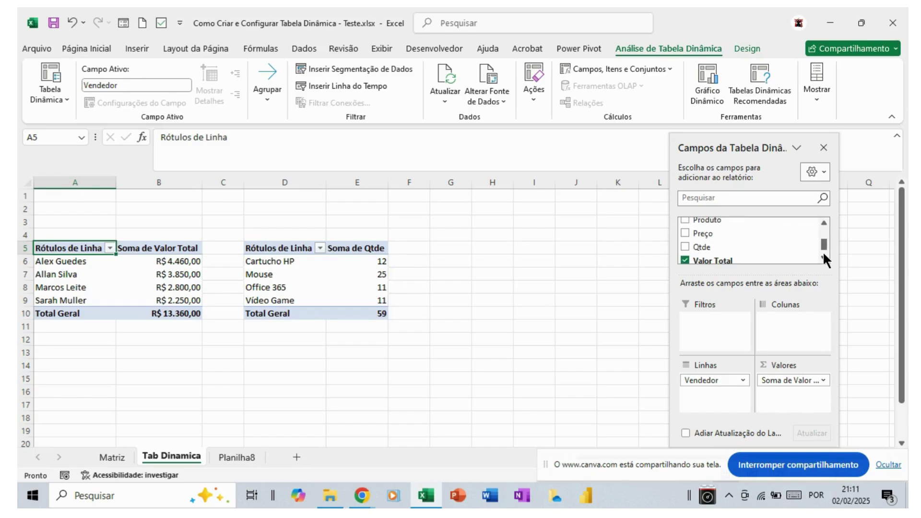
pyautogui.click(822, 220)
pyautogui.click(821, 221)
pyautogui.click(822, 220)
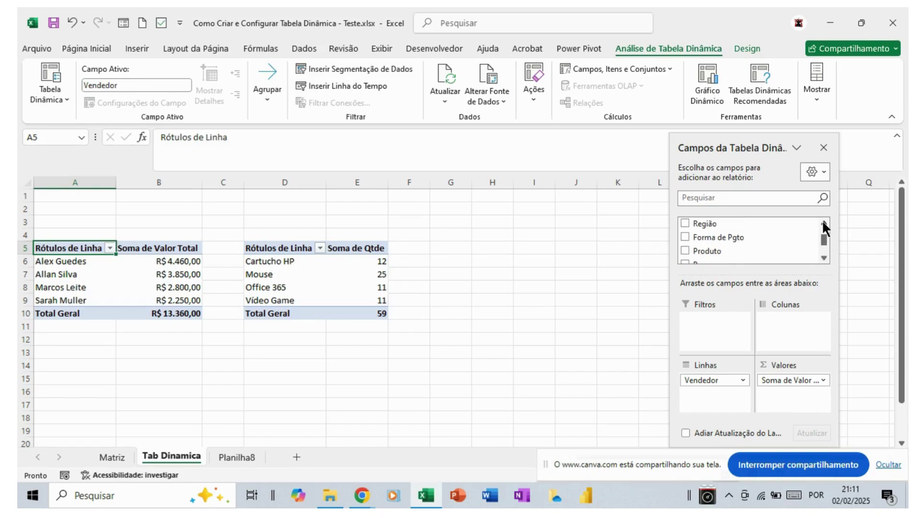
pyautogui.click(822, 220)
pyautogui.click(686, 234)
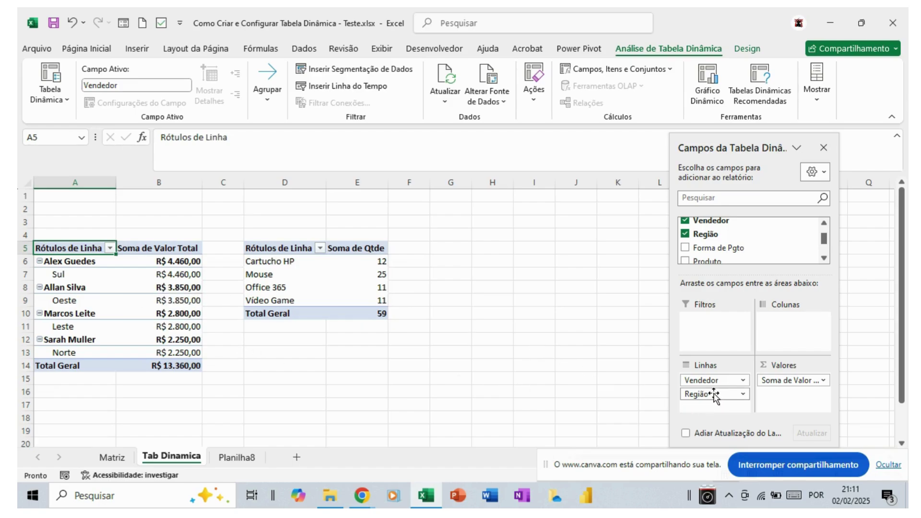
pyautogui.moveTo(712, 397); pyautogui.dragTo(704, 318)
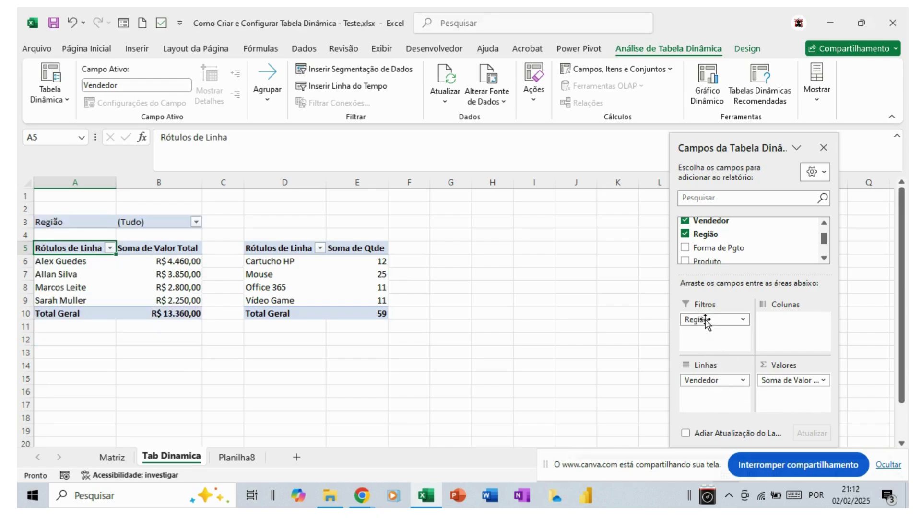
# Step: Add Região as a report filter to the product quantity pivot table at D5
pyautogui.click(279, 260)
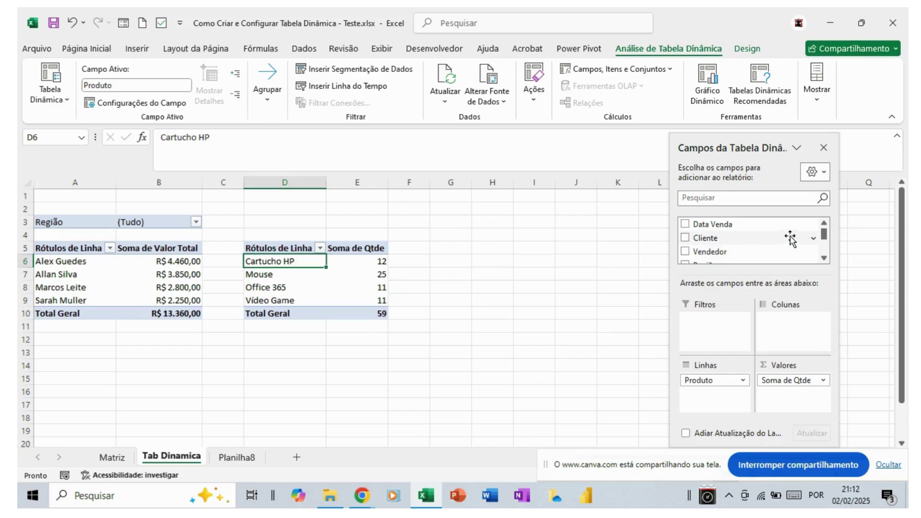
pyautogui.click(823, 254)
pyautogui.click(822, 255)
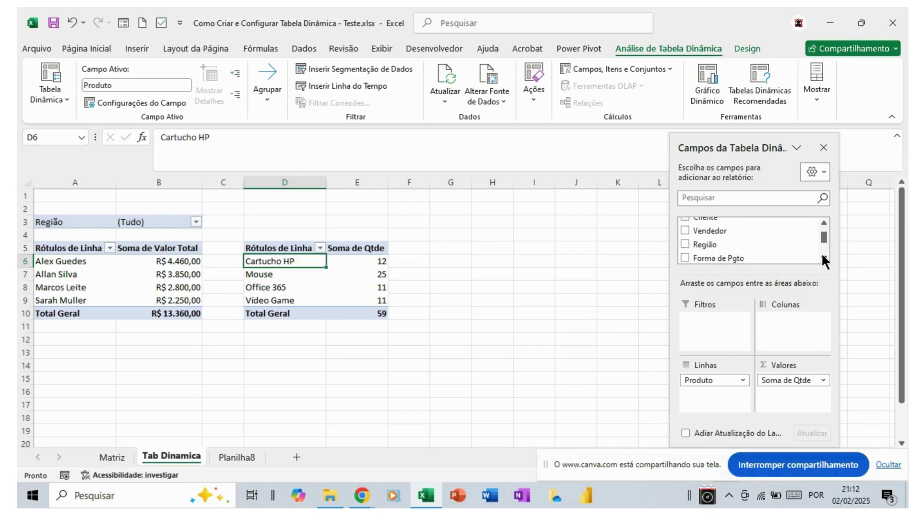
pyautogui.click(686, 244)
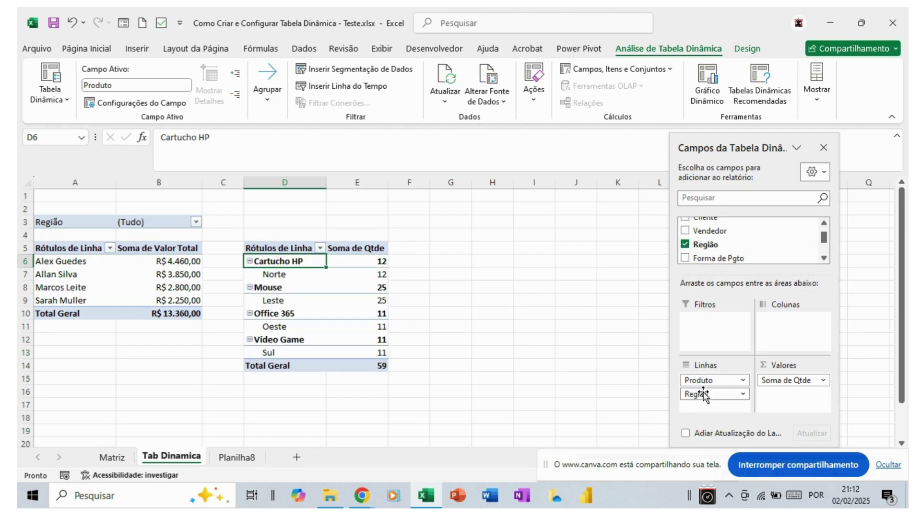
pyautogui.moveTo(703, 394); pyautogui.dragTo(704, 316)
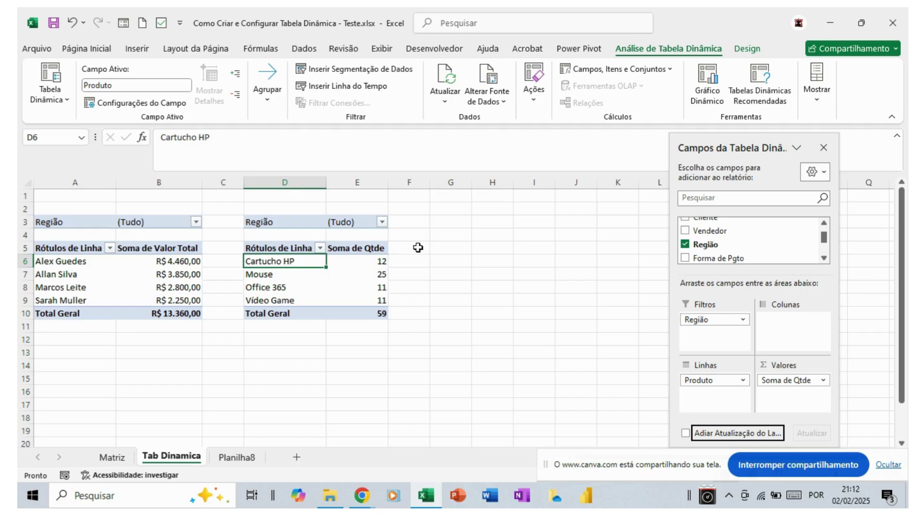
# Step: Create a third pivot table from the Matriz sales table, placed in cell G5 of the existing Tab Dinamica sheet
pyautogui.click(455, 248)
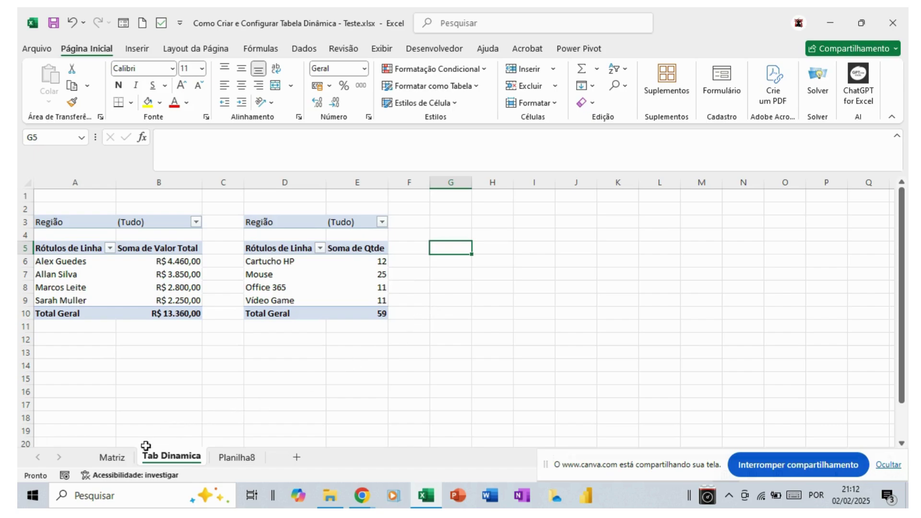
pyautogui.click(122, 457)
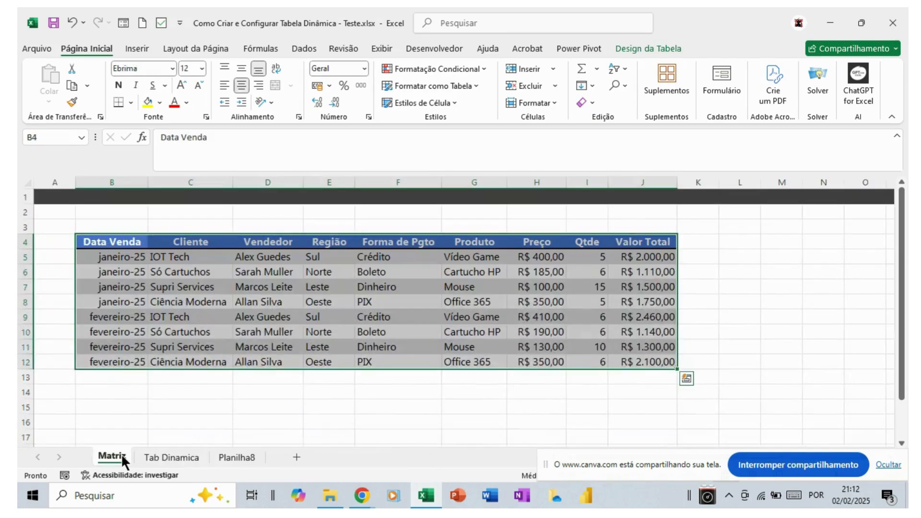
pyautogui.click(136, 49)
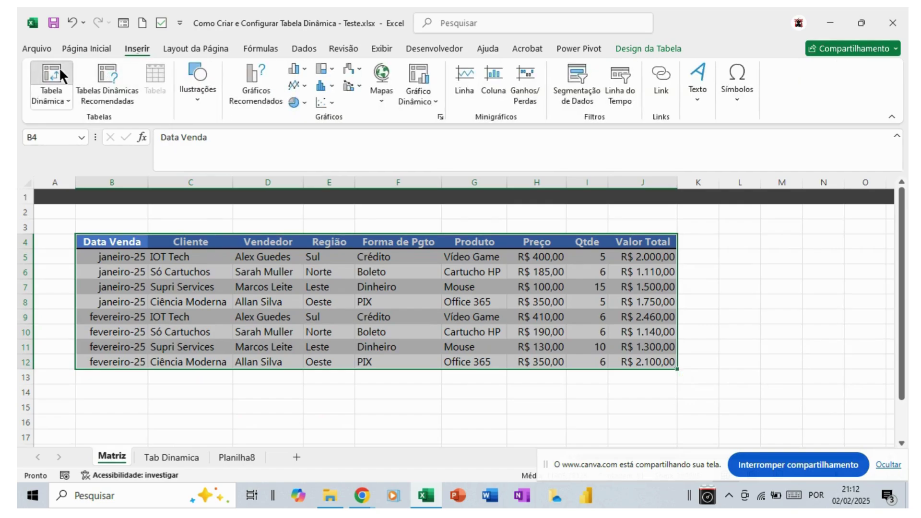
pyautogui.click(59, 68)
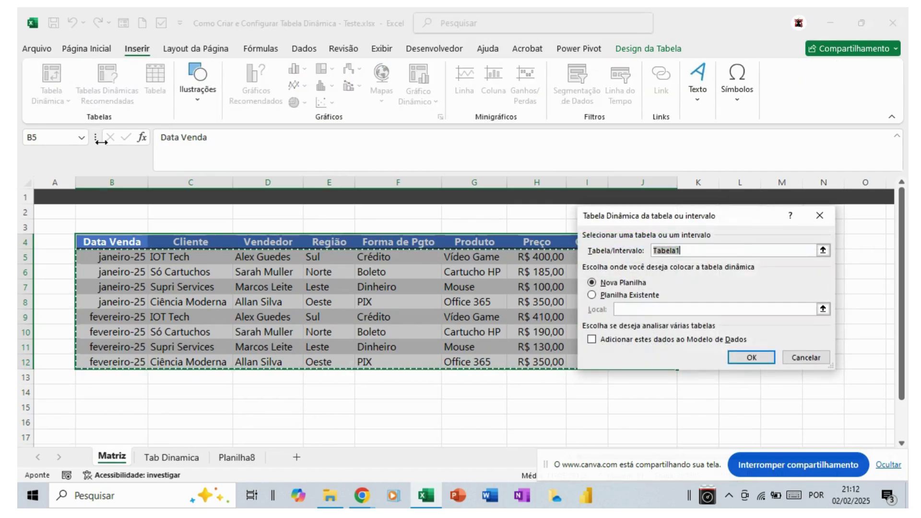
pyautogui.click(592, 295)
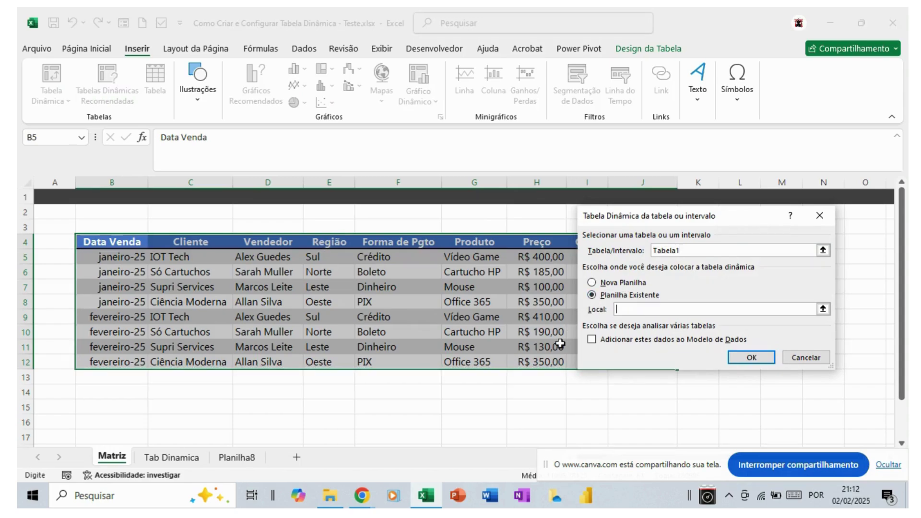
pyautogui.click(189, 452)
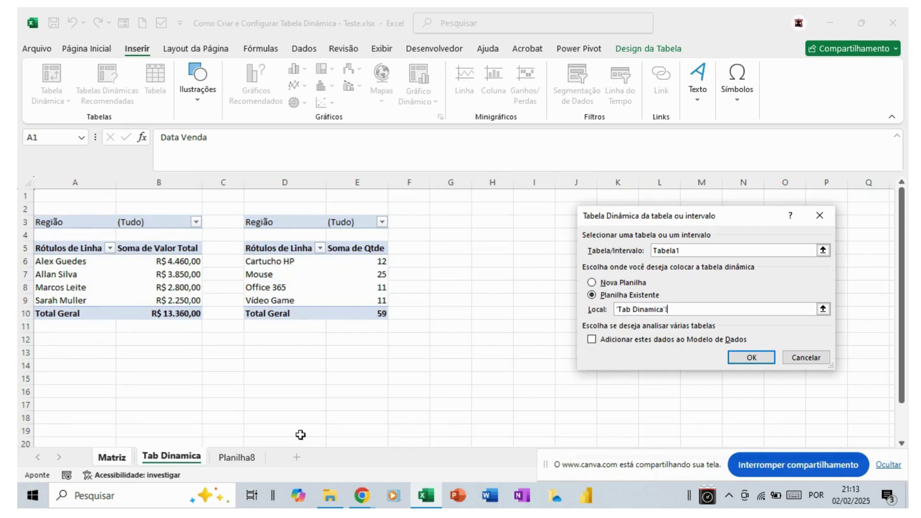
pyautogui.click(450, 248)
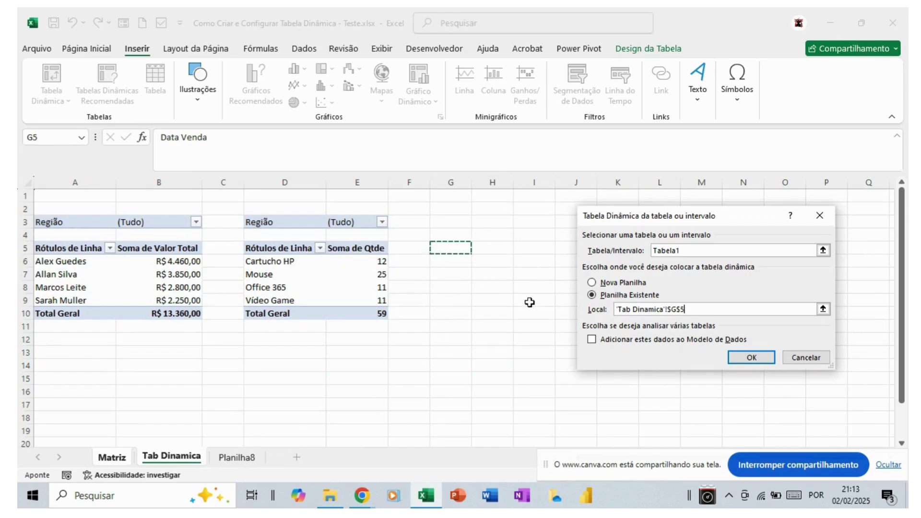
pyautogui.click(749, 357)
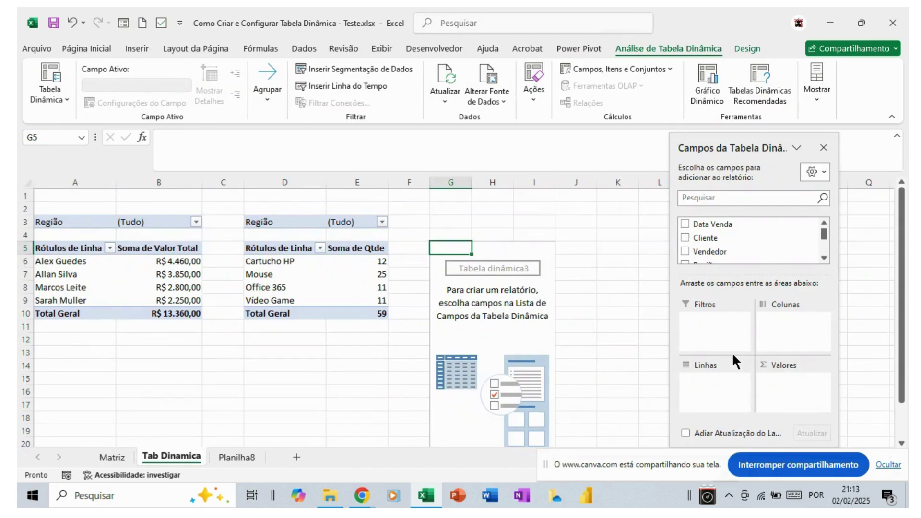
# Step: Add Forma de Pgto as the row field and Valor Total as the summed value field of the pivot table at G5
pyautogui.click(824, 258)
pyautogui.click(823, 258)
pyautogui.click(821, 257)
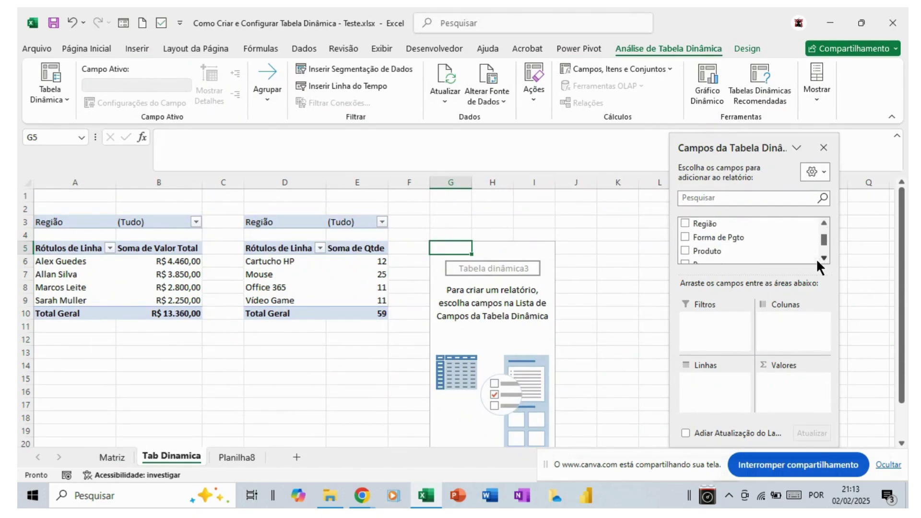
pyautogui.click(685, 237)
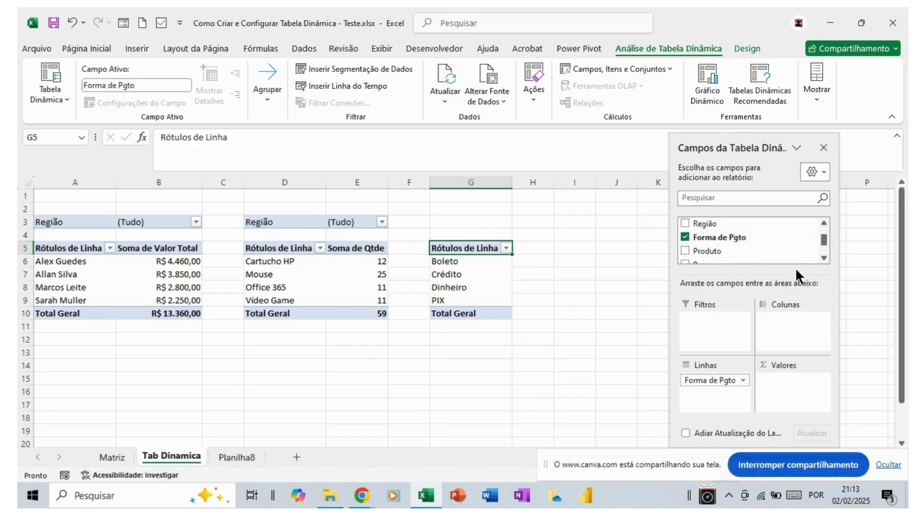
pyautogui.click(825, 257)
pyautogui.click(824, 257)
pyautogui.click(825, 257)
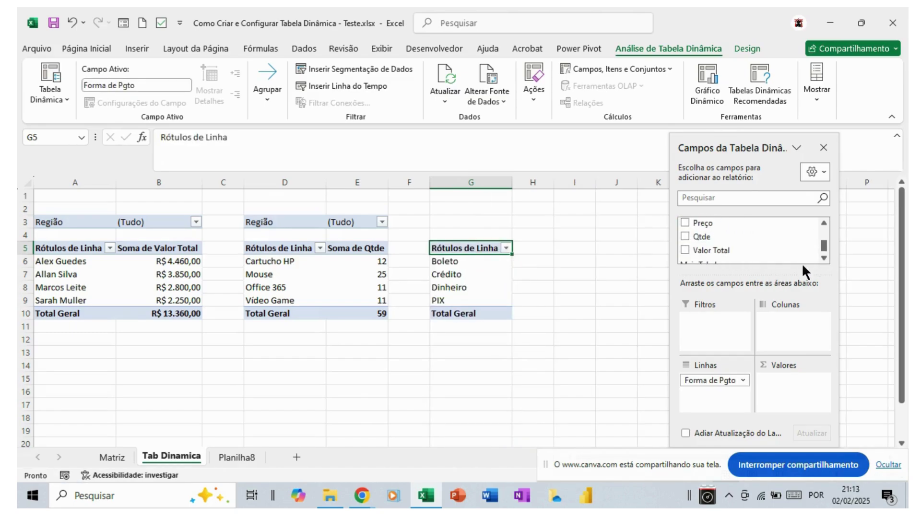
pyautogui.click(685, 250)
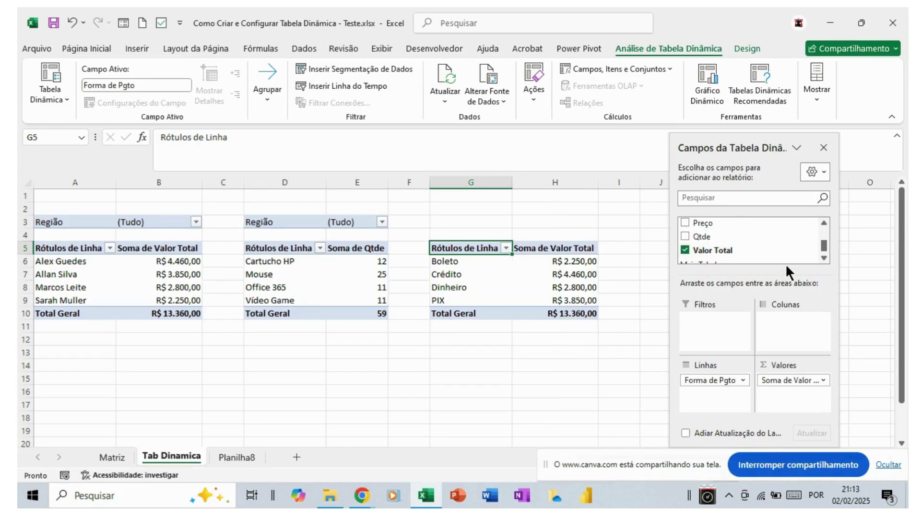
# Step: Add Região as a report filter to the payment method pivot table at G5, then close the field list
pyautogui.click(821, 222)
pyautogui.click(820, 223)
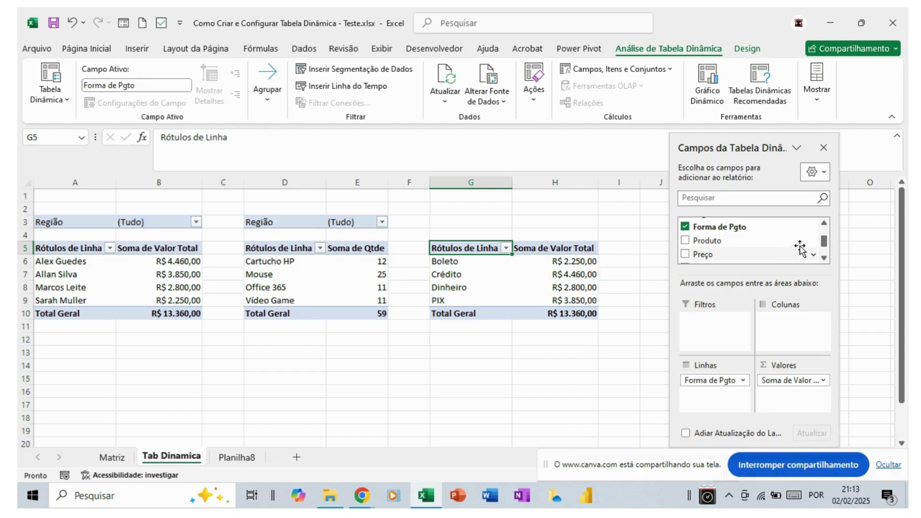
pyautogui.click(822, 222)
pyautogui.click(822, 222)
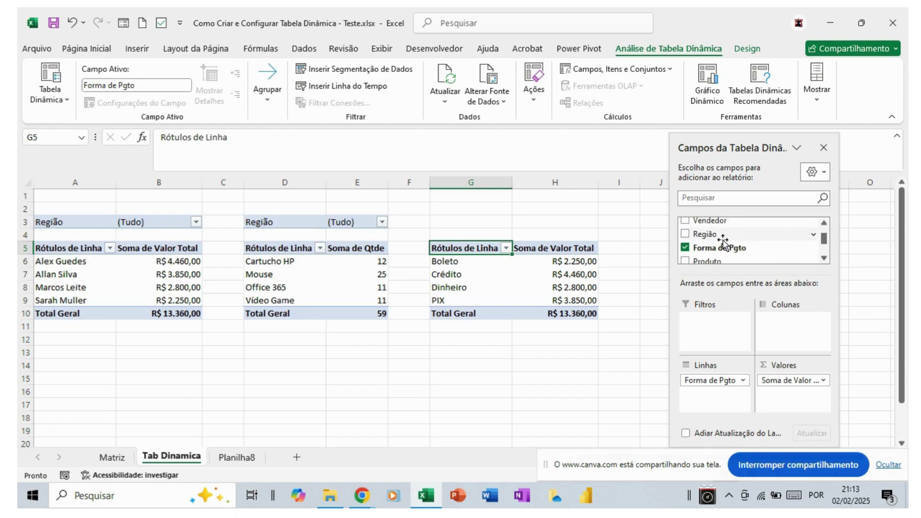
pyautogui.click(686, 234)
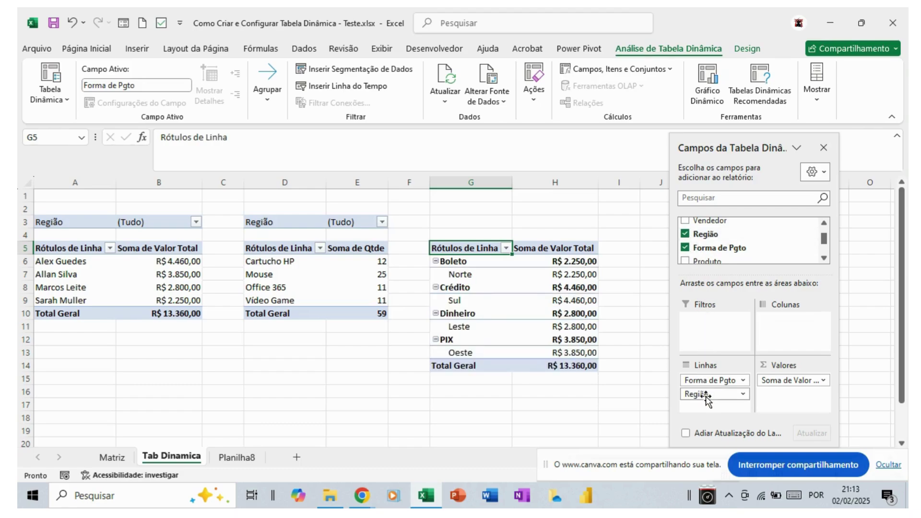
pyautogui.moveTo(695, 393); pyautogui.dragTo(705, 322)
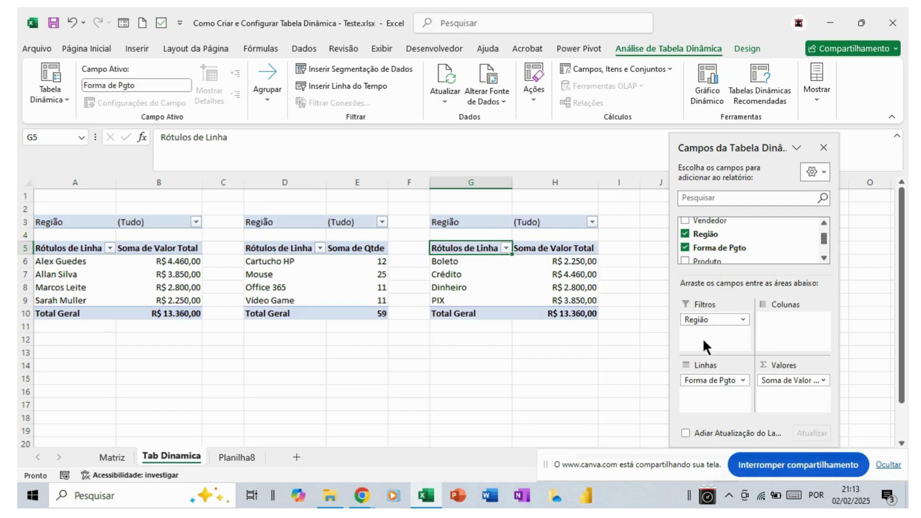
pyautogui.click(823, 147)
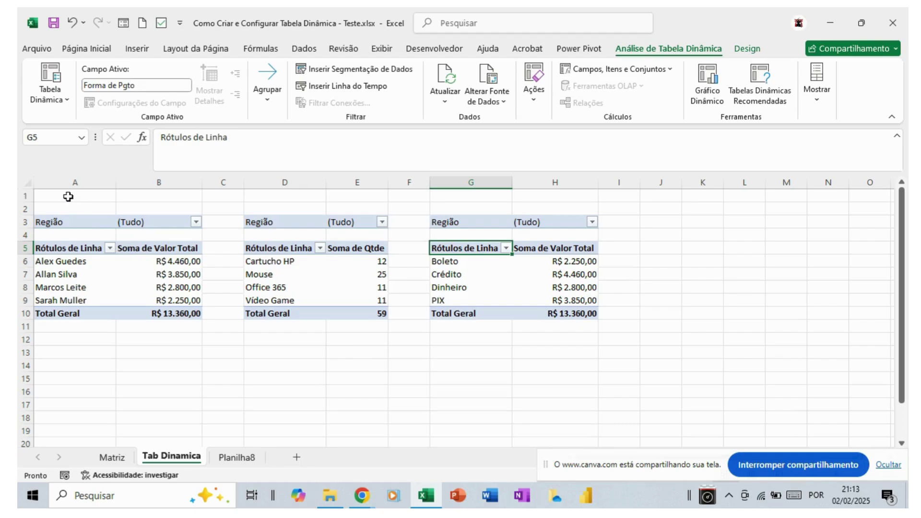
# Step: Enter the dynamic title formula ="Desempenho Por Vendeddor - "&B3 in cell A1, above the seller pivot table
pyautogui.click(67, 194)
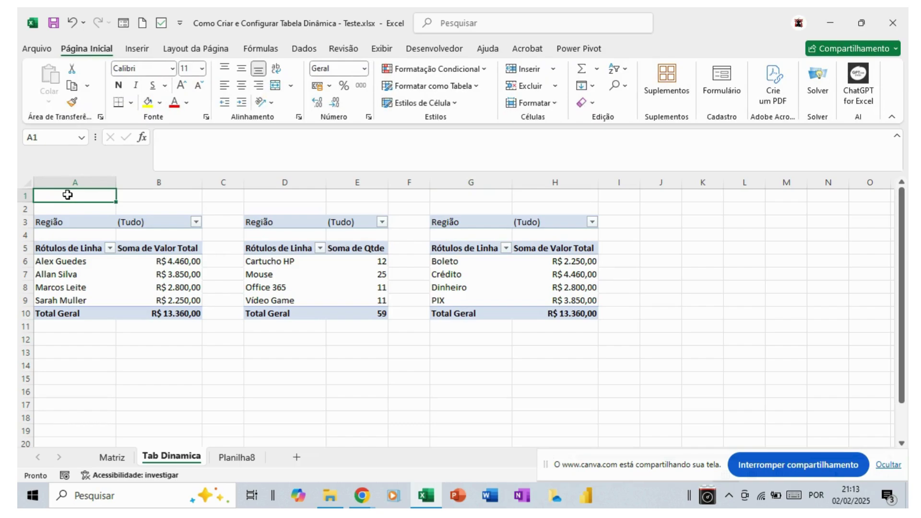
pyautogui.write('=')
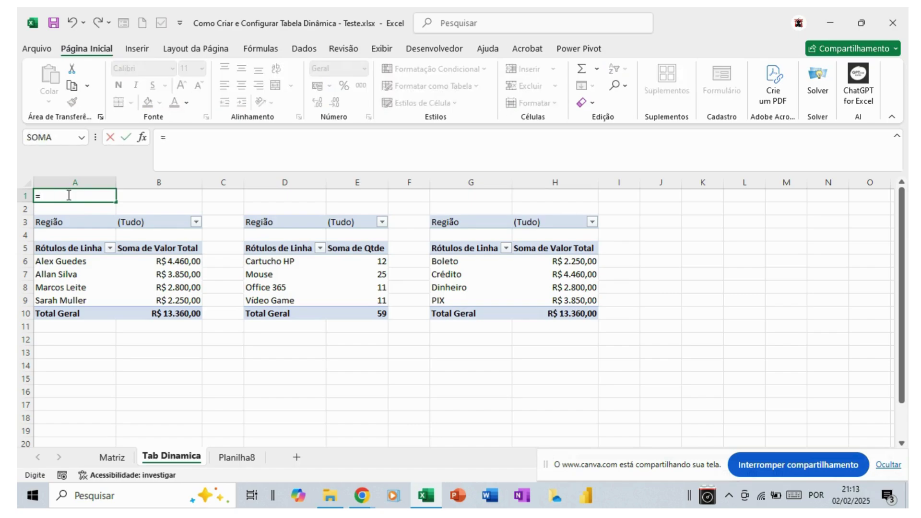
pyautogui.write('"DEsem')
pyautogui.press('BackSpace')
pyautogui.press('BackSpace')
pyautogui.press('BackSpace')
pyautogui.press('BackSpace')
pyautogui.write('esempenho')
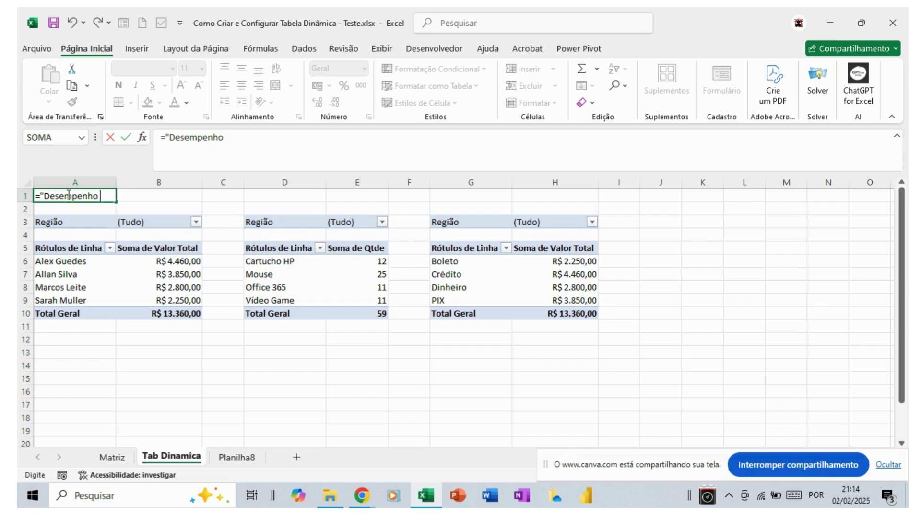
pyautogui.write(' Por Vendeddor -')
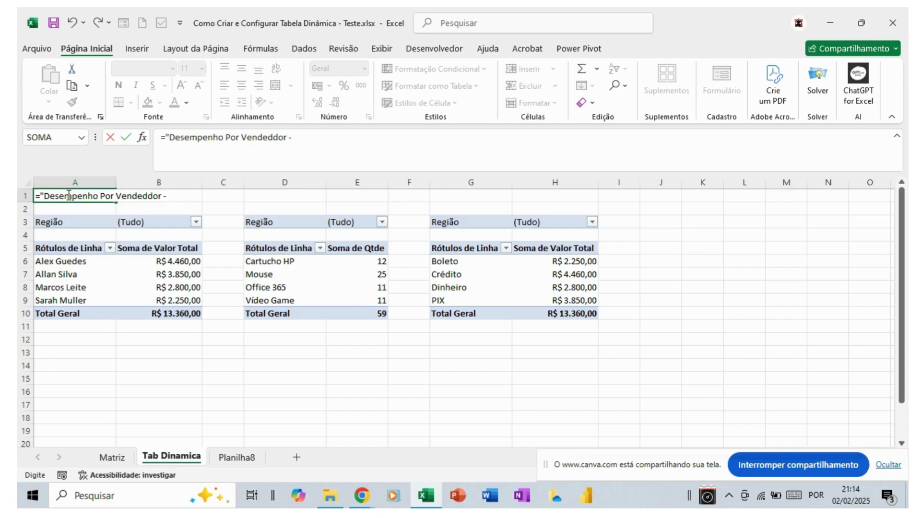
pyautogui.write('"&')
pyautogui.click(128, 226)
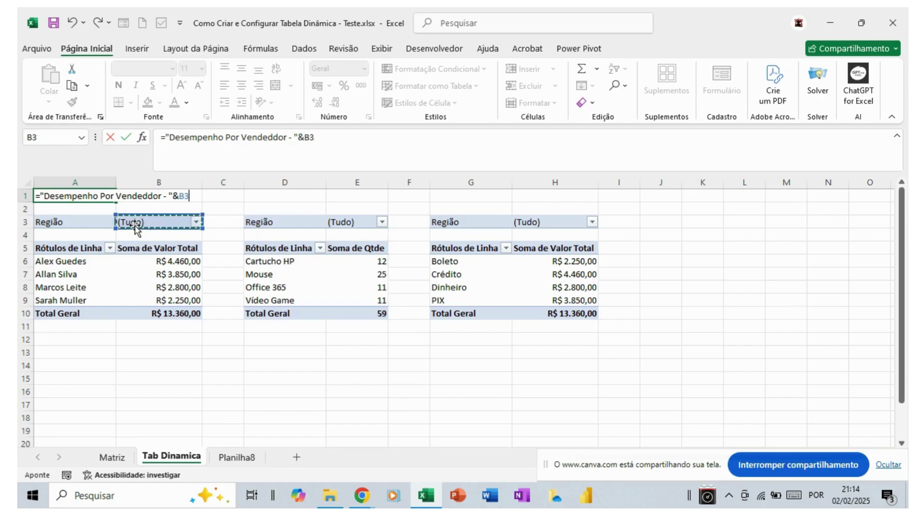
pyautogui.press('Return')
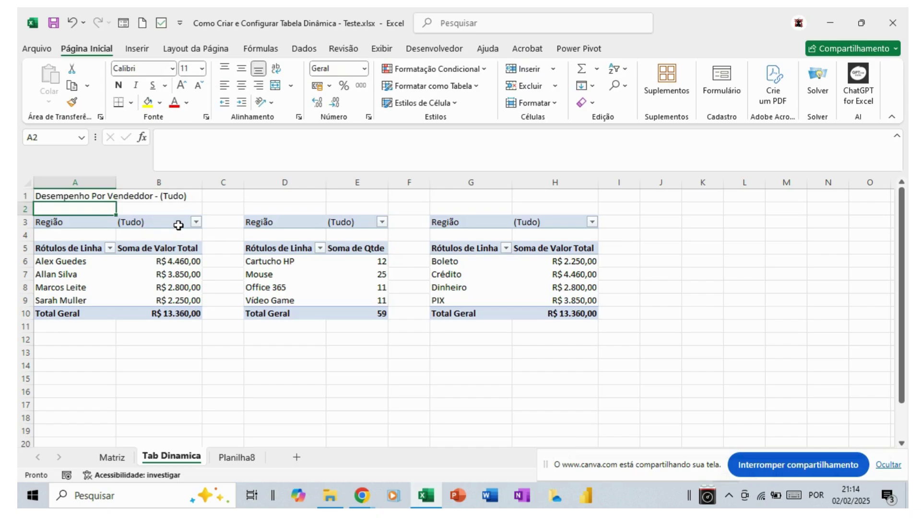
# Step: Enter the dynamic title formula ="Desempenho Por Produto - "&E3 in cell D1, above the product pivot table
pyautogui.click(258, 197)
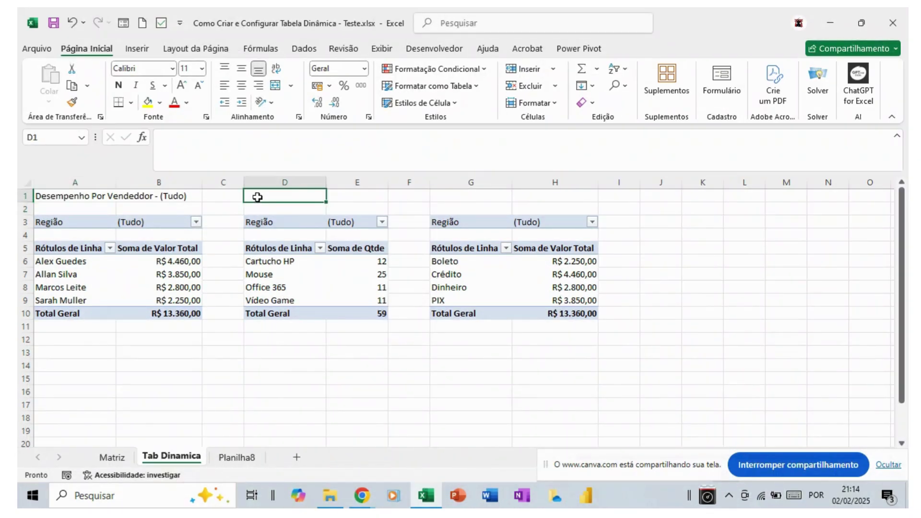
pyautogui.write('De')
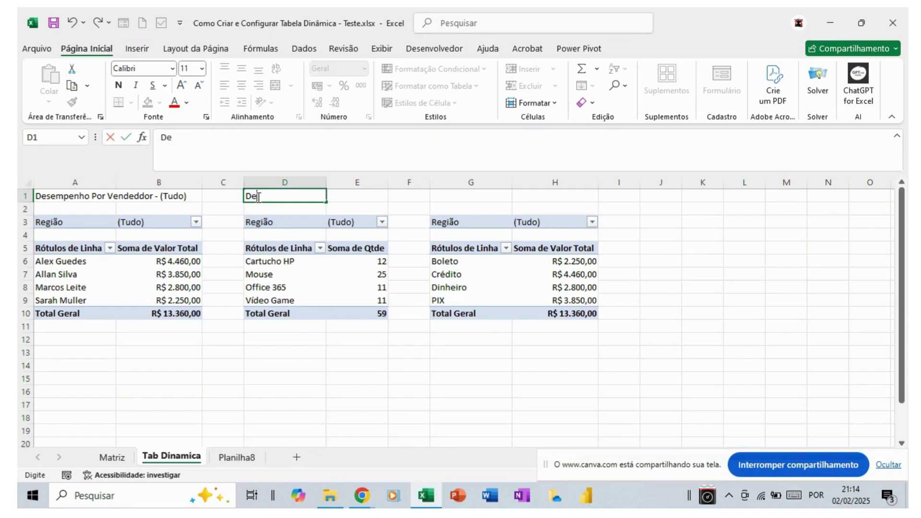
pyautogui.press('BackSpace')
pyautogui.press('BackSpace')
pyautogui.write('=')
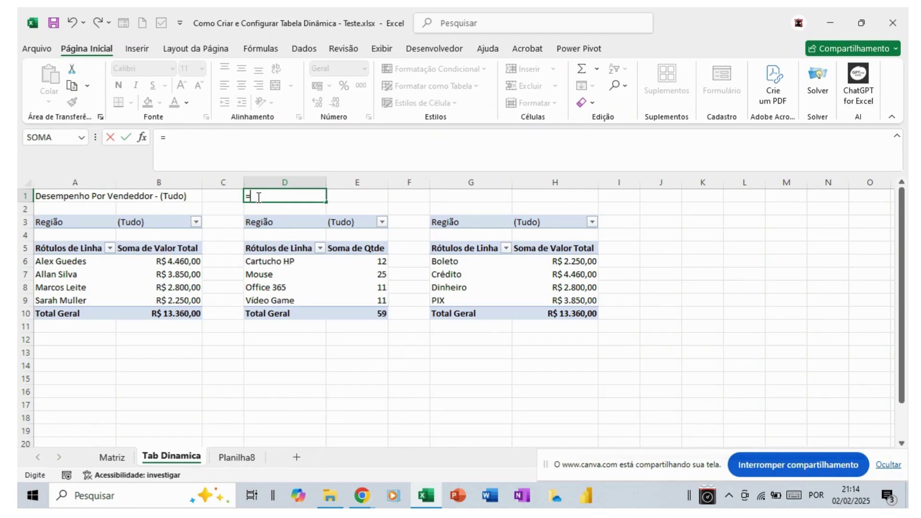
pyautogui.write('"')
pyautogui.write('Desemp')
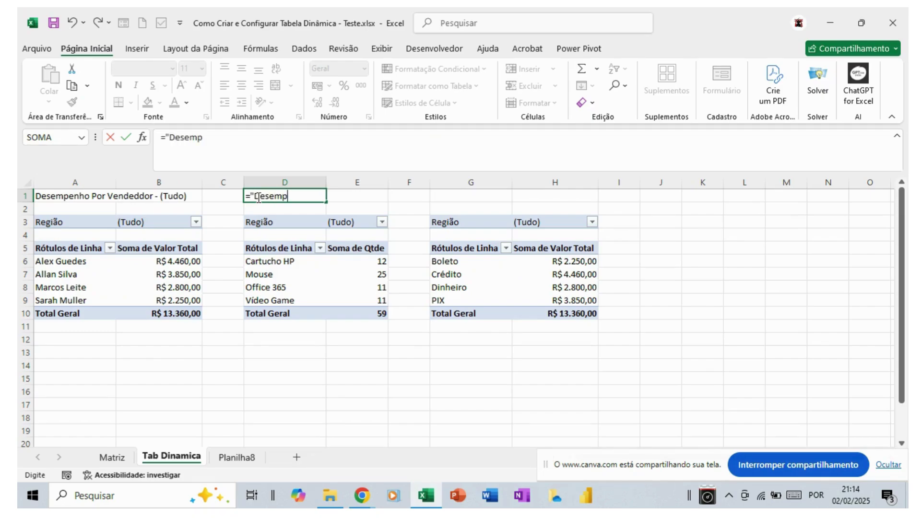
pyautogui.write('enho  Por P')
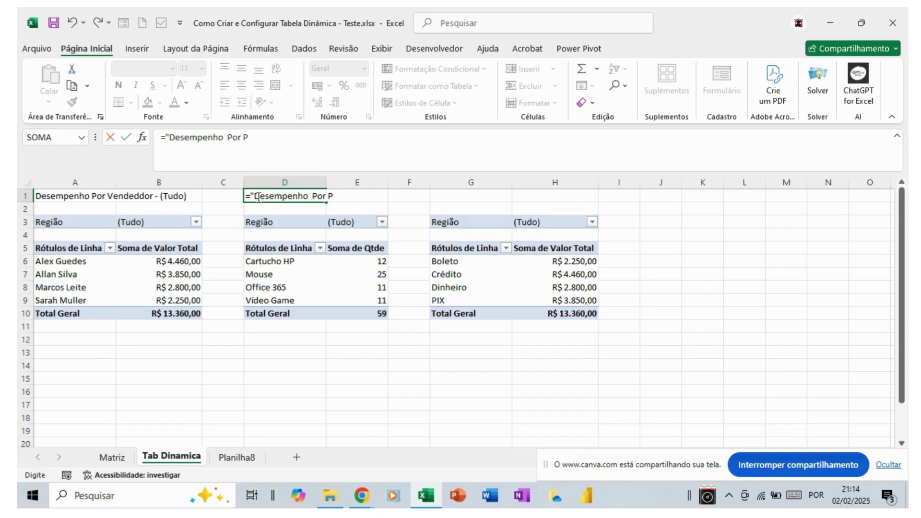
pyautogui.write('roduto - "&')
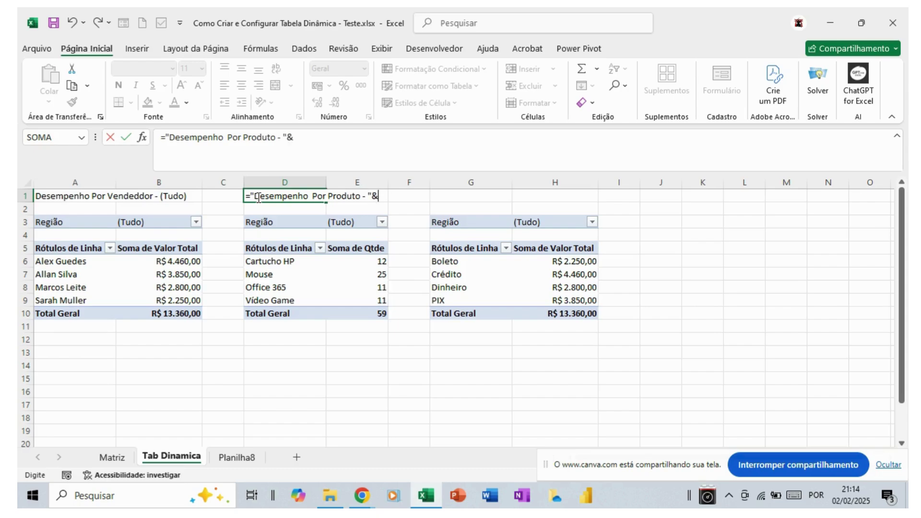
pyautogui.click(348, 222)
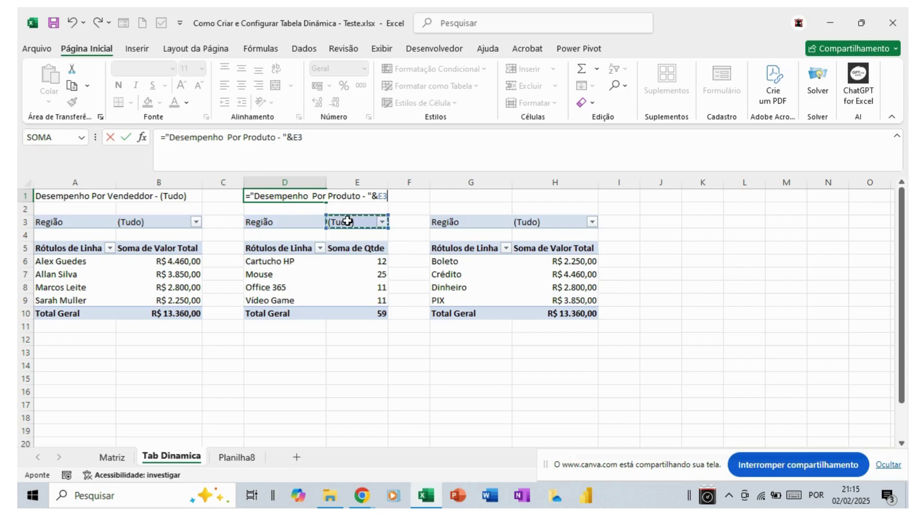
pyautogui.press('Return')
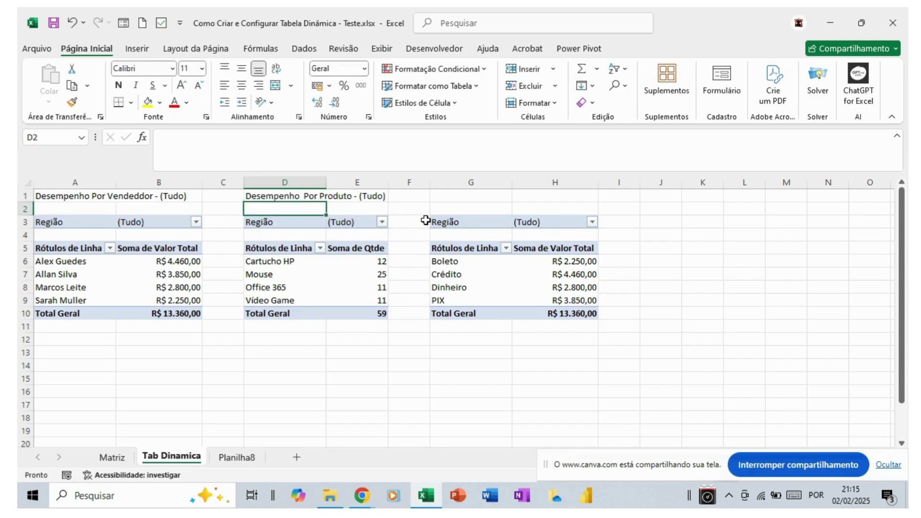
# Step: Enter the dynamic title formula ="Desempenho Por Forma de Pagamento - "&H3 in cell G1, above the payment method pivot table
pyautogui.click(451, 194)
pyautogui.write('D')
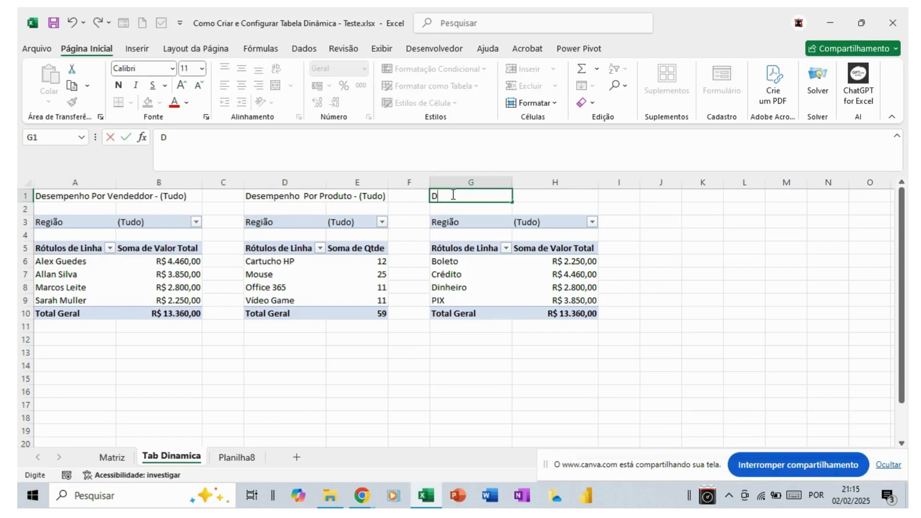
pyautogui.write('esempenho Por ')
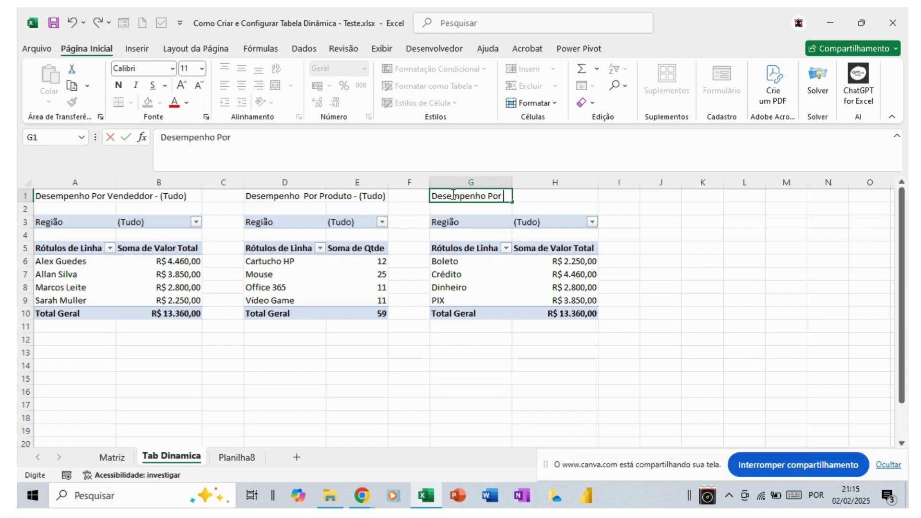
pyautogui.write('FOrma')
pyautogui.click(166, 136)
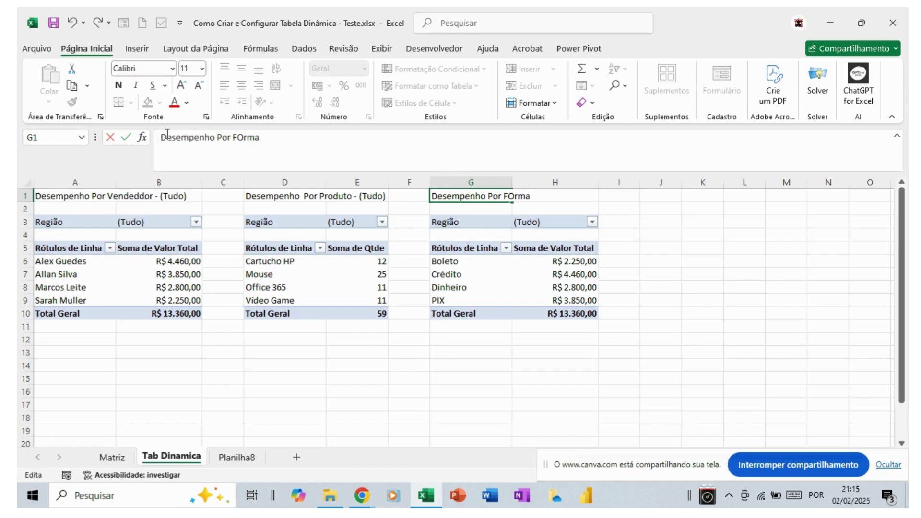
pyautogui.write('=')
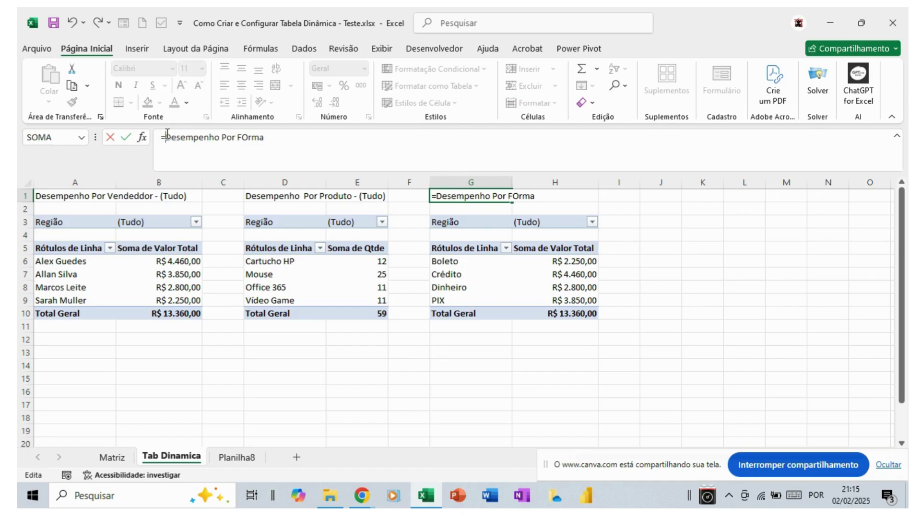
pyautogui.write('"')
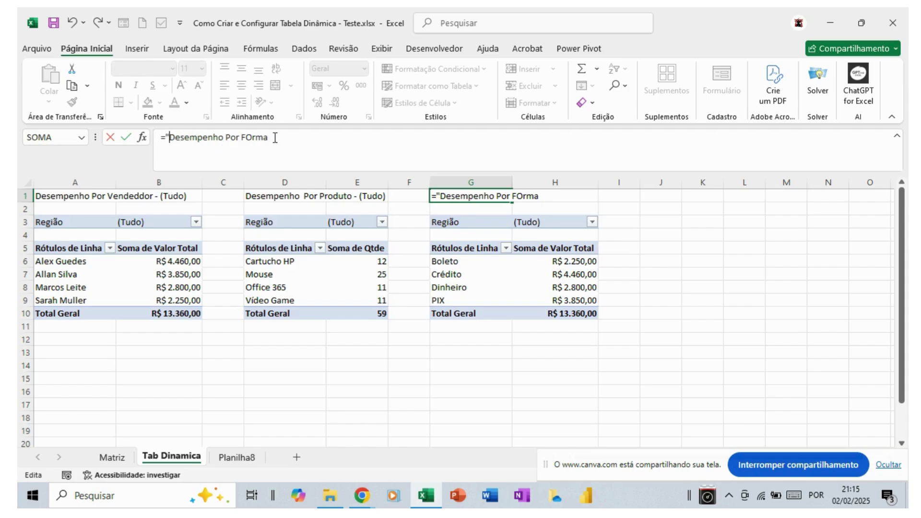
pyautogui.click(254, 137)
pyautogui.press('BackSpace')
pyautogui.write('o')
pyautogui.click(276, 136)
pyautogui.write('de Pagam')
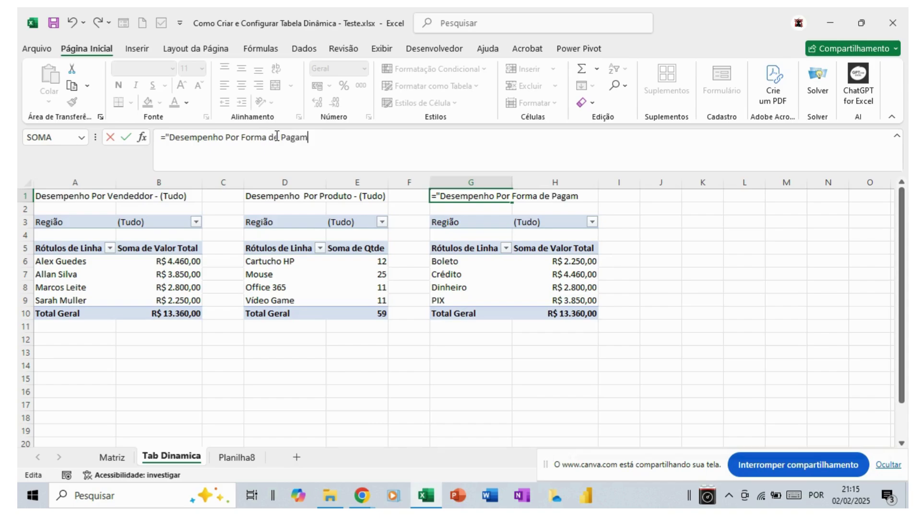
pyautogui.write('ento - "&')
pyautogui.click(536, 226)
pyautogui.press('Return')
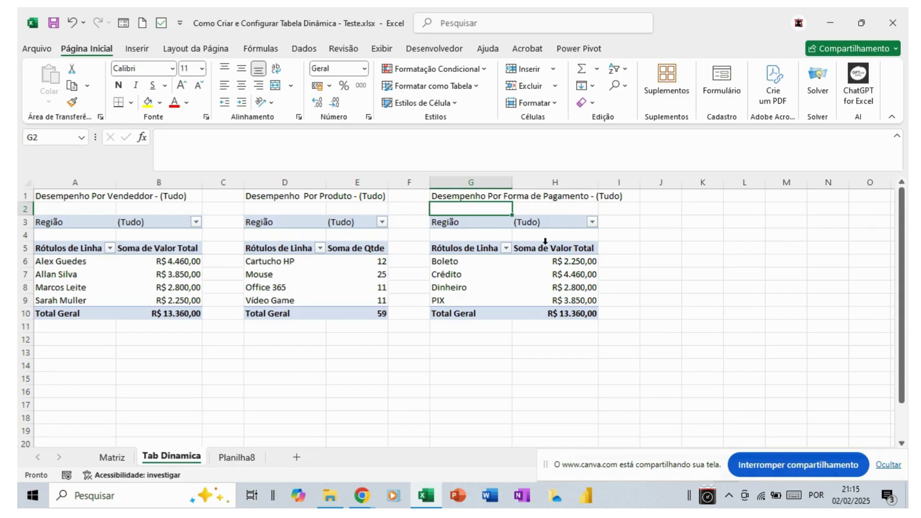
# Step: Set the Região filter of the seller, product and payment method pivot tables to Leste
pyautogui.click(195, 221)
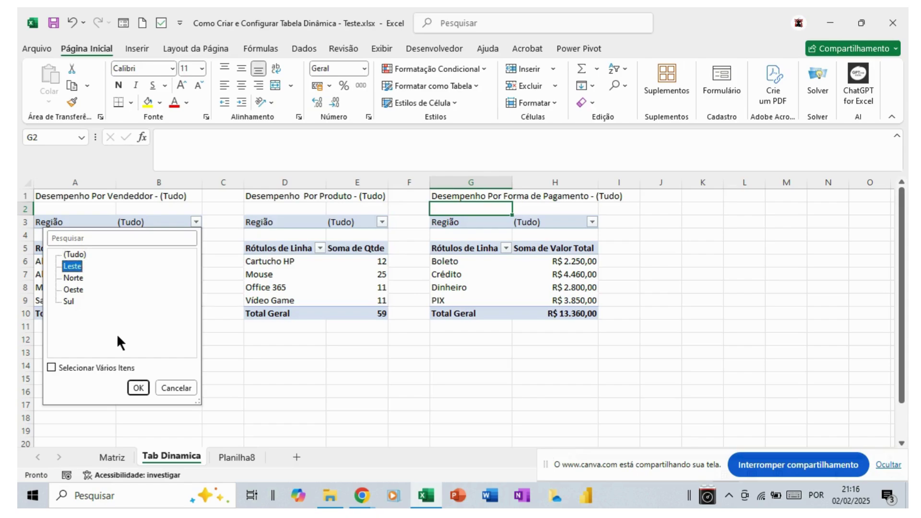
pyautogui.click(138, 388)
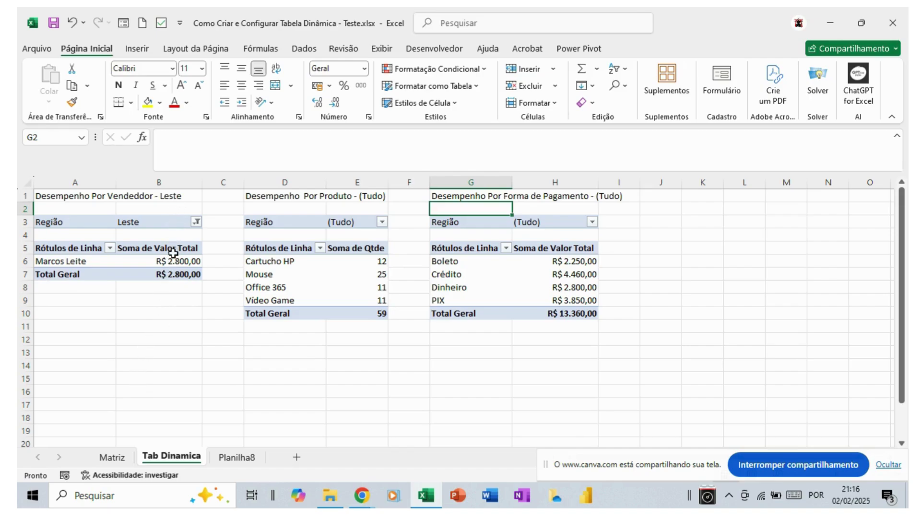
pyautogui.moveTo(172, 261)
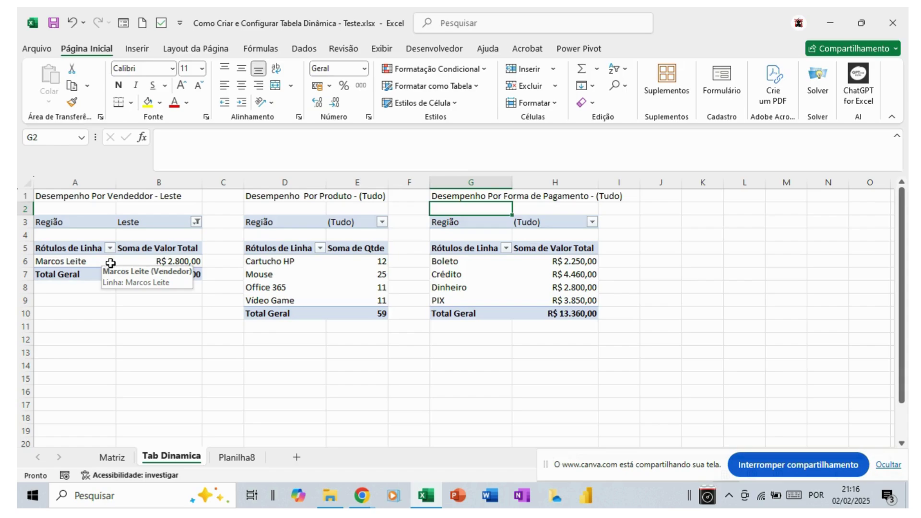
pyautogui.moveTo(132, 262)
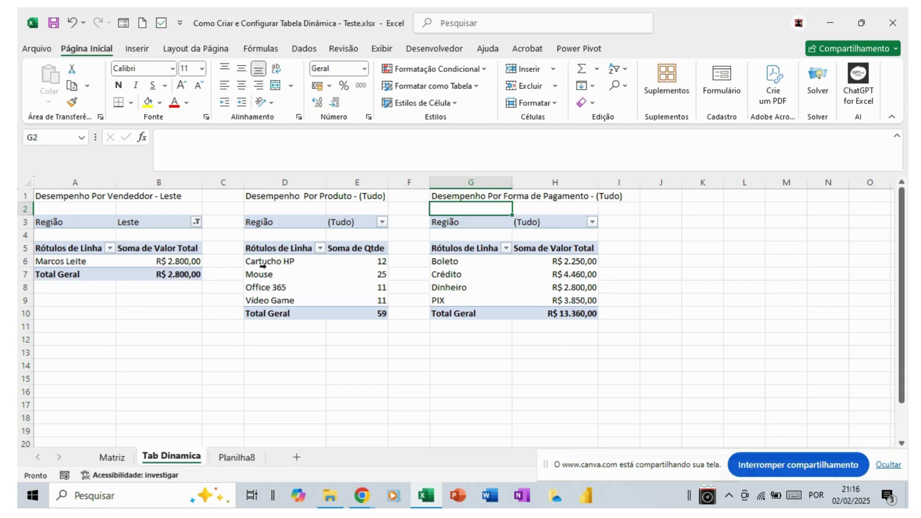
pyautogui.click(381, 221)
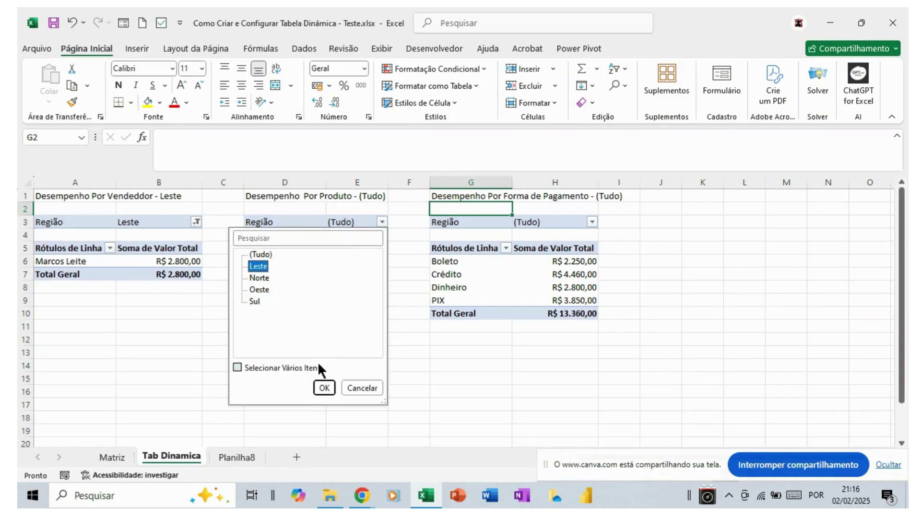
pyautogui.click(322, 386)
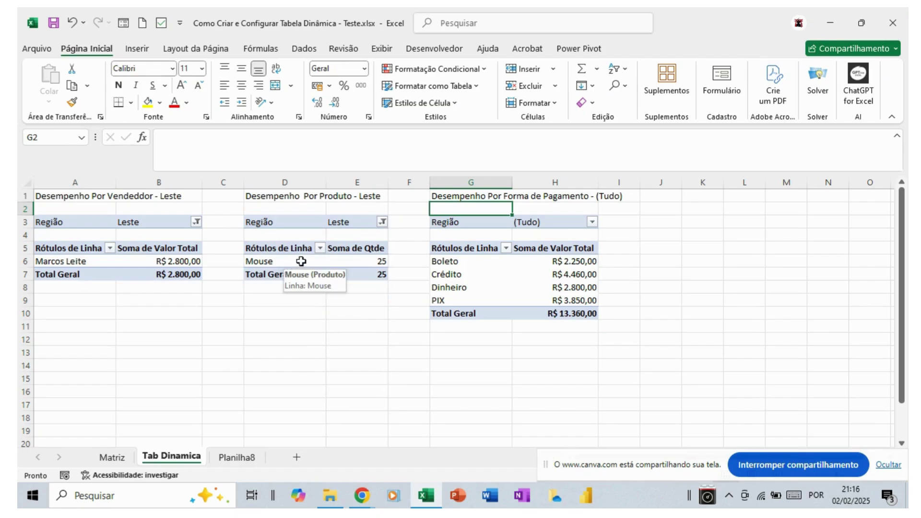
pyautogui.moveTo(339, 260)
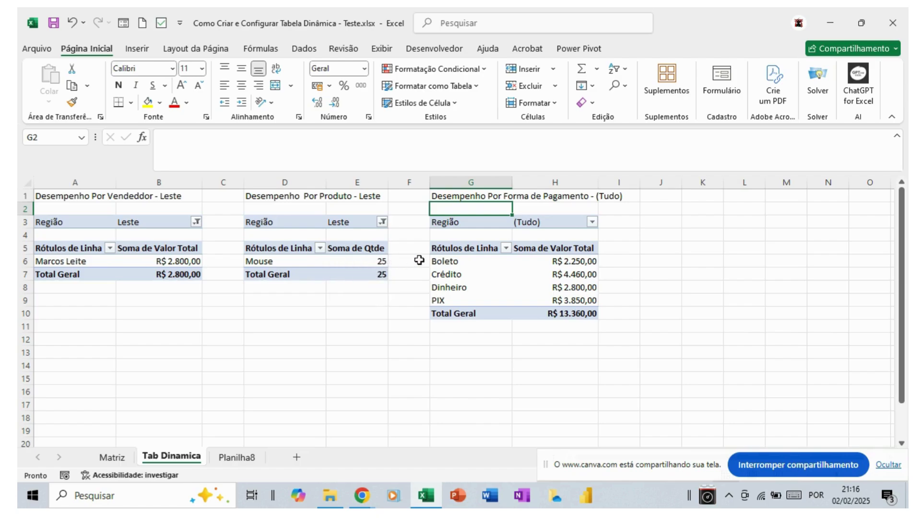
pyautogui.click(591, 221)
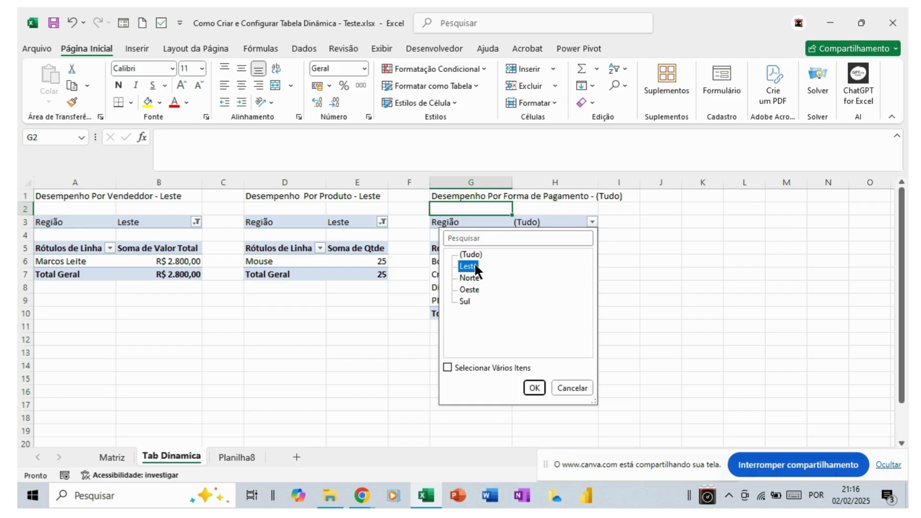
pyautogui.click(533, 387)
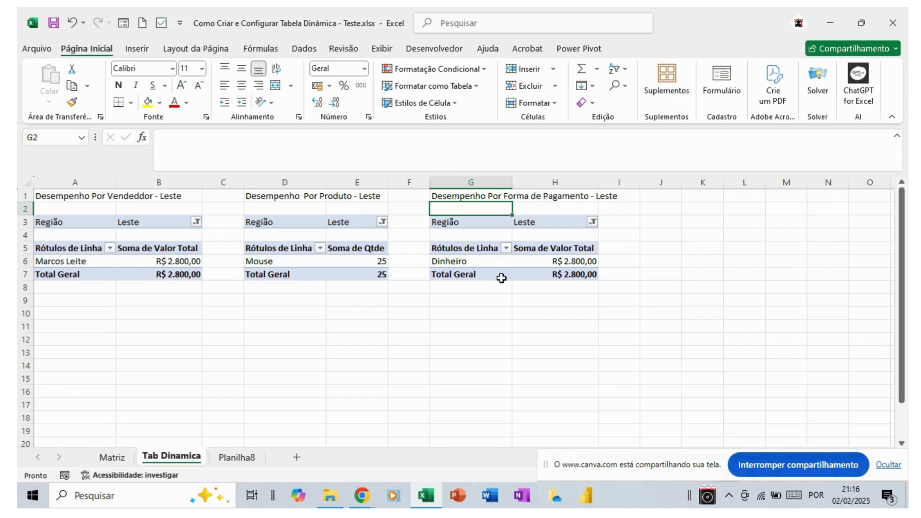
# Step: Reset the Região filters of the payment method, product and seller pivot tables to (Tudo)
pyautogui.moveTo(518, 271)
pyautogui.click(591, 221)
pyautogui.click(481, 251)
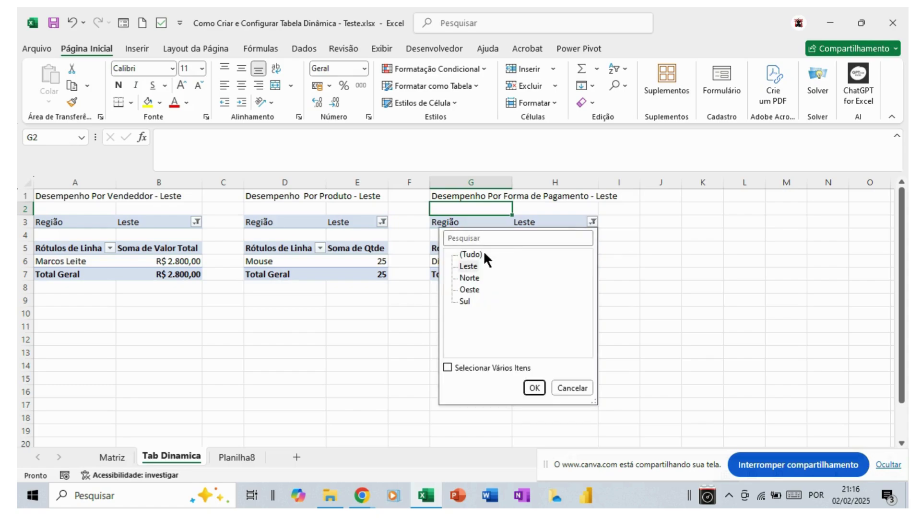
pyautogui.click(533, 387)
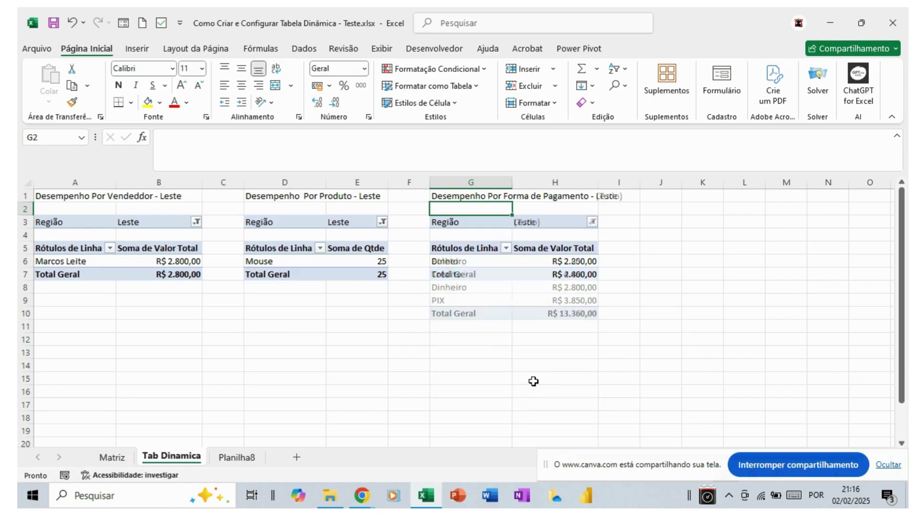
pyautogui.click(382, 221)
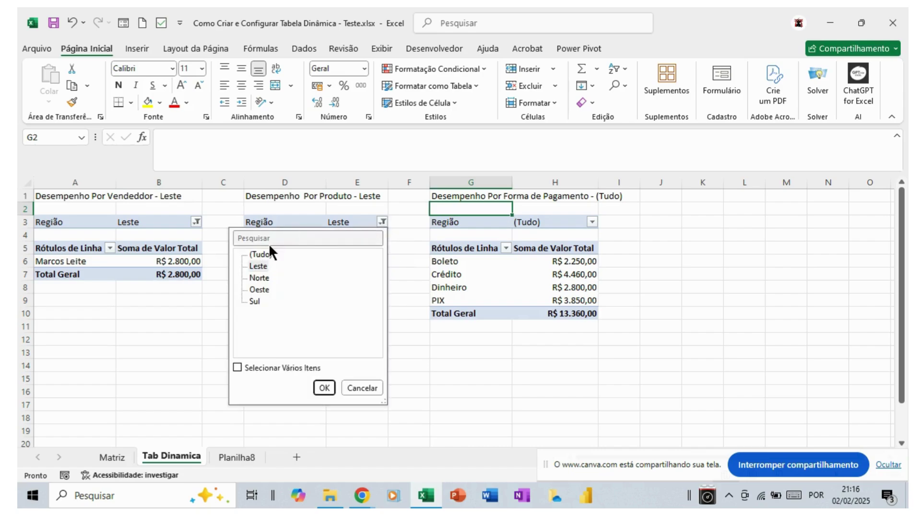
pyautogui.click(263, 255)
pyautogui.click(324, 387)
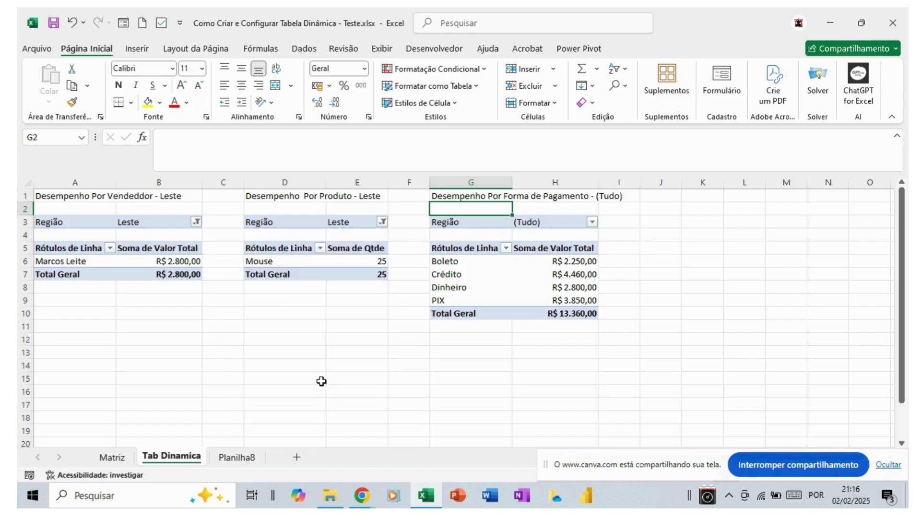
pyautogui.click(196, 221)
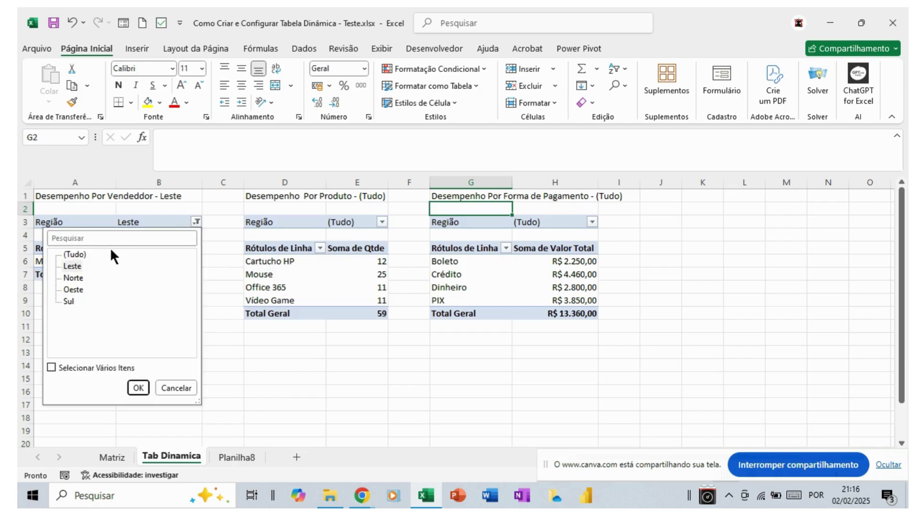
pyautogui.click(79, 251)
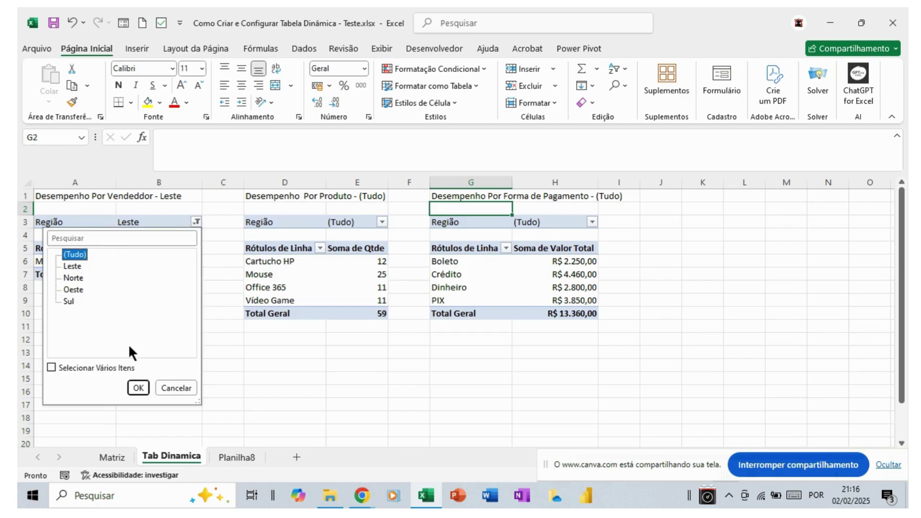
pyautogui.click(133, 385)
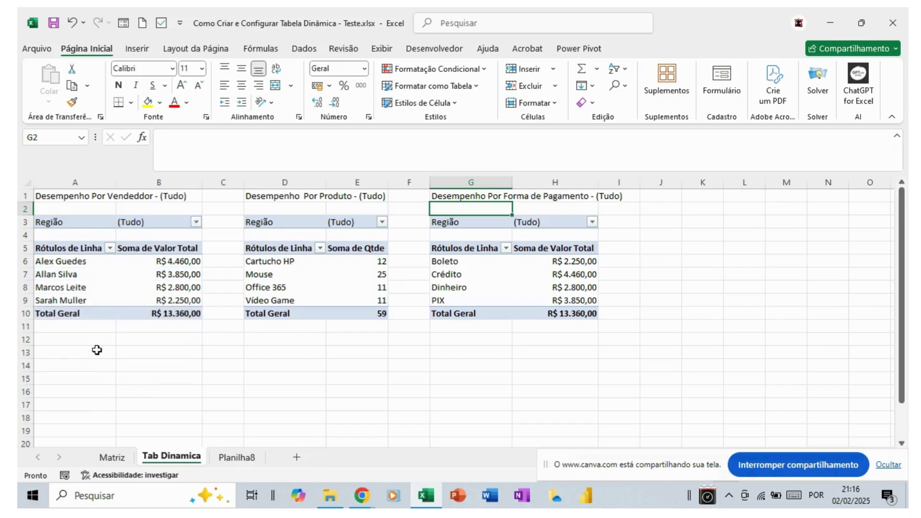
# Step: Insert a Data Venda timeline for the seller pivot table and place it just below that table
pyautogui.click(66, 248)
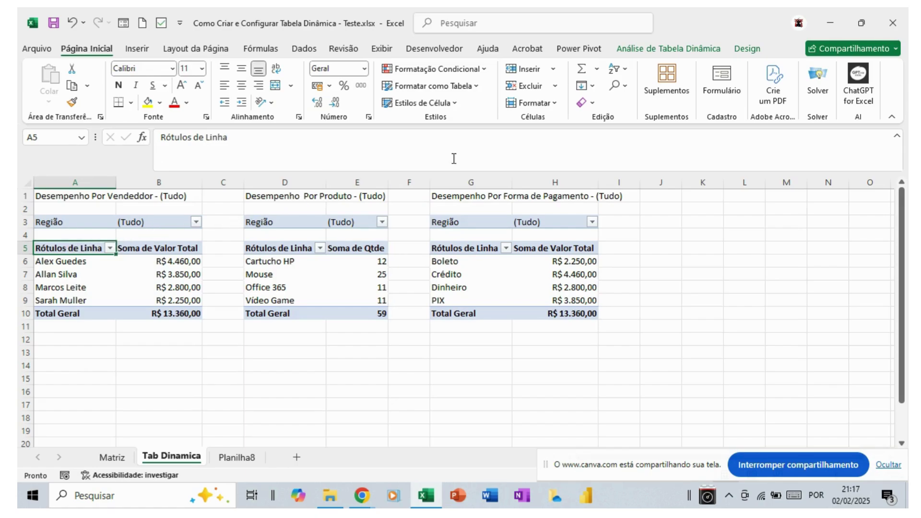
pyautogui.click(638, 45)
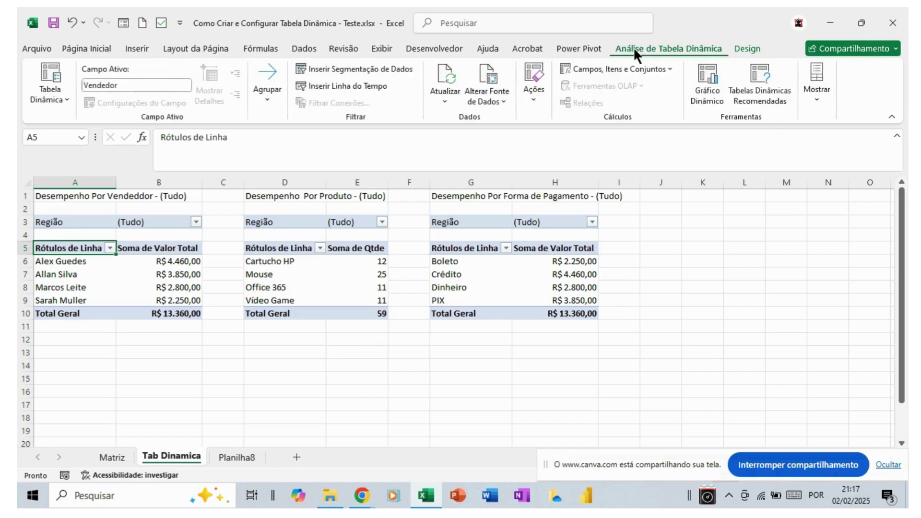
pyautogui.click(376, 83)
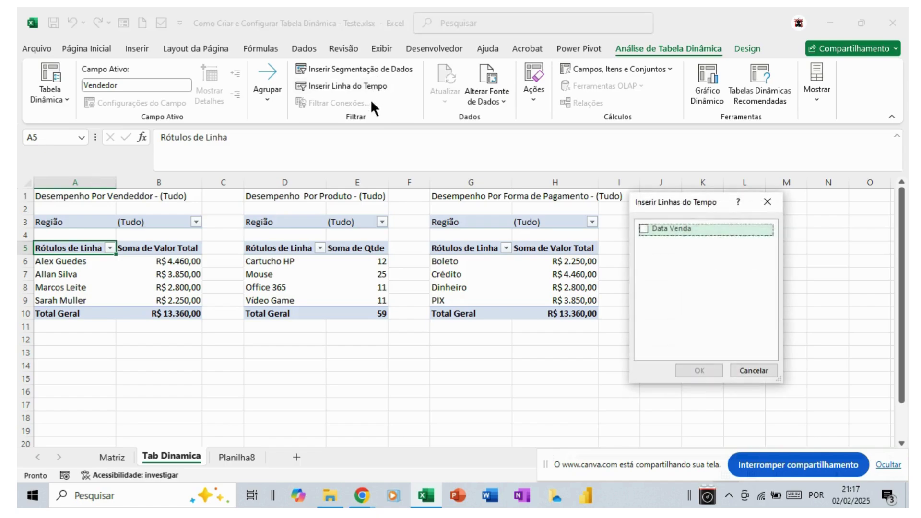
pyautogui.click(643, 228)
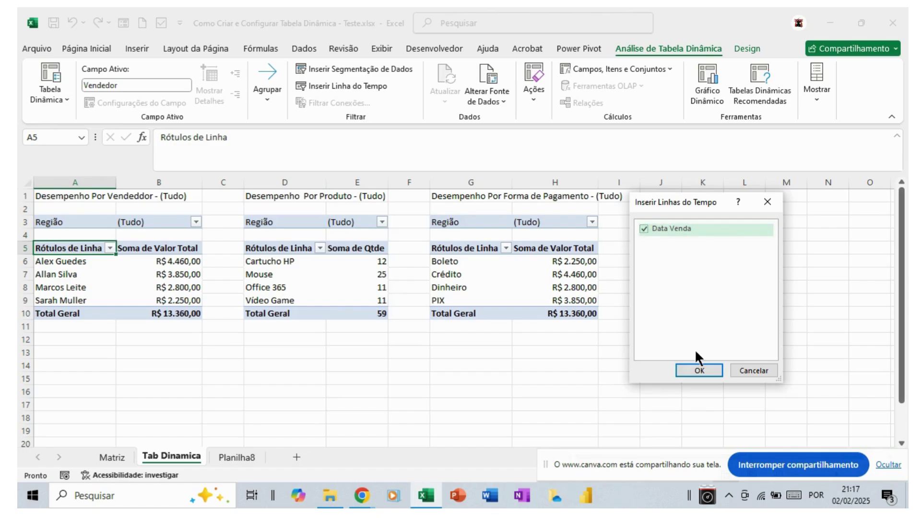
pyautogui.click(697, 367)
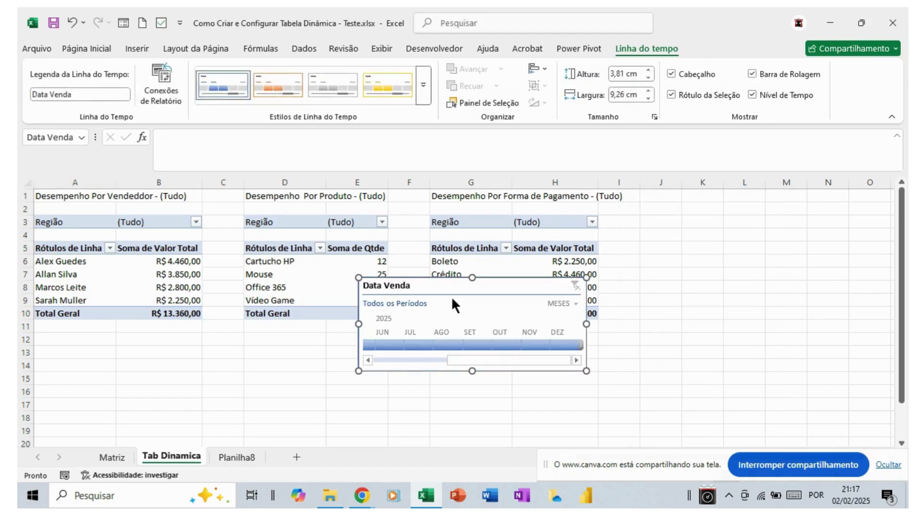
pyautogui.moveTo(439, 279); pyautogui.dragTo(123, 331)
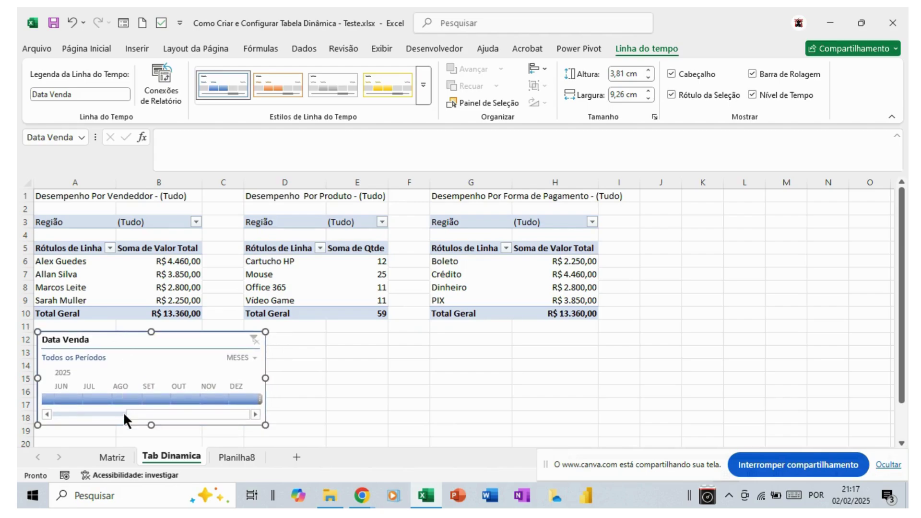
# Step: Filter the Data Venda timeline to January 2025 and connect it also to Tabela dinâmica2 and Tabela dinâmica3
pyautogui.moveTo(123, 411); pyautogui.dragTo(74, 401)
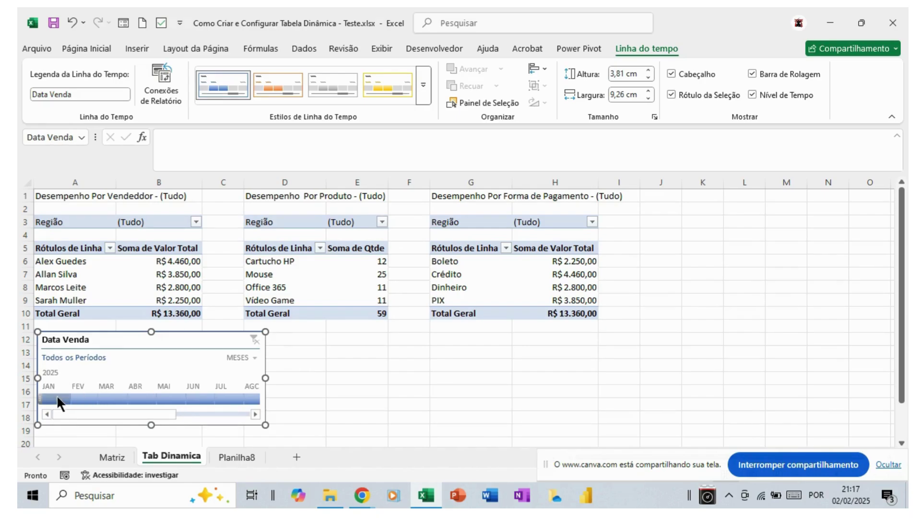
pyautogui.click(57, 399)
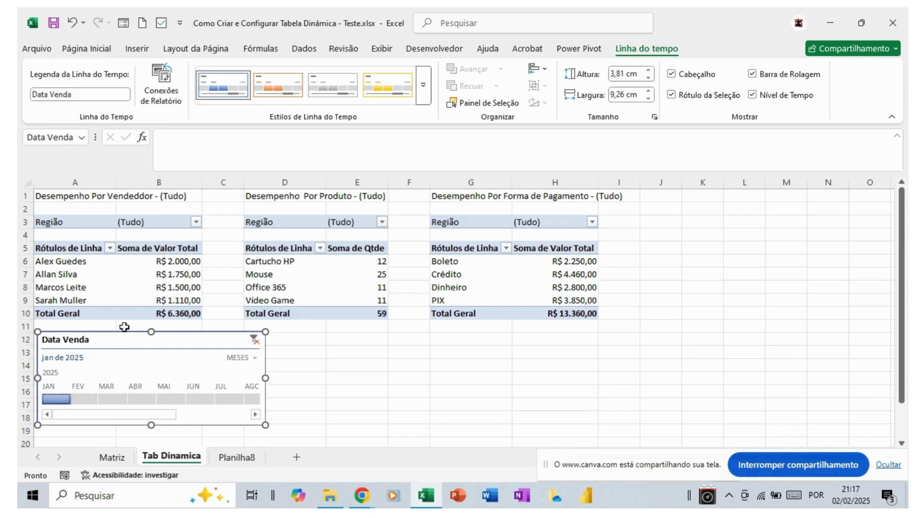
pyautogui.moveTo(136, 314)
pyautogui.click(164, 79)
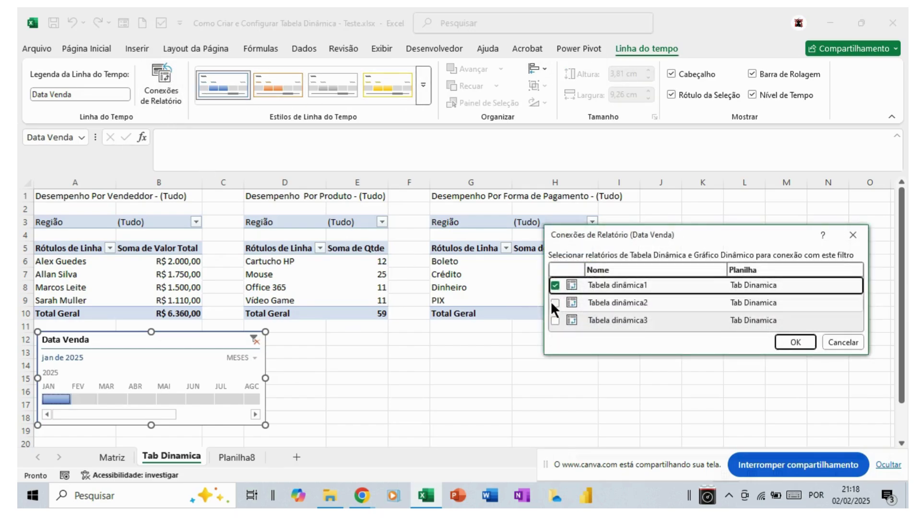
pyautogui.click(552, 301)
pyautogui.click(556, 317)
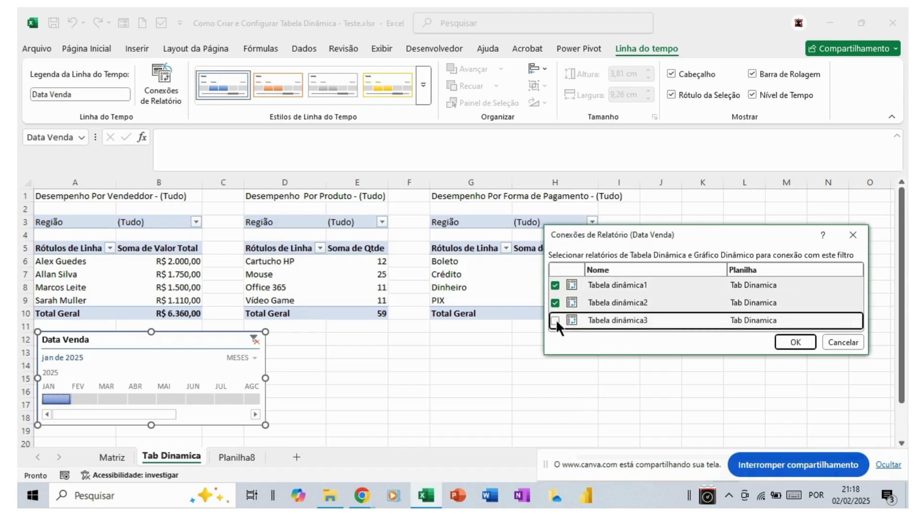
pyautogui.click(555, 319)
pyautogui.click(795, 342)
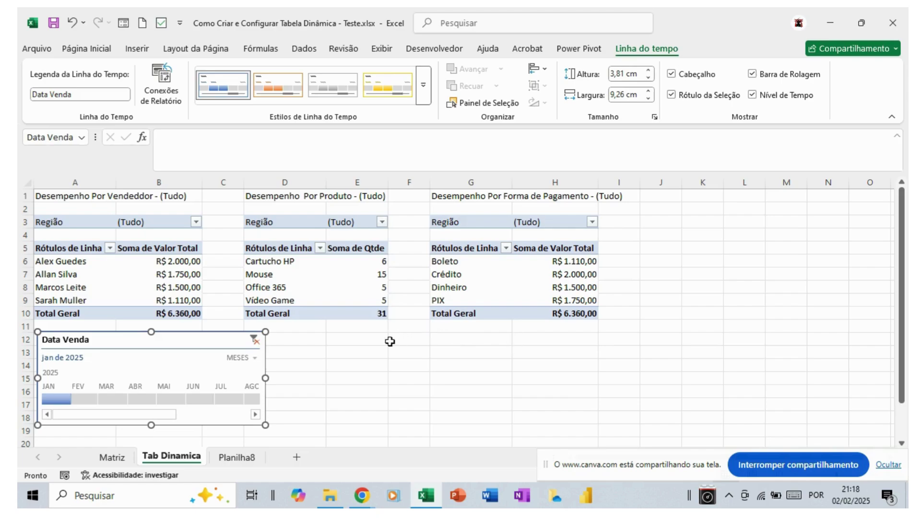
# Step: Switch the Data Venda timeline to February 2025 and extend its period to January–February 2025
pyautogui.click(83, 397)
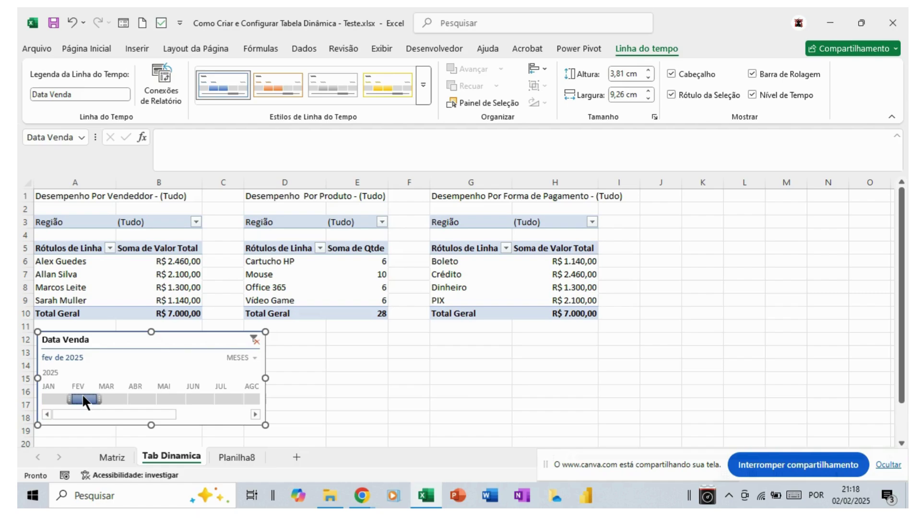
pyautogui.moveTo(74, 394); pyautogui.dragTo(60, 392)
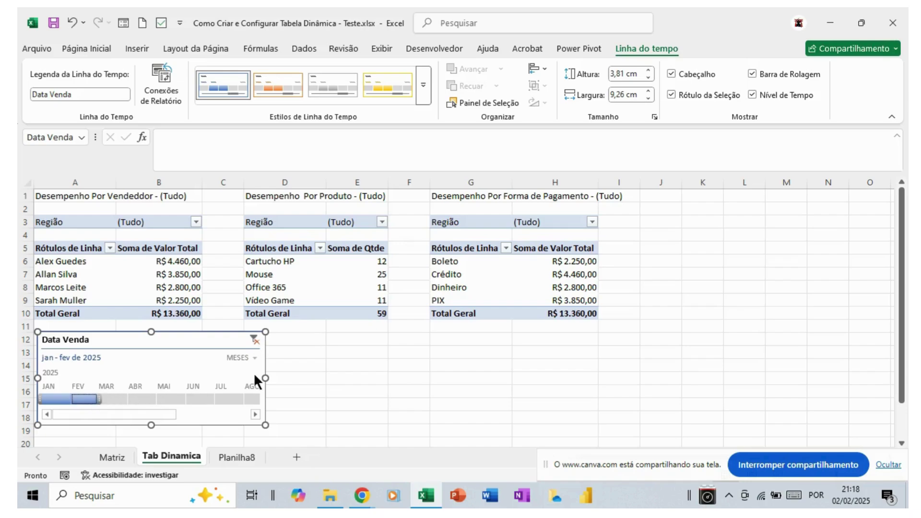
pyautogui.click(317, 342)
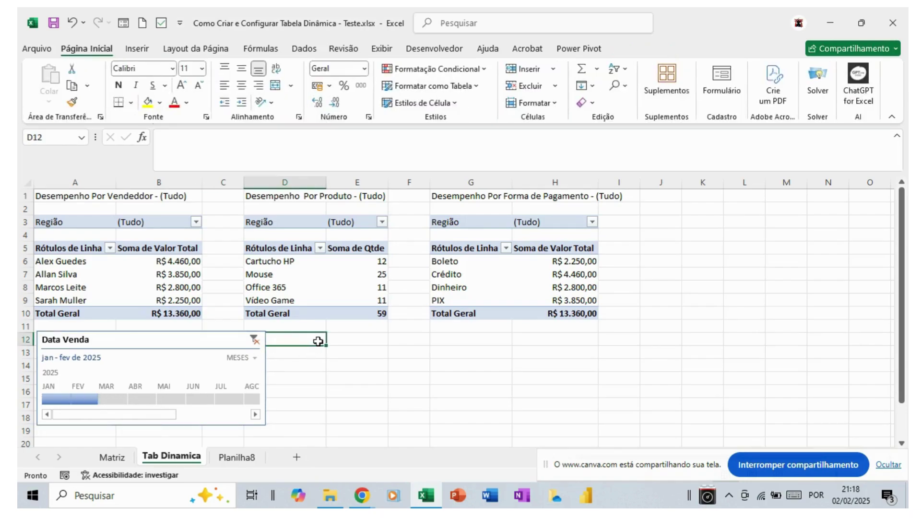
# Step: Insert a slicer for the Região field from the seller pivot table
pyautogui.click(86, 249)
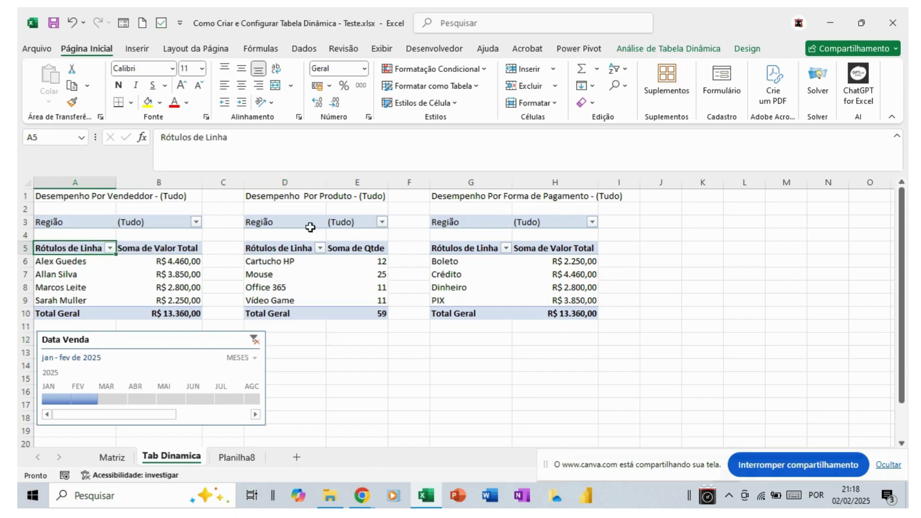
pyautogui.click(654, 44)
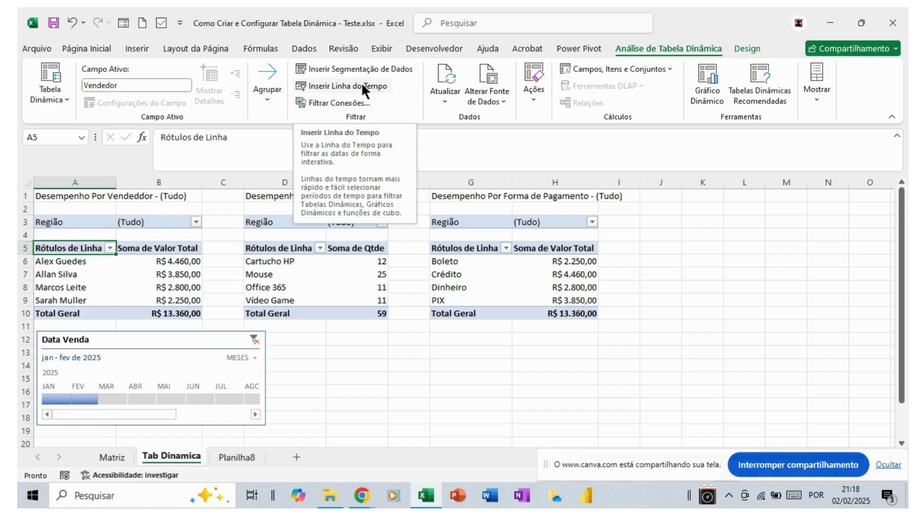
pyautogui.click(358, 67)
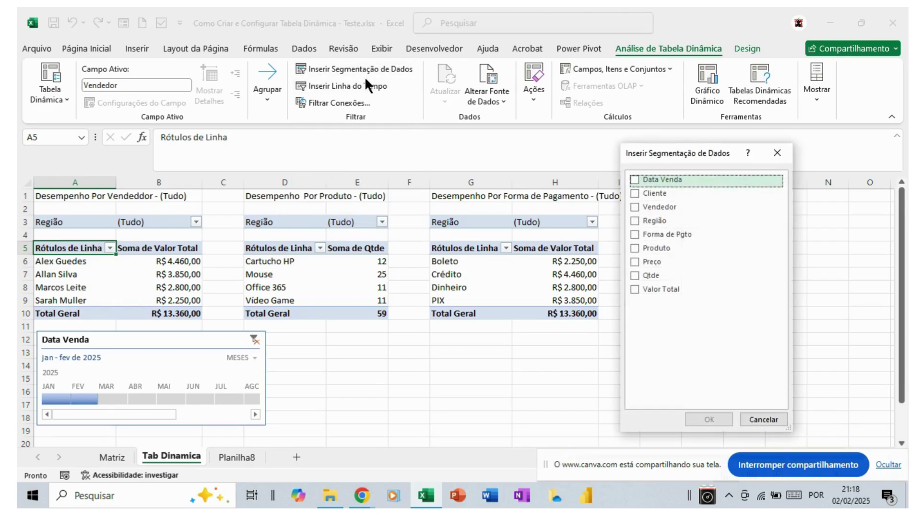
pyautogui.click(635, 220)
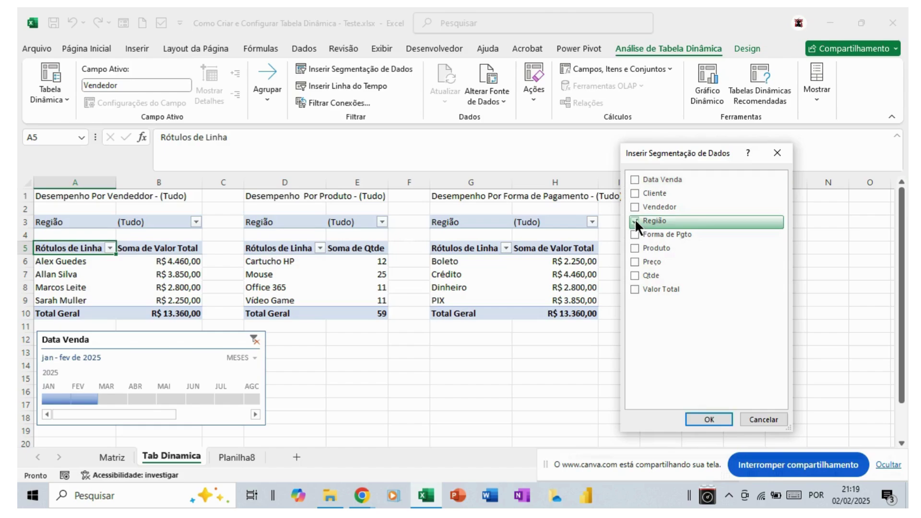
pyautogui.click(706, 417)
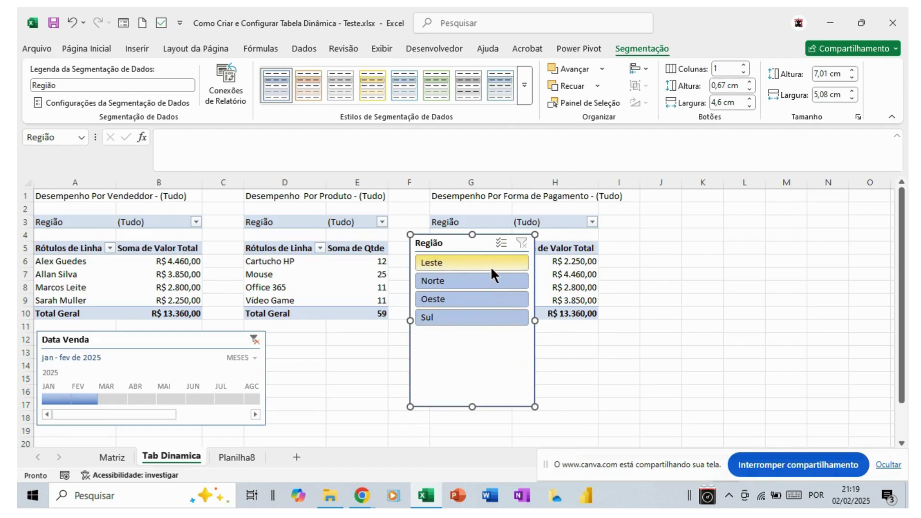
# Step: Arrange the Região slicer in 4 columns, resize it to about 10.5 by 3.5 cm, and place it beside the Data Venda timeline
pyautogui.click(742, 65)
pyautogui.click(742, 65)
pyautogui.click(742, 65)
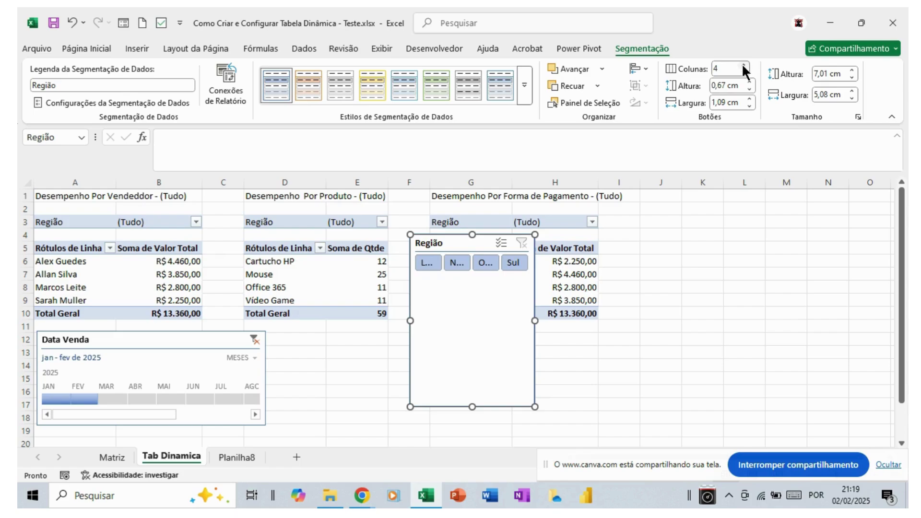
pyautogui.moveTo(535, 320); pyautogui.dragTo(670, 323)
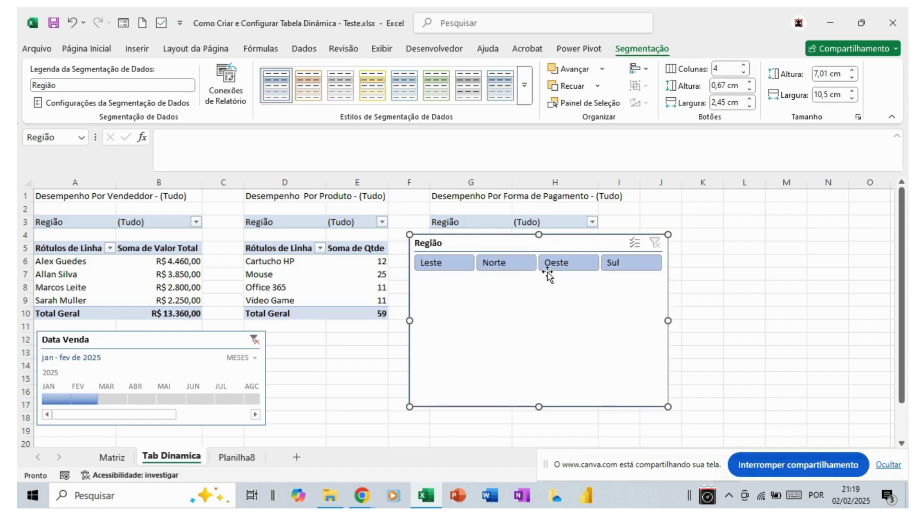
pyautogui.moveTo(520, 234); pyautogui.dragTo(395, 336)
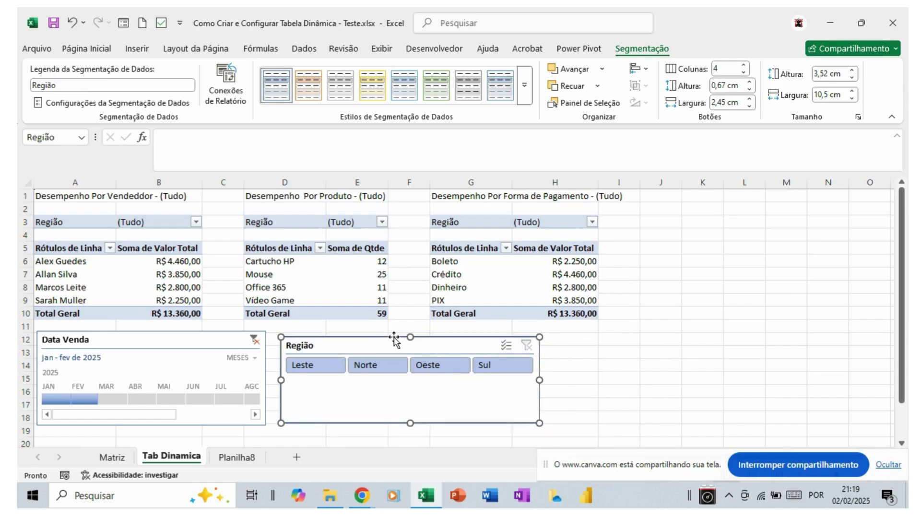
# Step: Filter the Região slicer to Leste and connect it also to Tabela dinâmica2 and Tabela dinâmica3
pyautogui.click(305, 363)
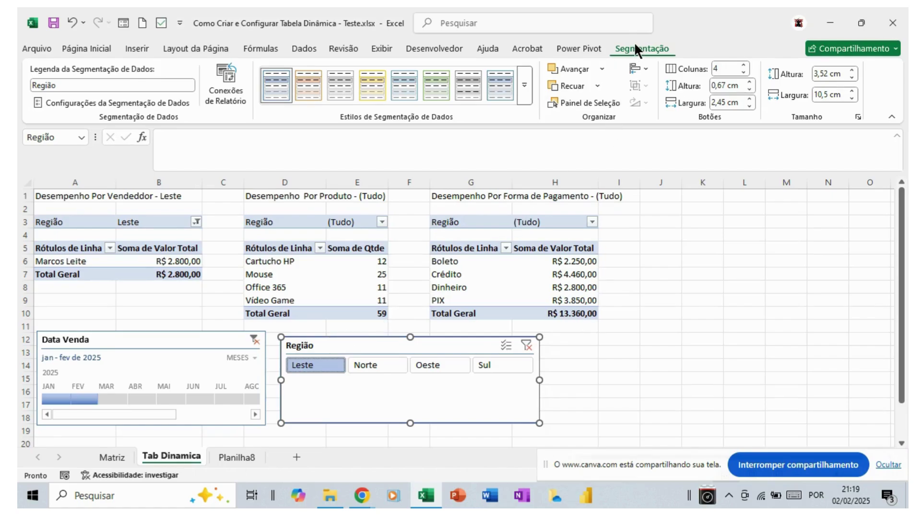
pyautogui.click(233, 82)
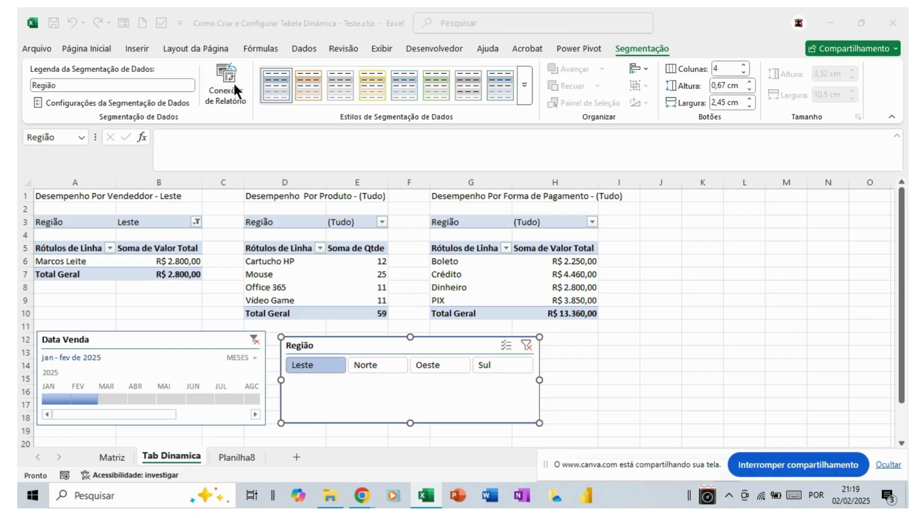
pyautogui.click(553, 302)
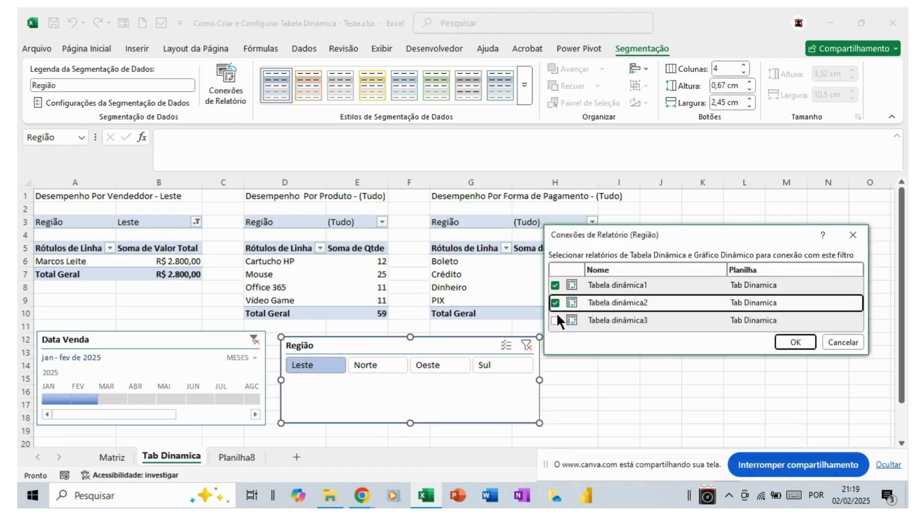
pyautogui.click(556, 318)
pyautogui.click(787, 341)
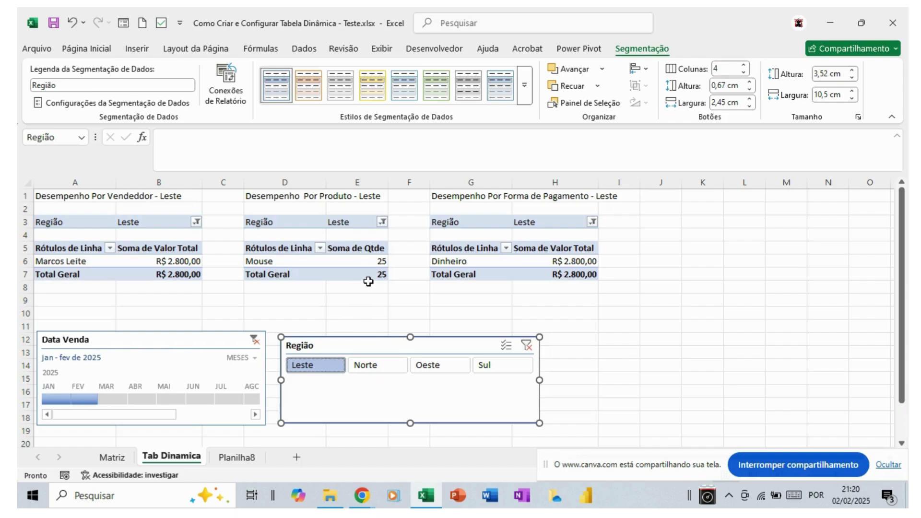
# Step: Switch the Região slicer through Norte, Oeste and Sul, and clear its filter to include all regions
pyautogui.click(368, 363)
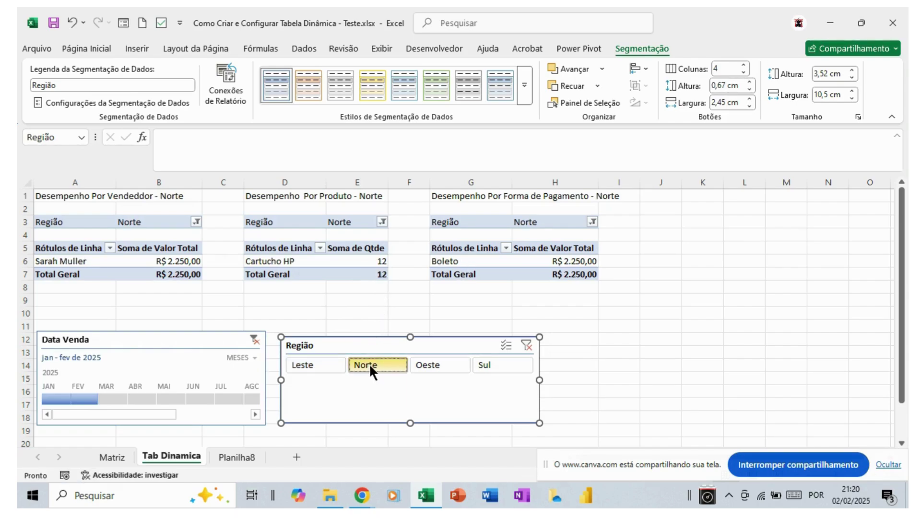
pyautogui.click(421, 364)
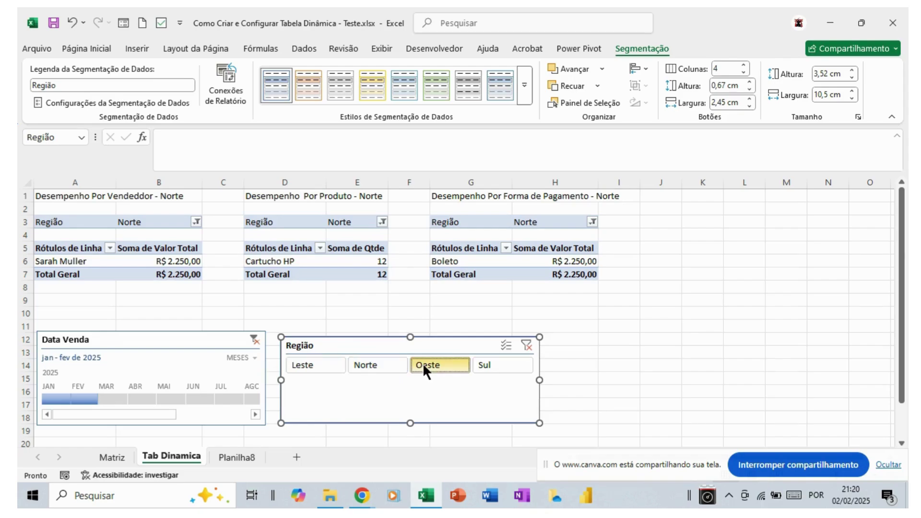
pyautogui.click(483, 363)
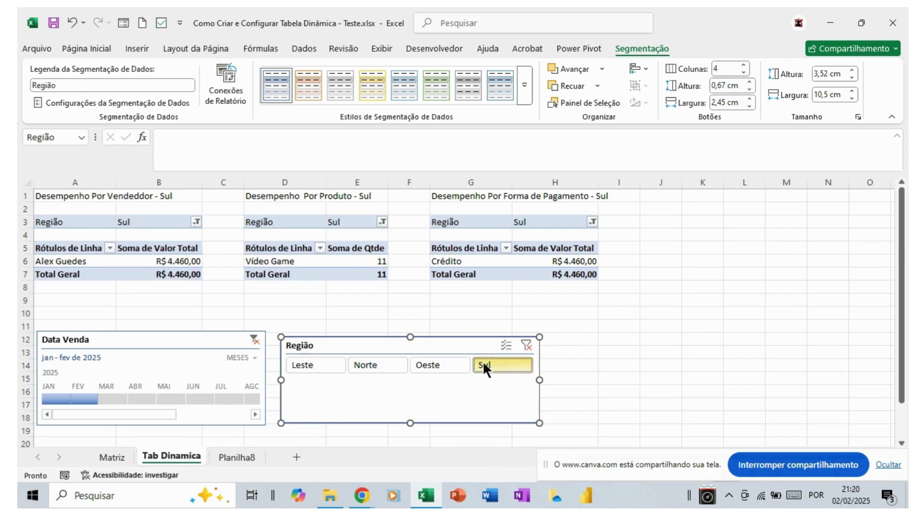
pyautogui.click(526, 345)
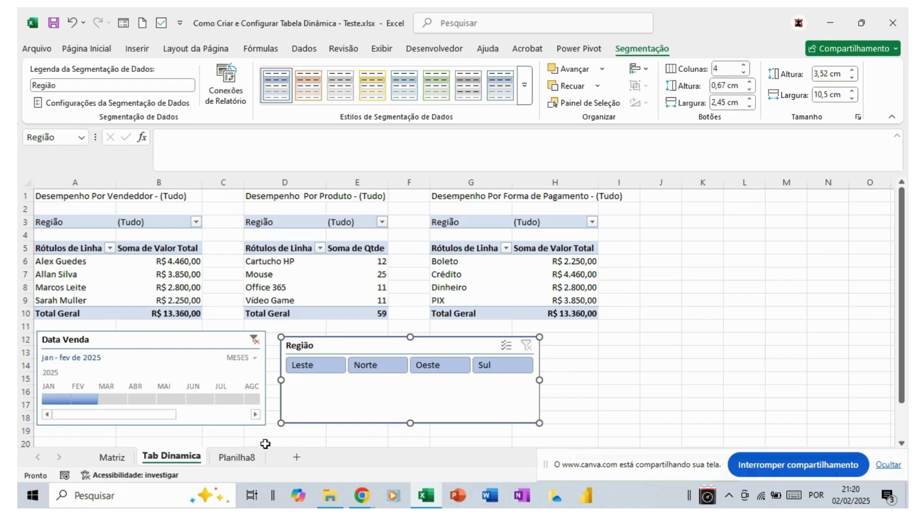
# Step: Rename the Planilha8 sheet as Relatório
pyautogui.doubleClick(242, 456)
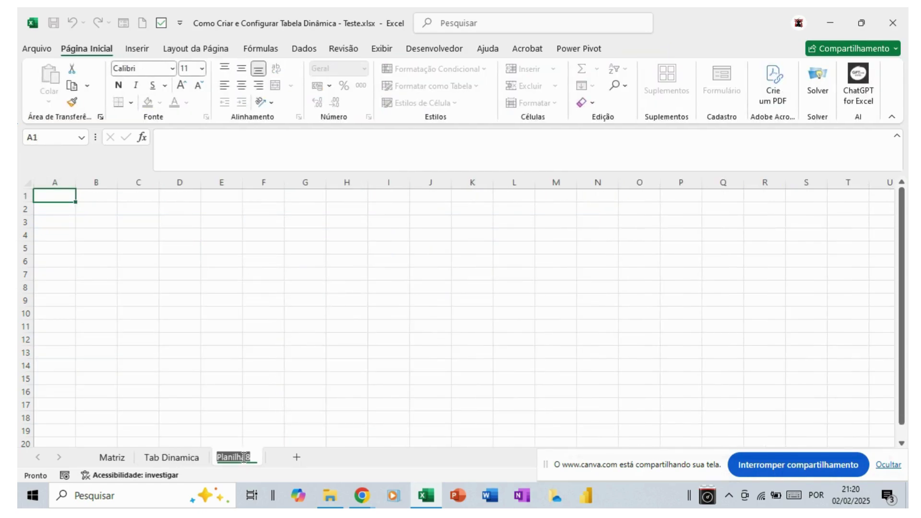
pyautogui.write('Relatório')
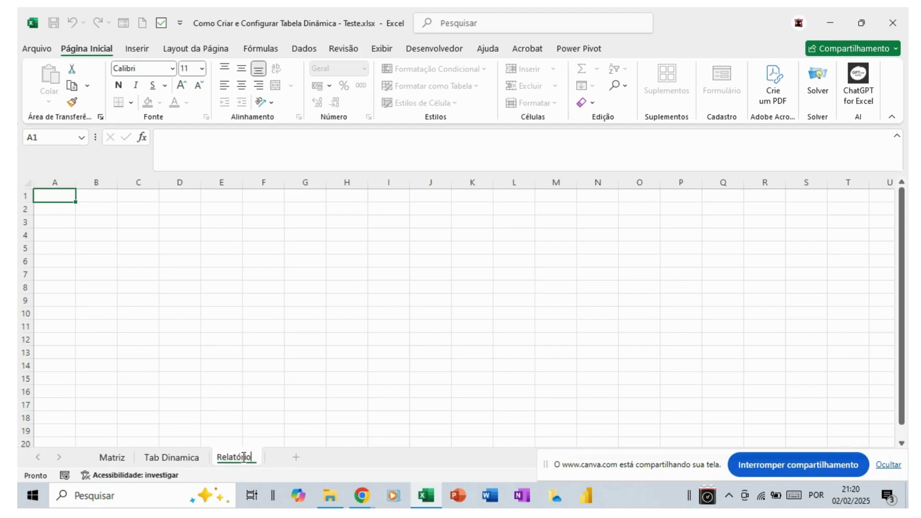
pyautogui.press('Return')
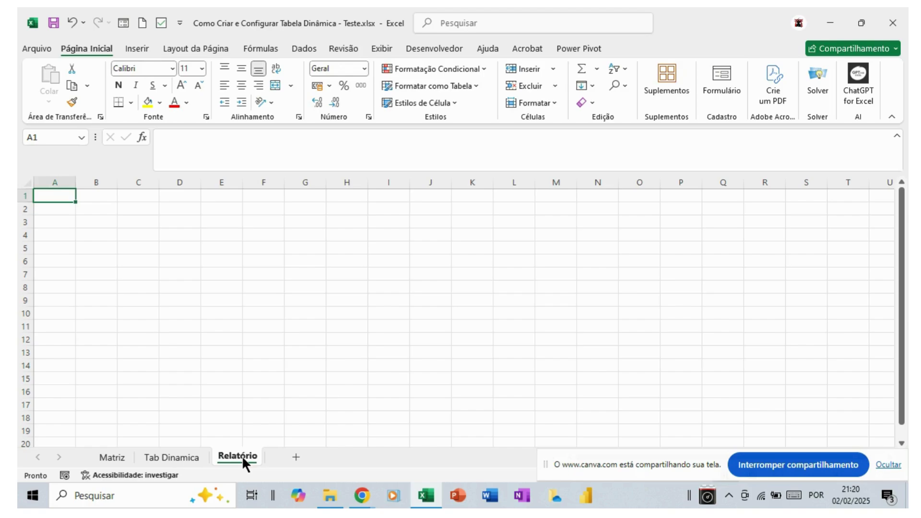
# Step: Copy the Data Venda timeline from Tab Dinamica to cell A3 of Relatório and widen it to span January to December
pyautogui.click(164, 457)
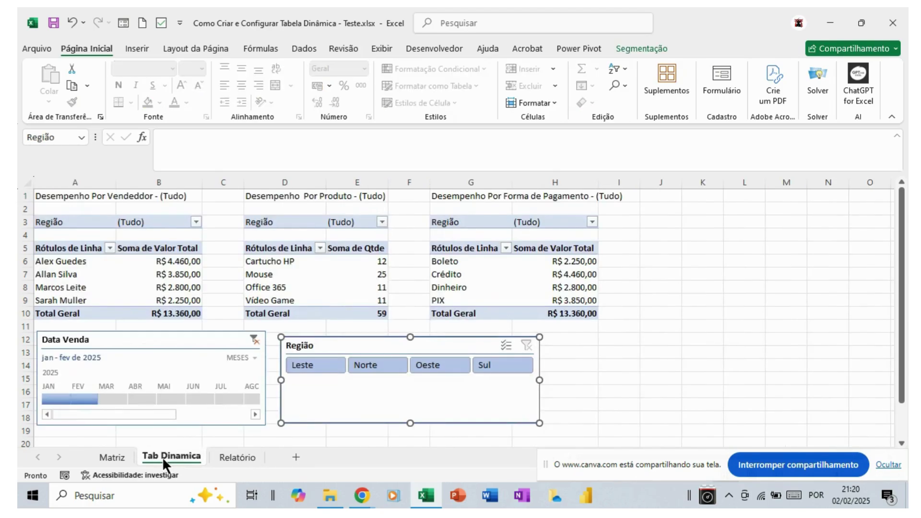
pyautogui.click(141, 335)
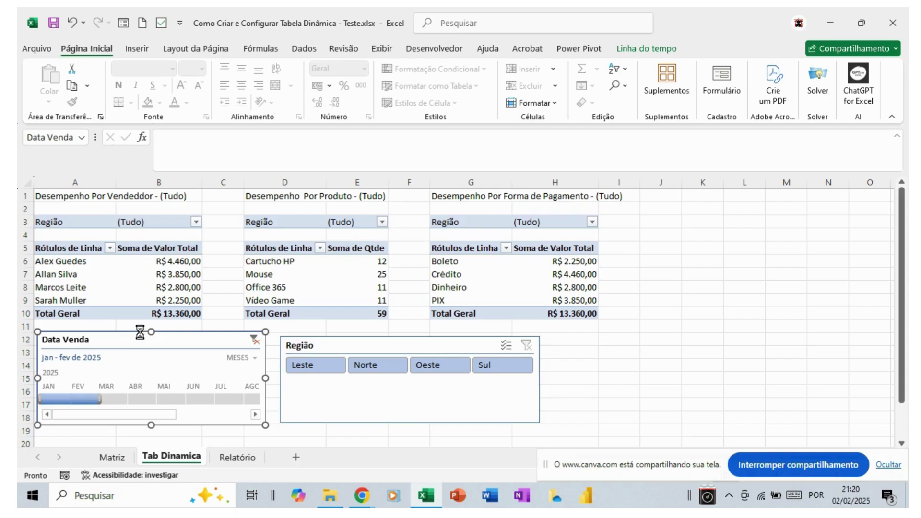
pyautogui.hotkey('ctrl', 'c')
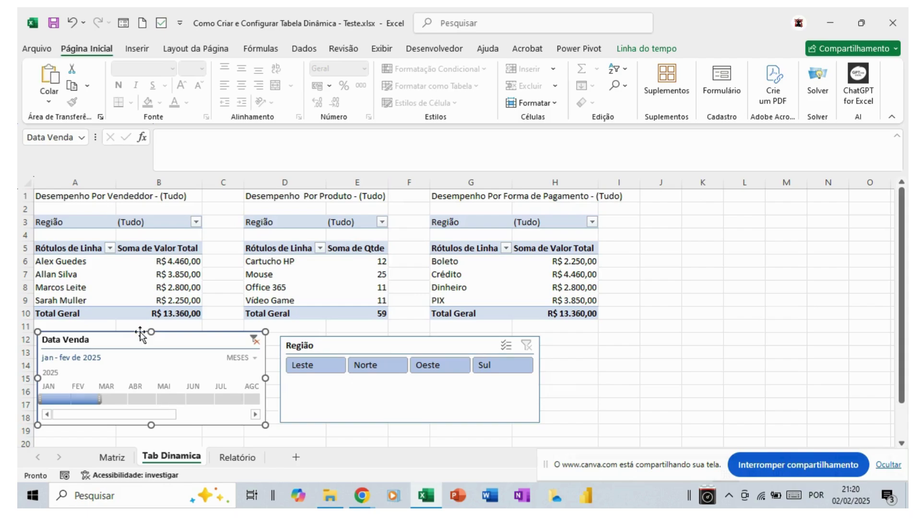
pyautogui.click(230, 459)
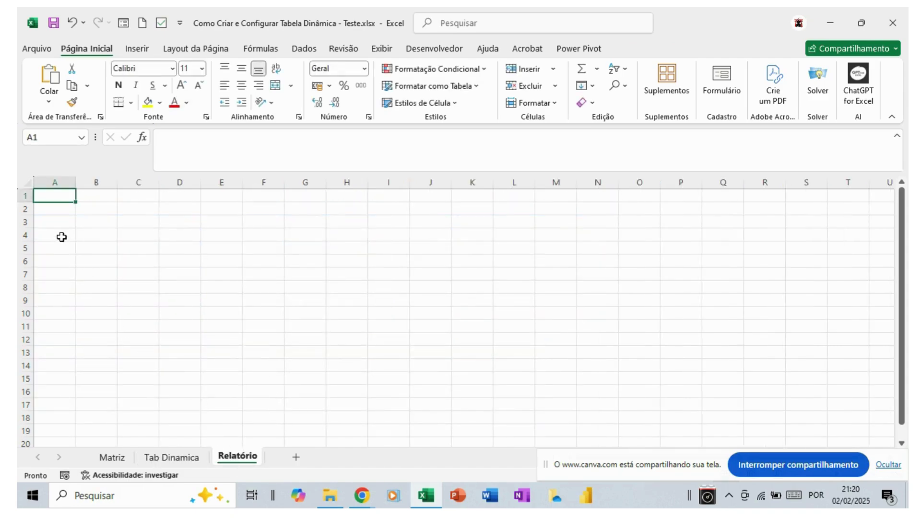
pyautogui.click(57, 223)
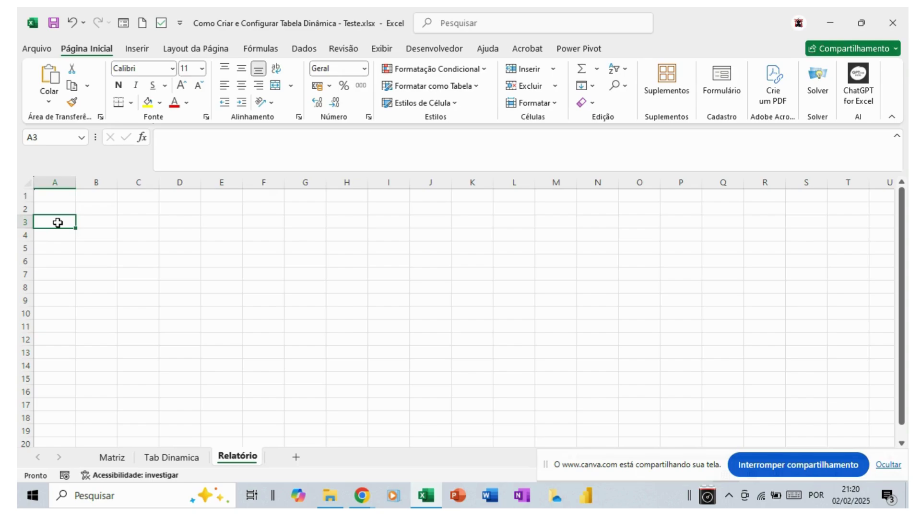
pyautogui.hotkey('ctrl', 'v')
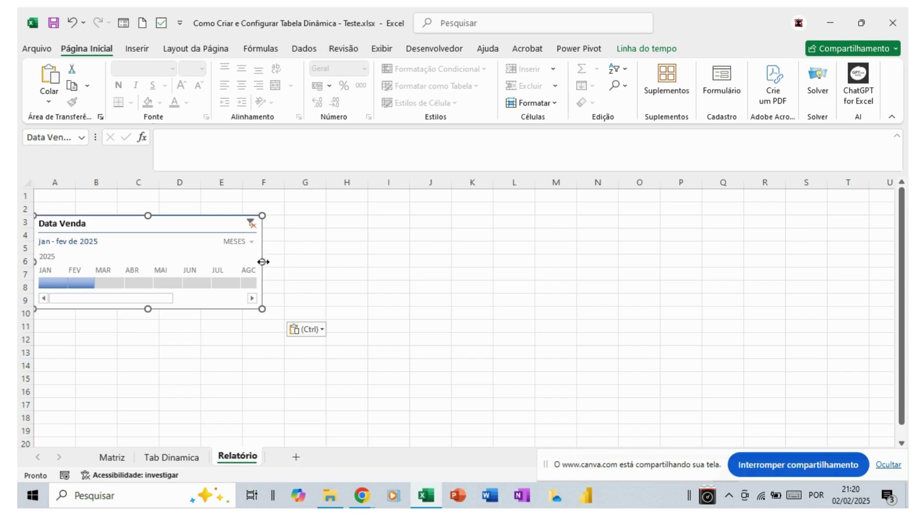
pyautogui.moveTo(263, 260); pyautogui.dragTo(402, 263)
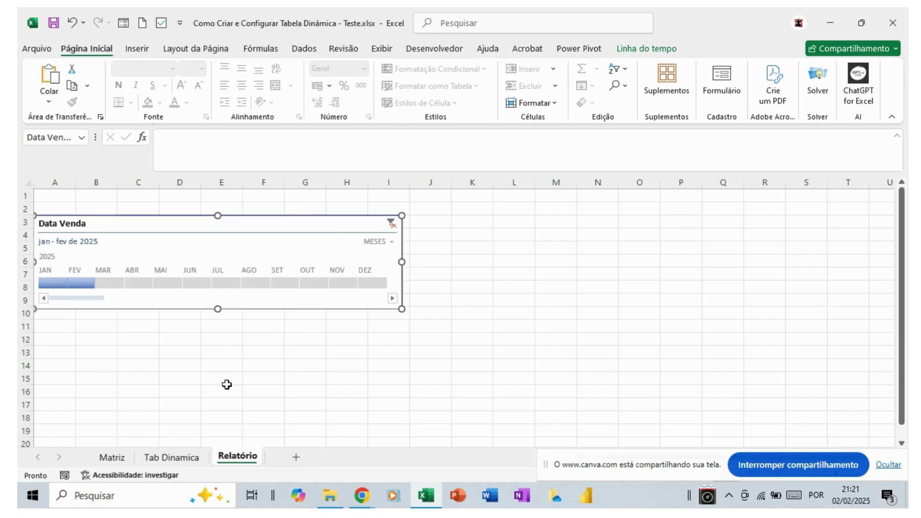
# Step: Copy the Região slicer from Tab Dinamica to Relatório and align it beside the Data Venda timeline, starting at row 3
pyautogui.click(182, 459)
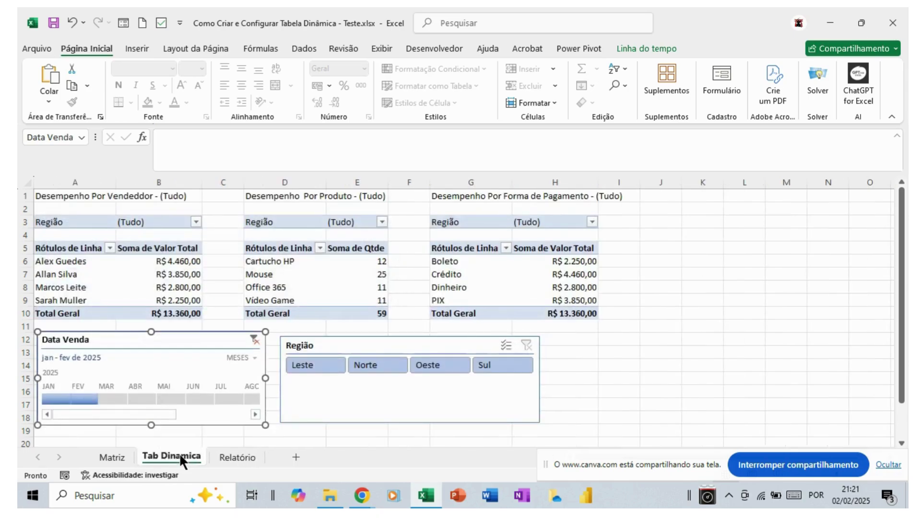
pyautogui.click(349, 340)
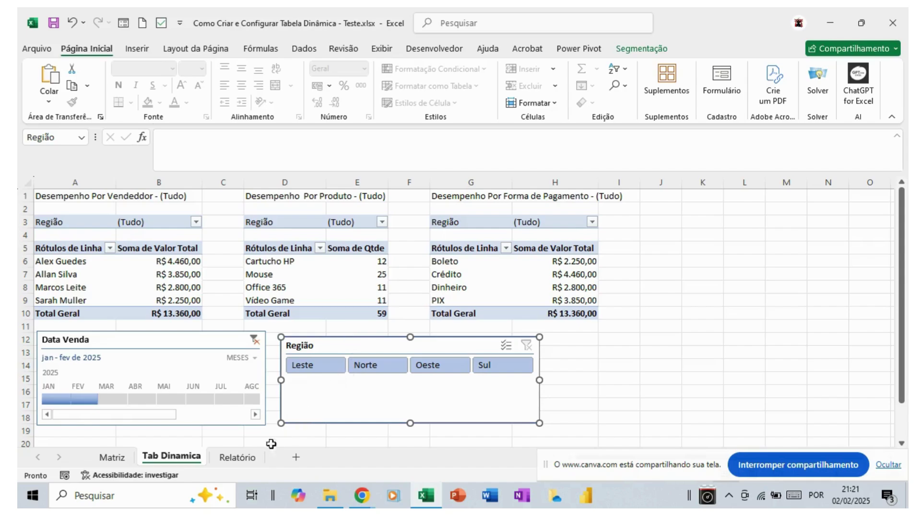
pyautogui.click(240, 455)
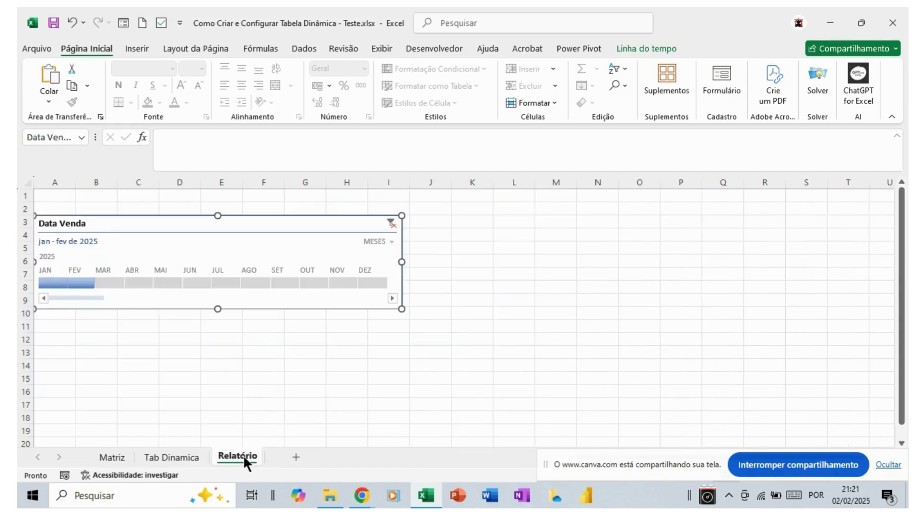
pyautogui.click(439, 235)
pyautogui.hotkey('ctrl', 'v')
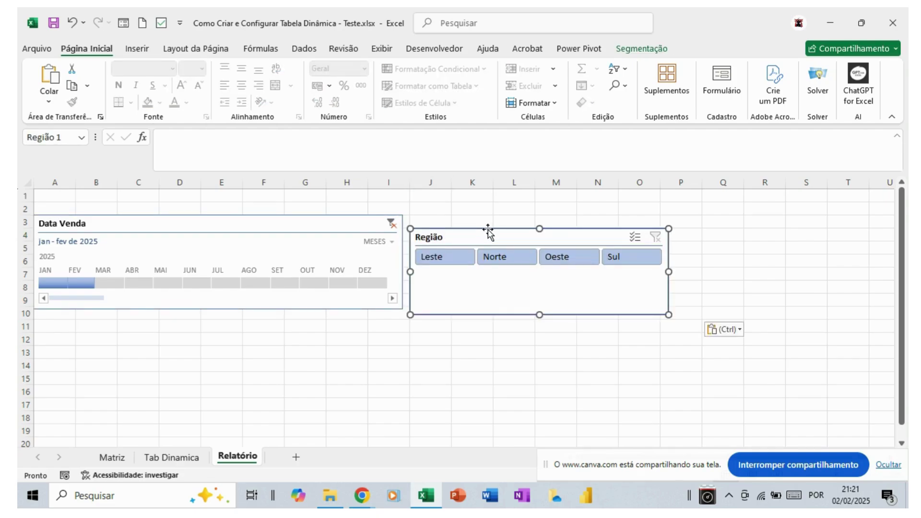
pyautogui.moveTo(488, 230); pyautogui.dragTo(536, 212)
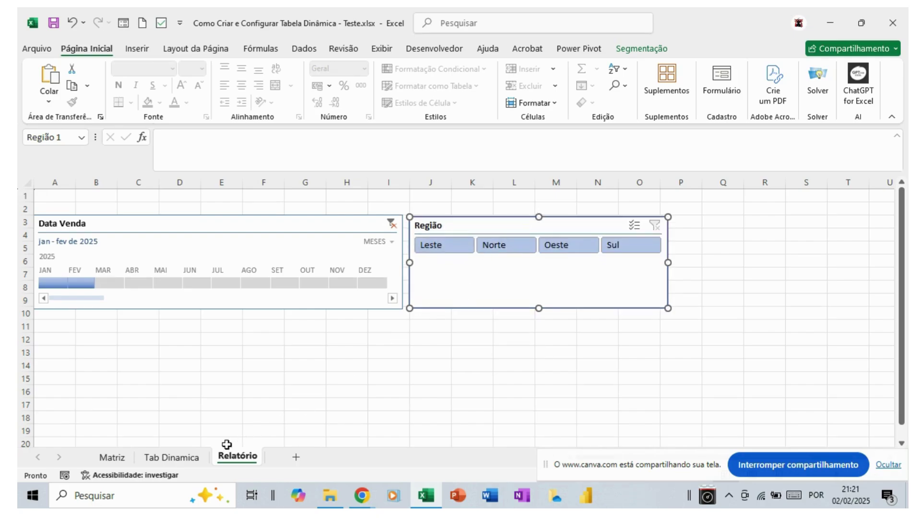
# Step: Insert a clustered column (Coluna Agrupada) pivot chart from the seller pivot table on Tab Dinamica
pyautogui.click(176, 452)
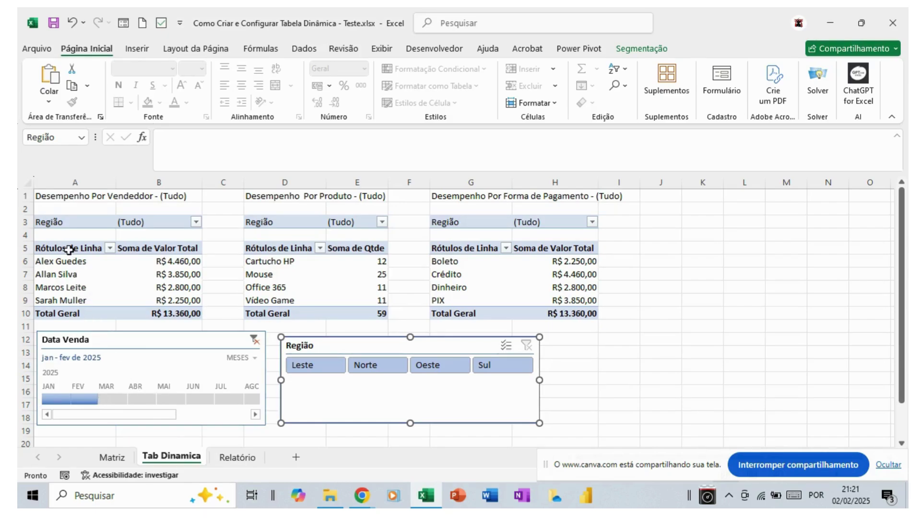
pyautogui.moveTo(69, 249); pyautogui.dragTo(155, 300)
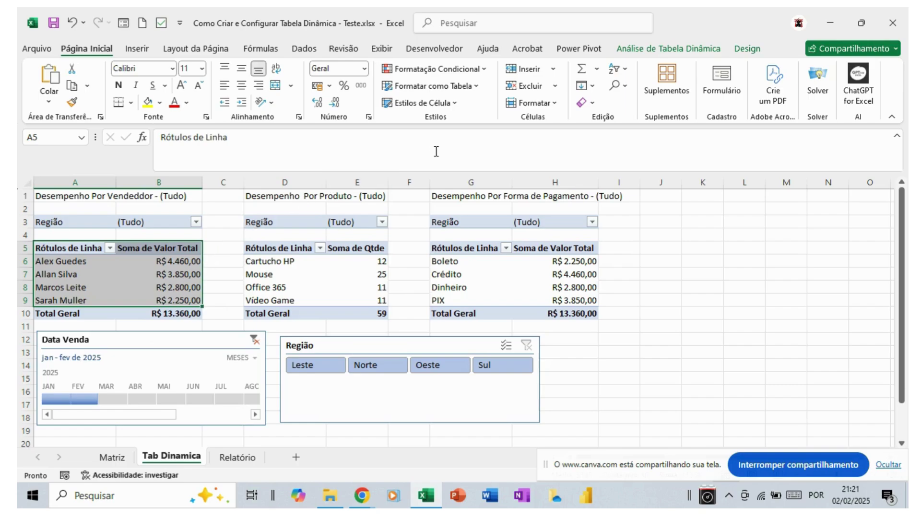
pyautogui.click(642, 46)
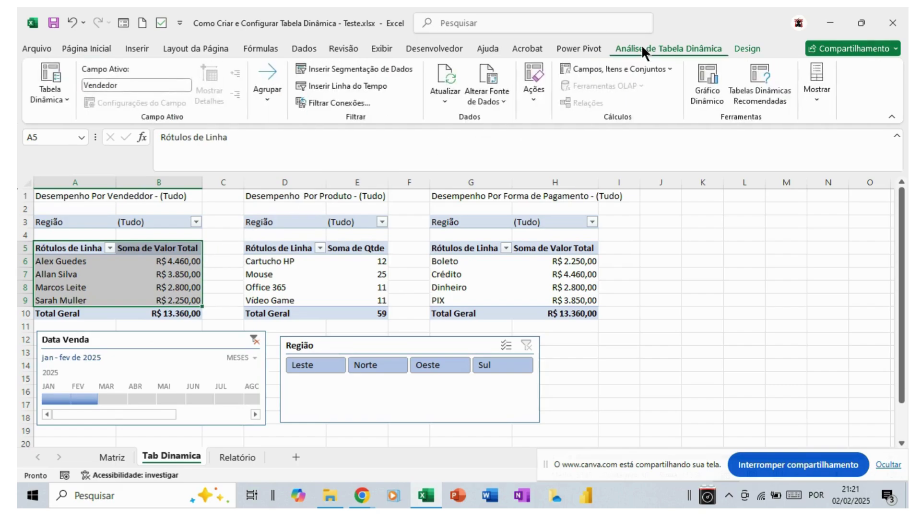
pyautogui.click(698, 92)
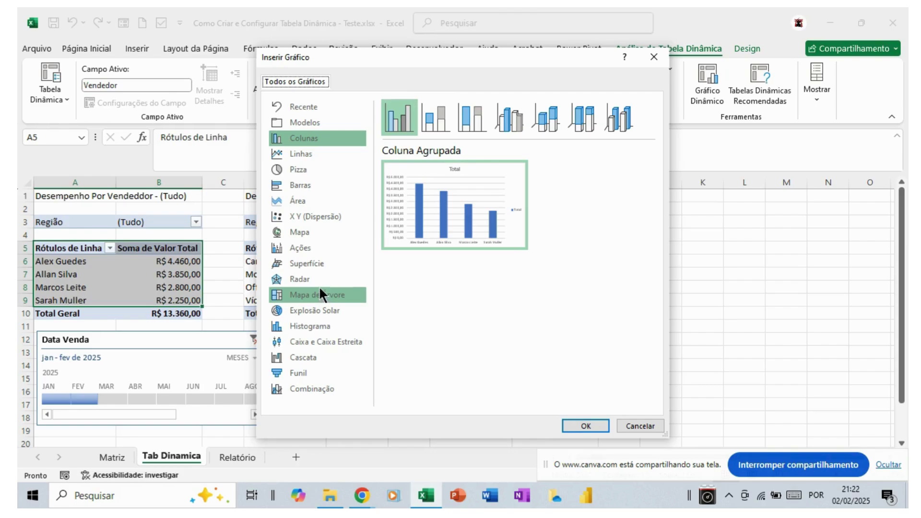
pyautogui.moveTo(405, 212)
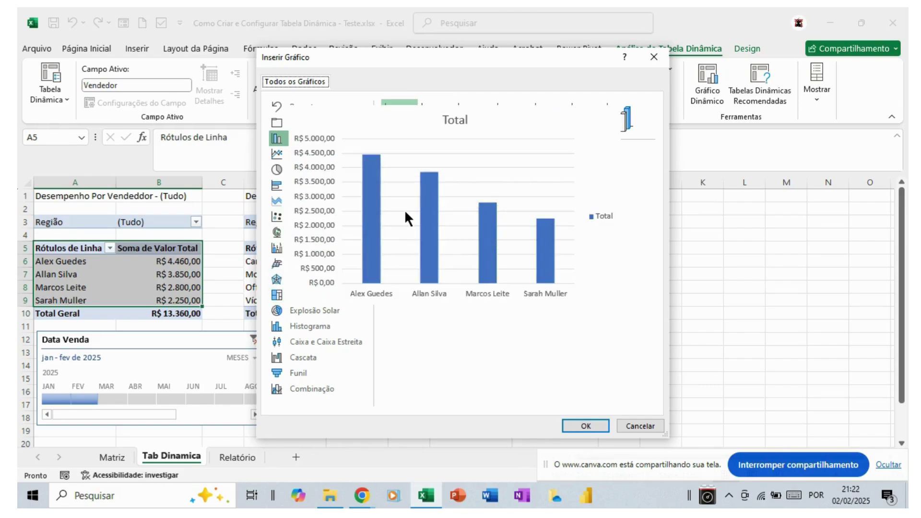
pyautogui.click(578, 423)
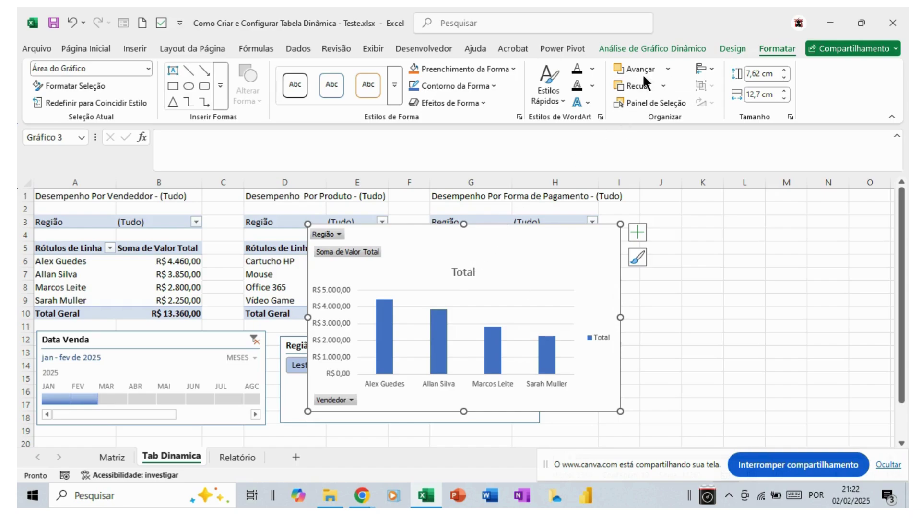
# Step: Hide all field buttons on the seller pivot chart
pyautogui.click(637, 45)
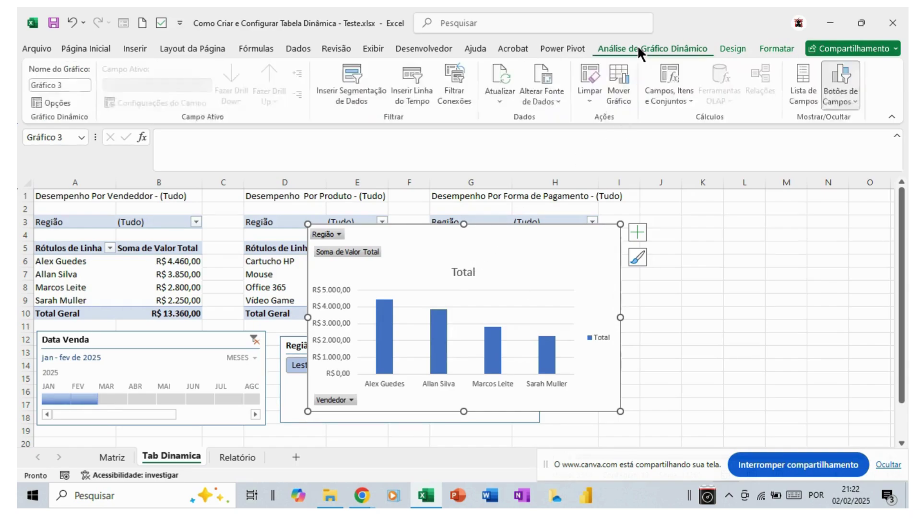
pyautogui.click(837, 102)
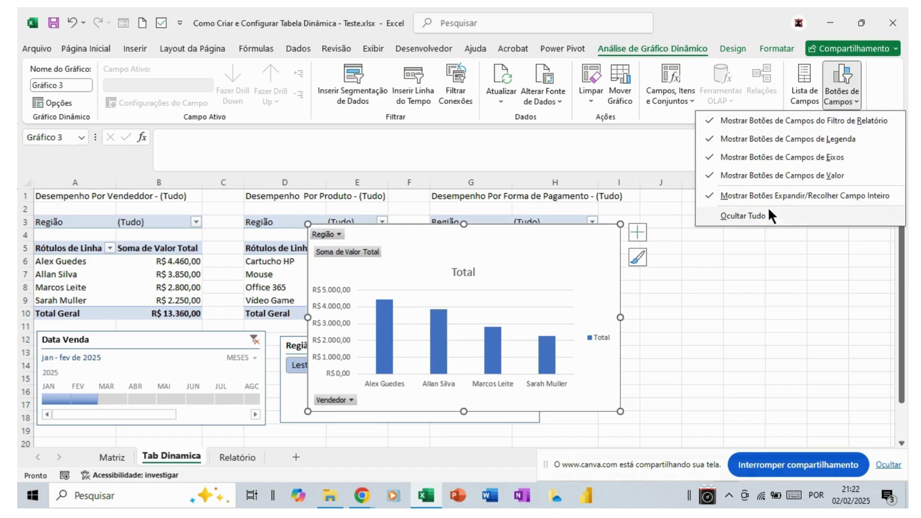
pyautogui.click(751, 214)
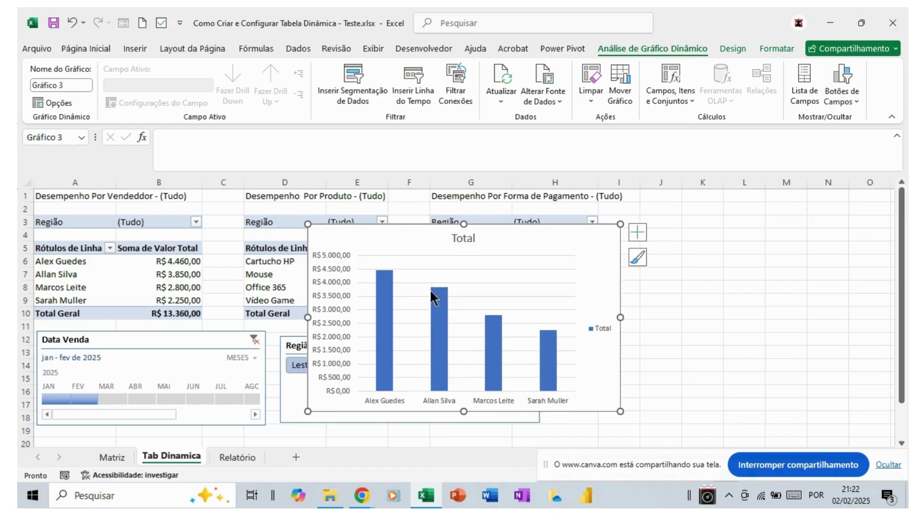
# Step: Delete the vertical value axis, the legend and the gridlines from the seller chart
pyautogui.click(336, 253)
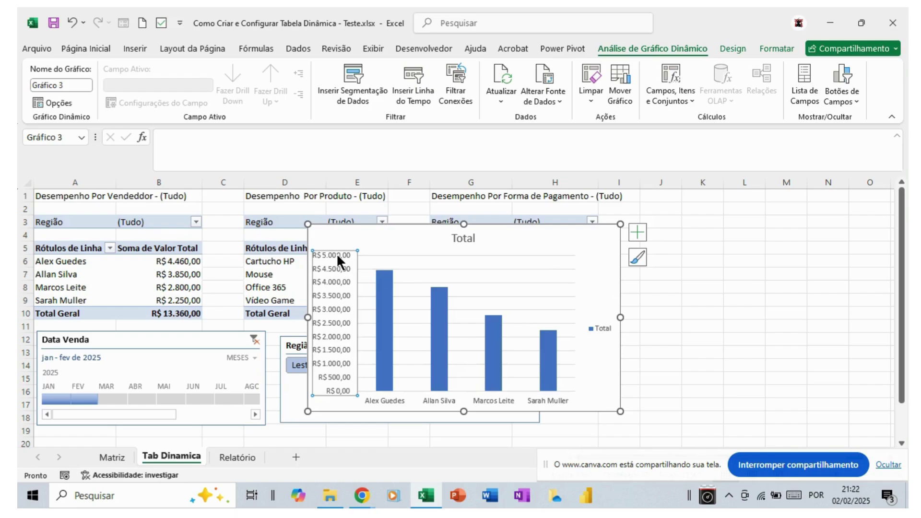
pyautogui.press('Delete')
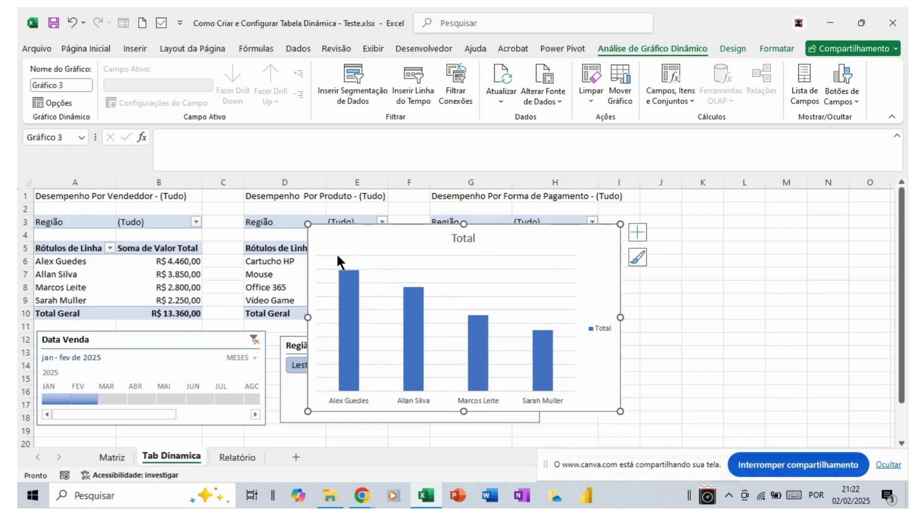
pyautogui.click(597, 329)
pyautogui.press('Delete')
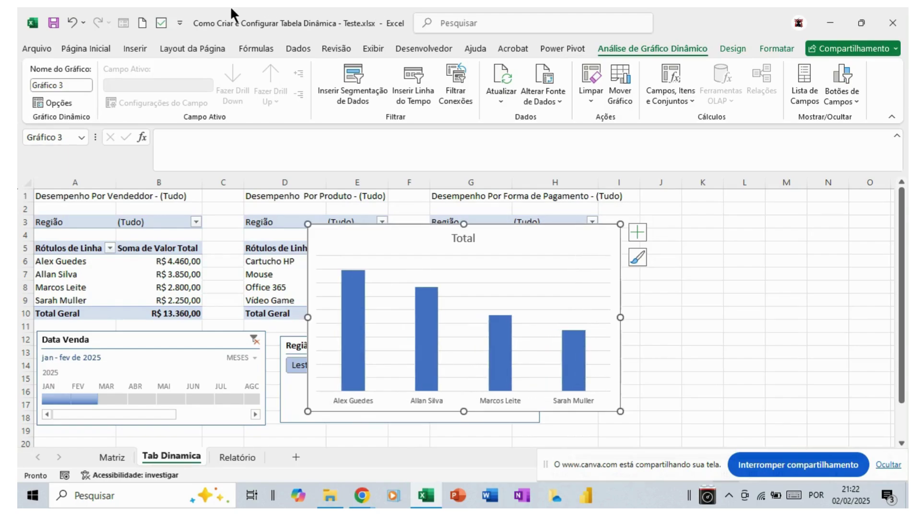
pyautogui.click(489, 269)
pyautogui.press('Delete')
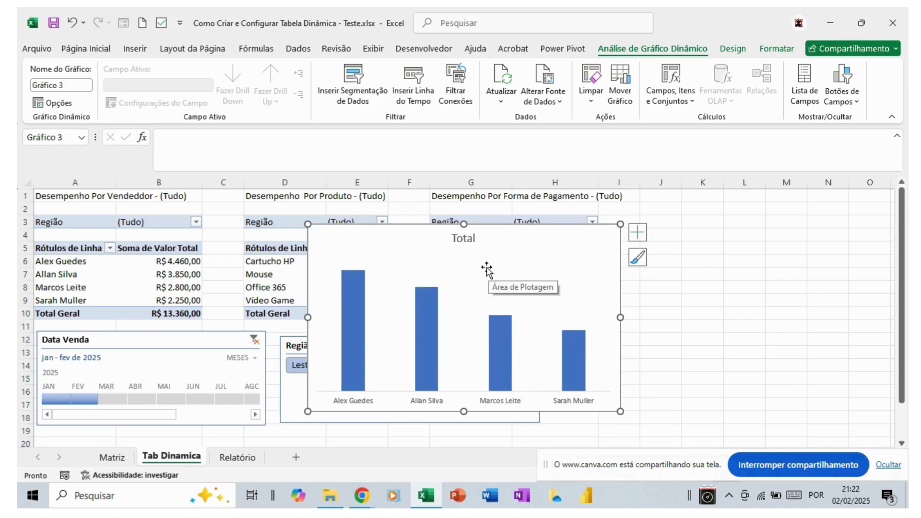
# Step: Link the seller chart's title to cell A1 of Tab Dinamica with the formula ='Tab Dinamica'!$A$1
pyautogui.click(461, 238)
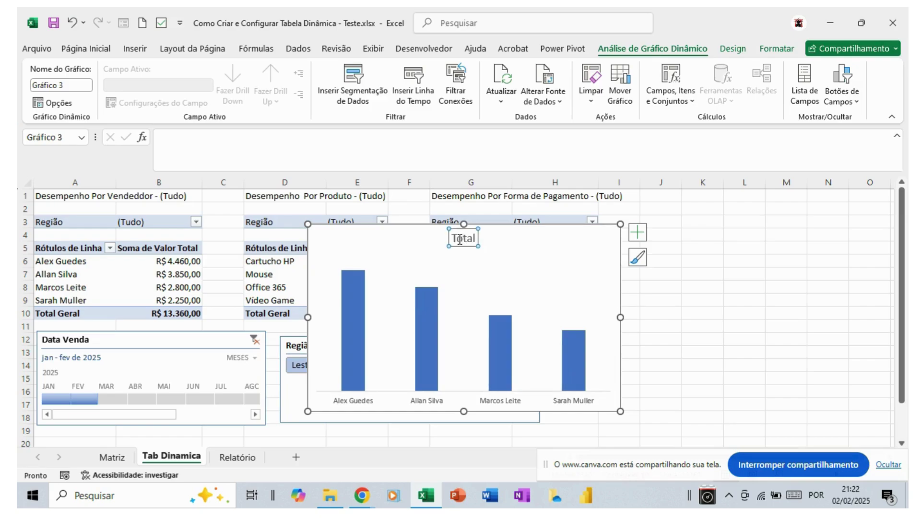
pyautogui.moveTo(451, 238); pyautogui.dragTo(479, 236)
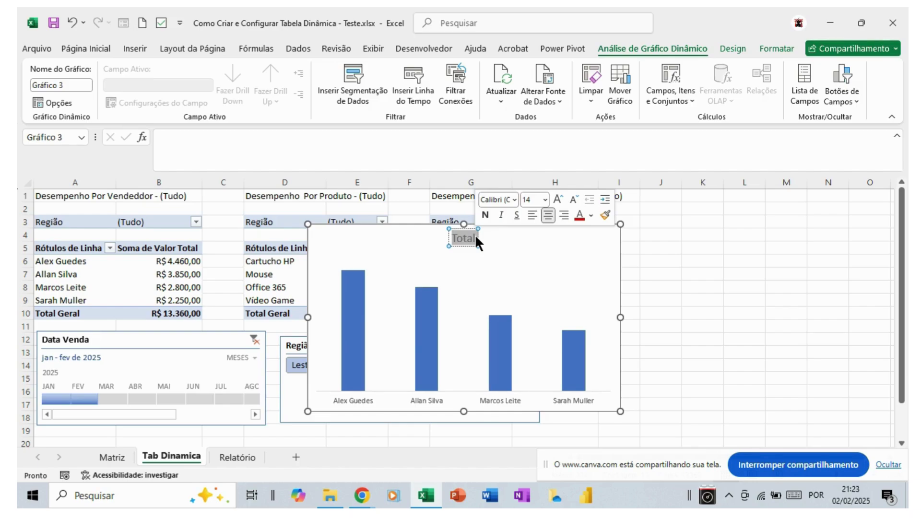
pyautogui.click(173, 136)
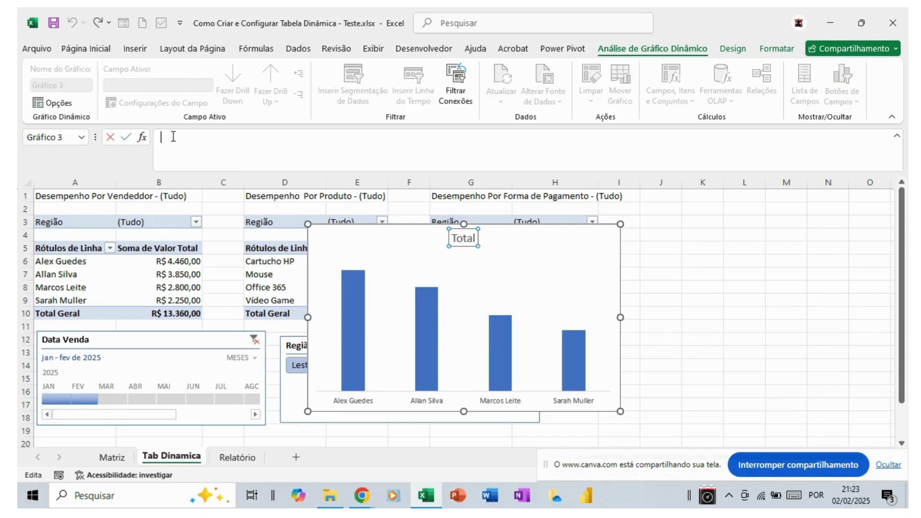
pyautogui.write('=')
pyautogui.click(64, 193)
pyautogui.press('Return')
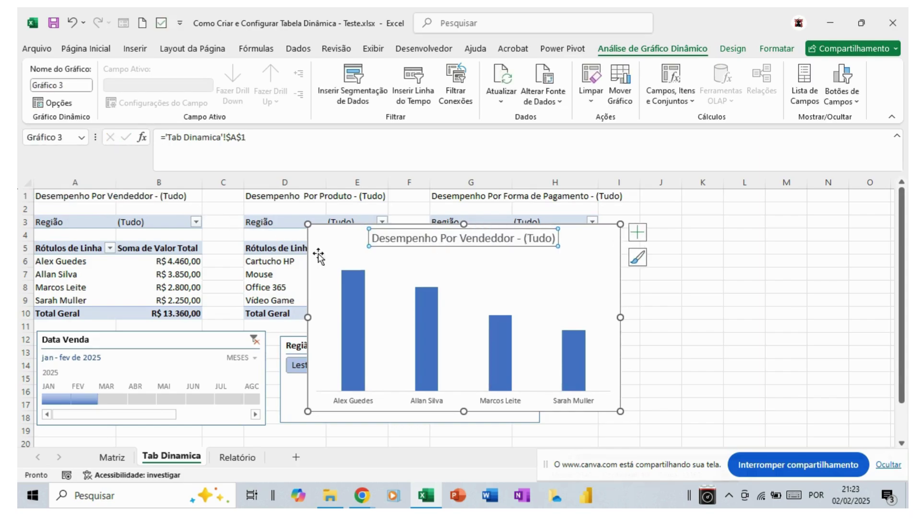
# Step: Change the font of the whole seller chart to Ebrima
pyautogui.click(355, 227)
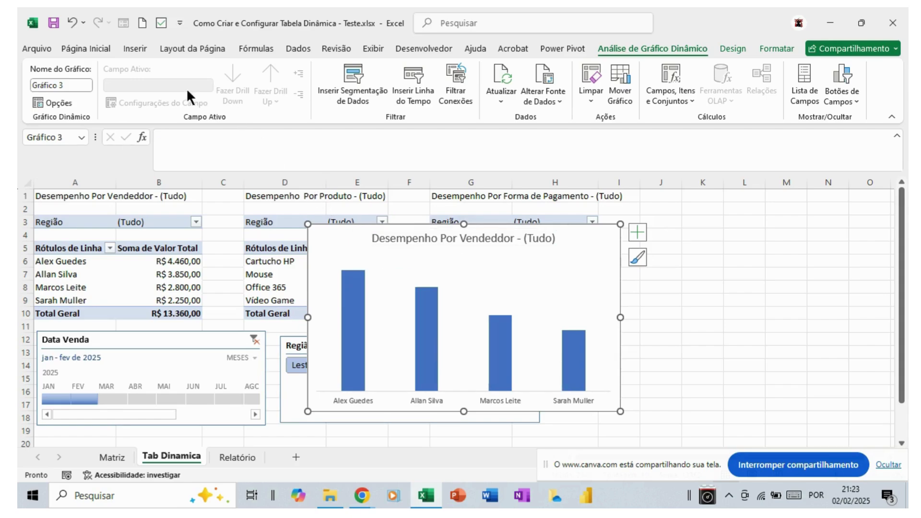
pyautogui.click(105, 46)
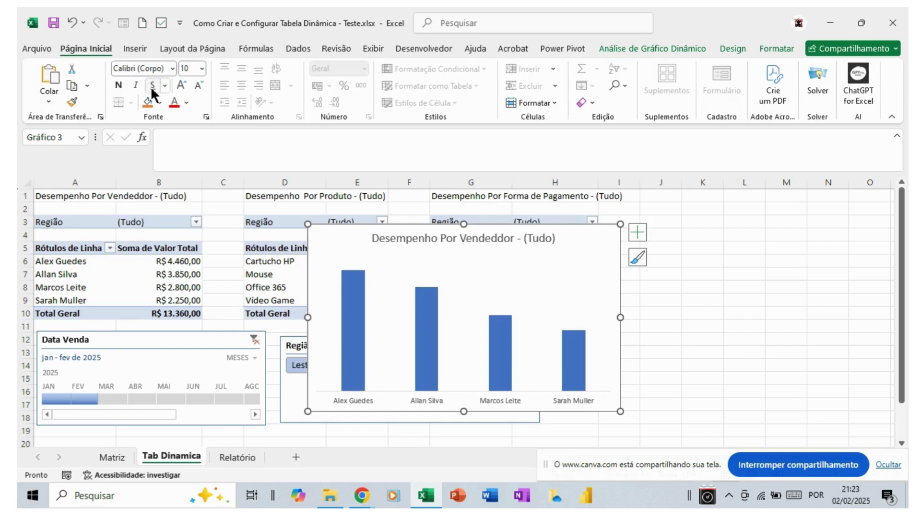
pyautogui.click(171, 68)
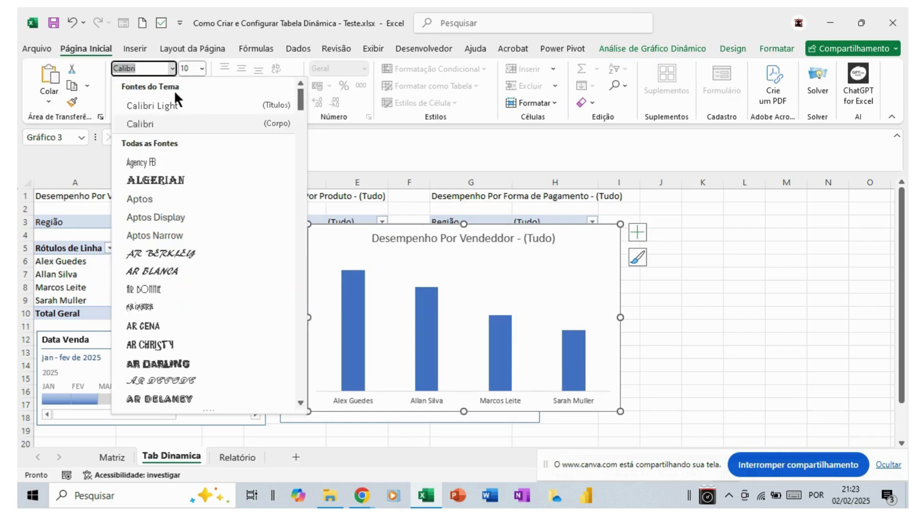
pyautogui.scroll(-1, 169, 203)
pyautogui.scroll(-10, 169, 204)
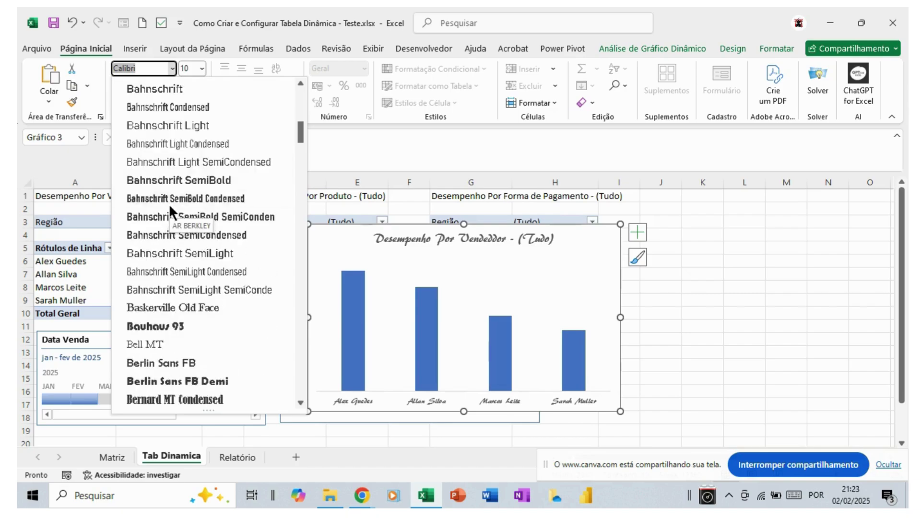
pyautogui.scroll(-15, 166, 203)
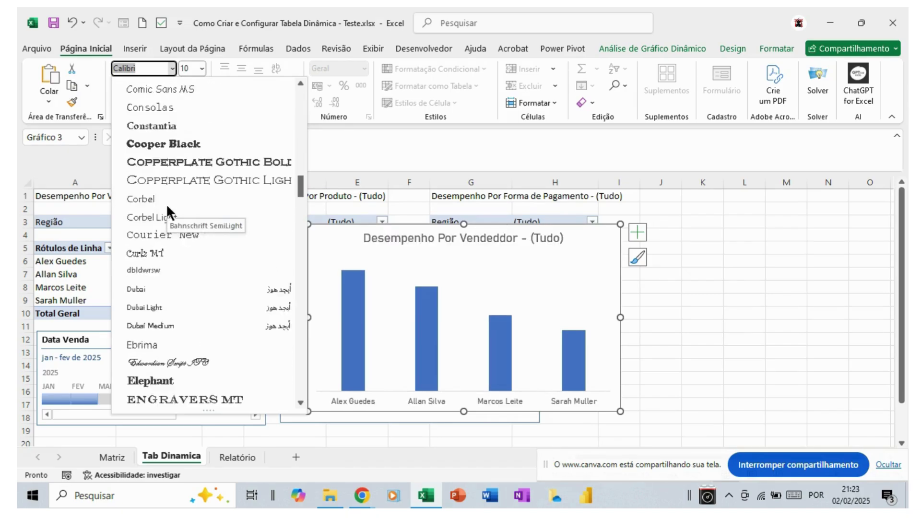
pyautogui.click(152, 234)
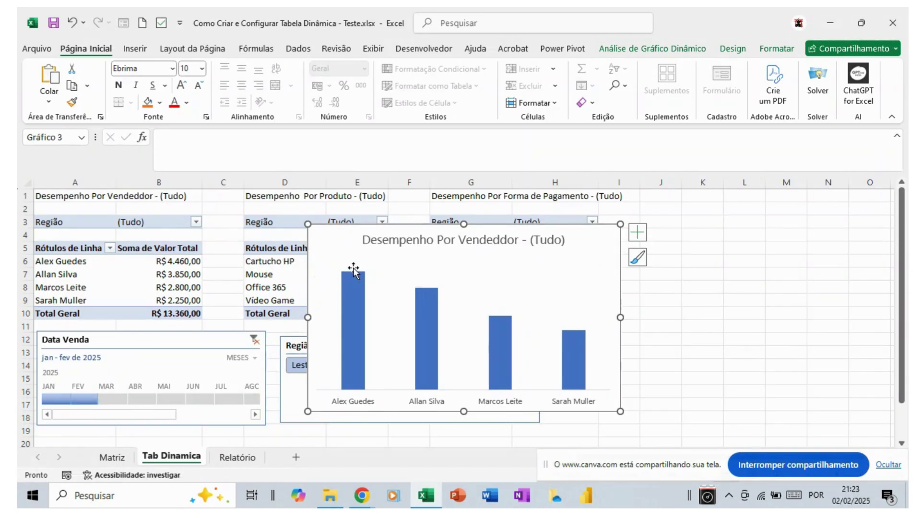
# Step: Add data labels to the seller chart's columns, try the inner positions, and place them at Extremidade Externa
pyautogui.moveTo(355, 280)
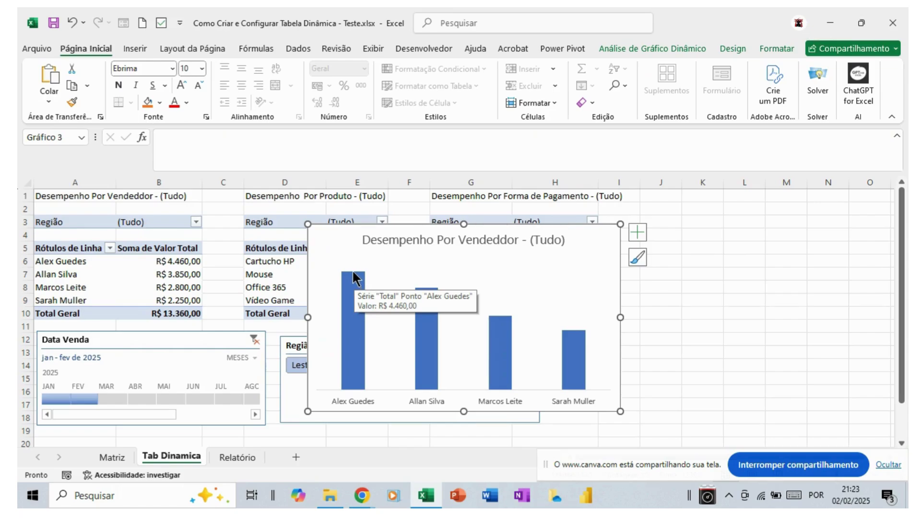
pyautogui.click(352, 270)
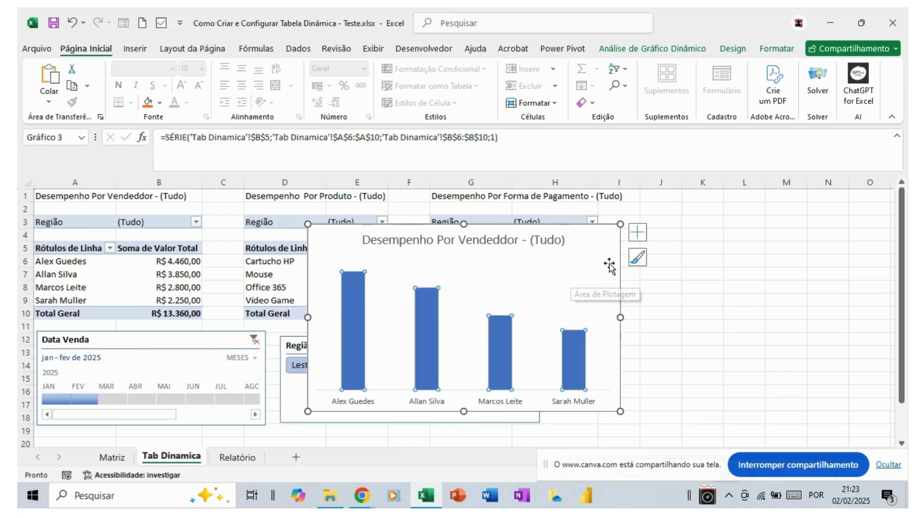
pyautogui.click(639, 234)
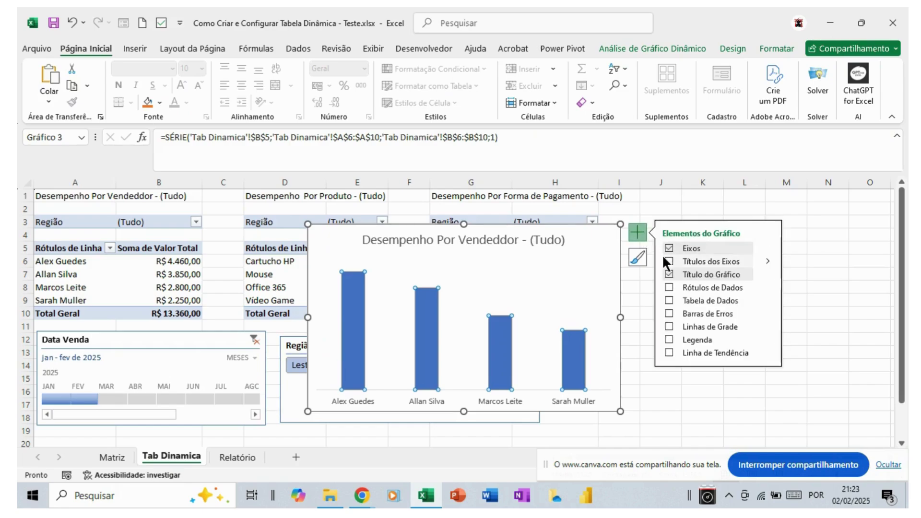
pyautogui.click(668, 286)
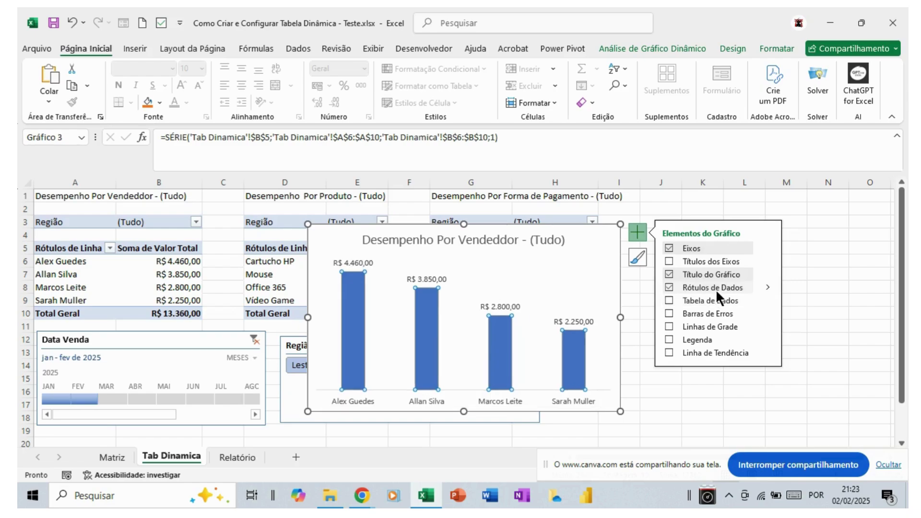
pyautogui.click(767, 286)
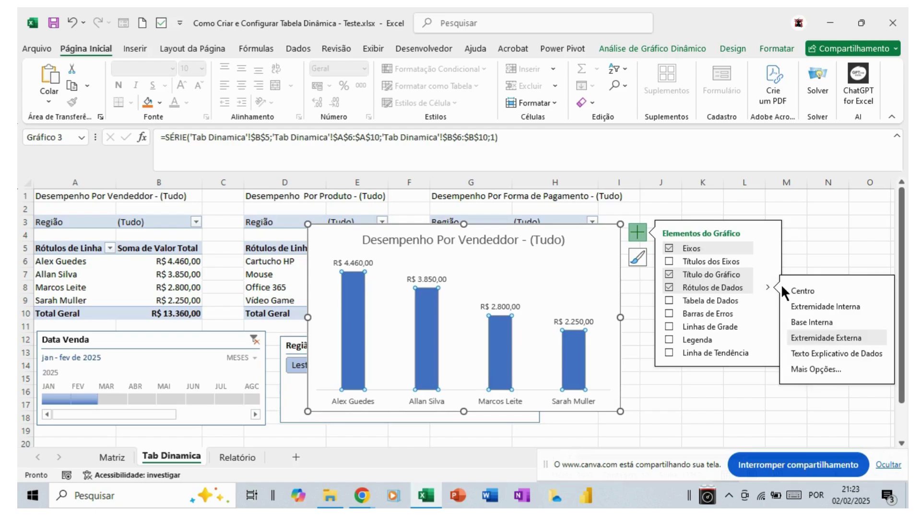
pyautogui.click(793, 288)
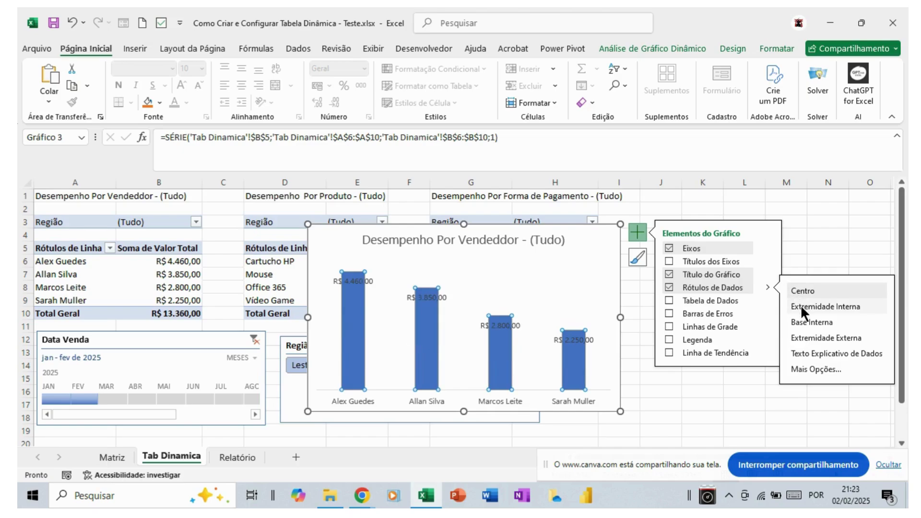
pyautogui.click(800, 304)
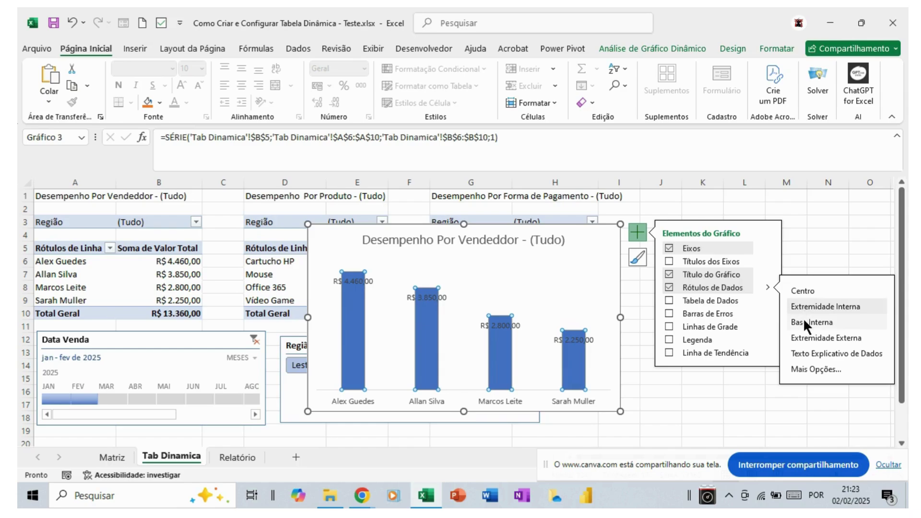
pyautogui.click(803, 318)
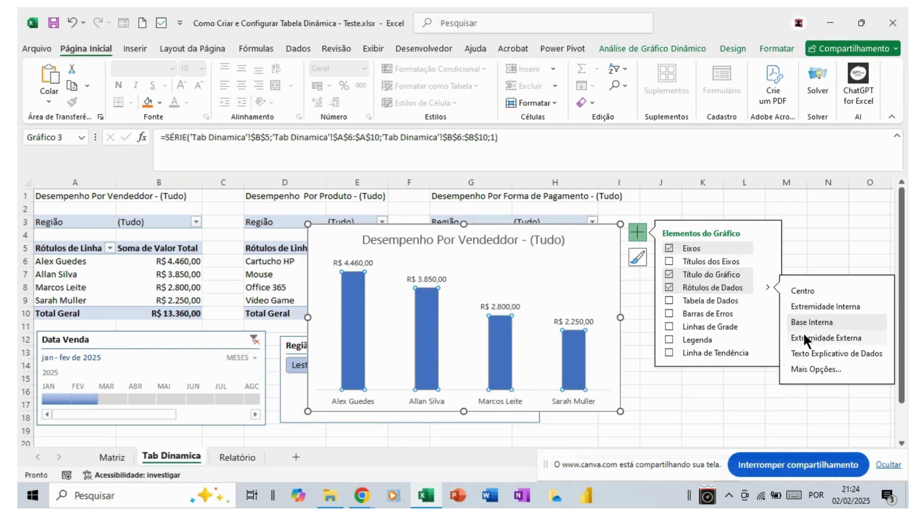
pyautogui.click(803, 332)
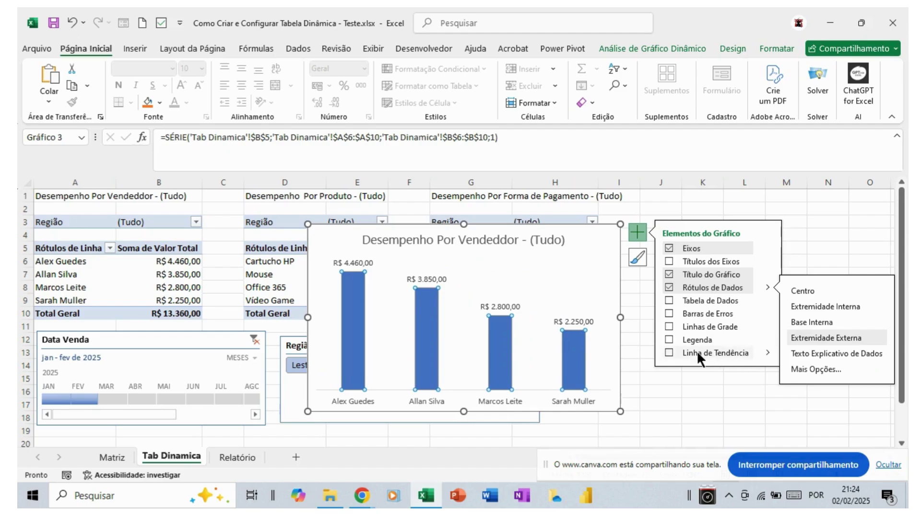
# Step: Format the seller chart's data labels in bold at font size 8
pyautogui.click(584, 326)
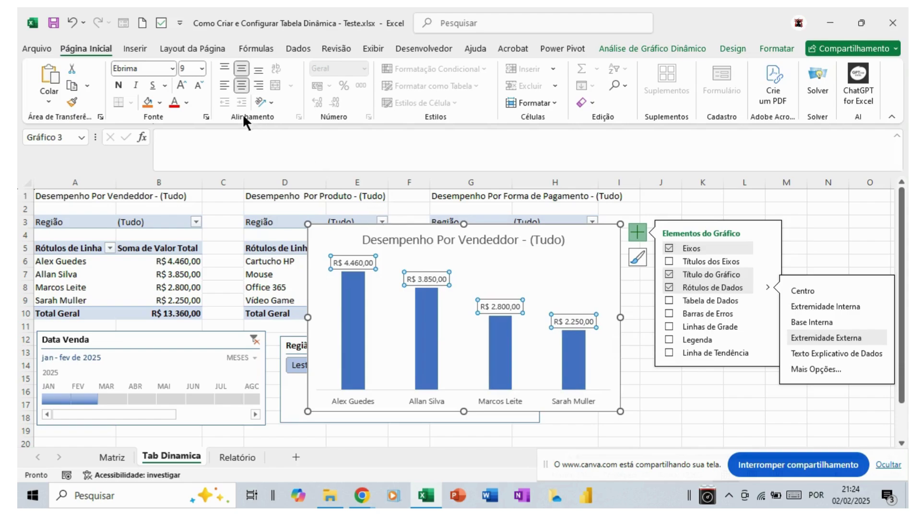
pyautogui.click(202, 68)
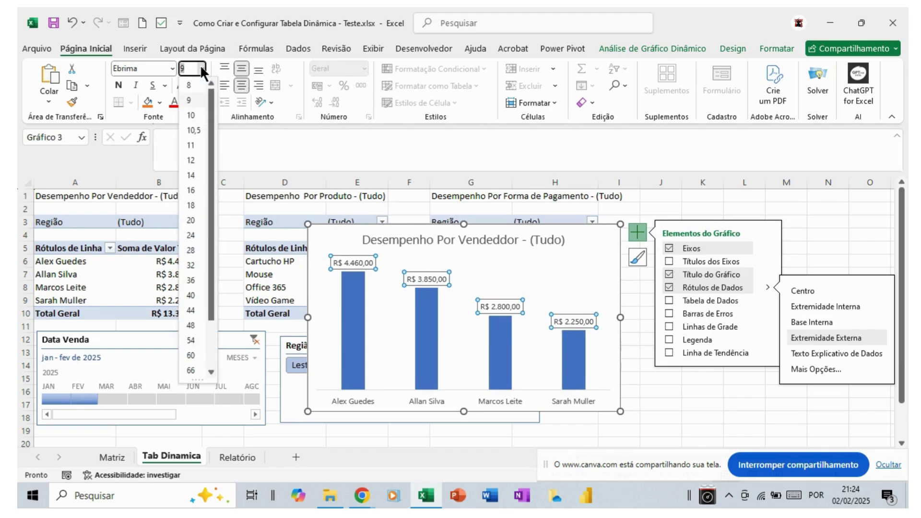
pyautogui.click(195, 81)
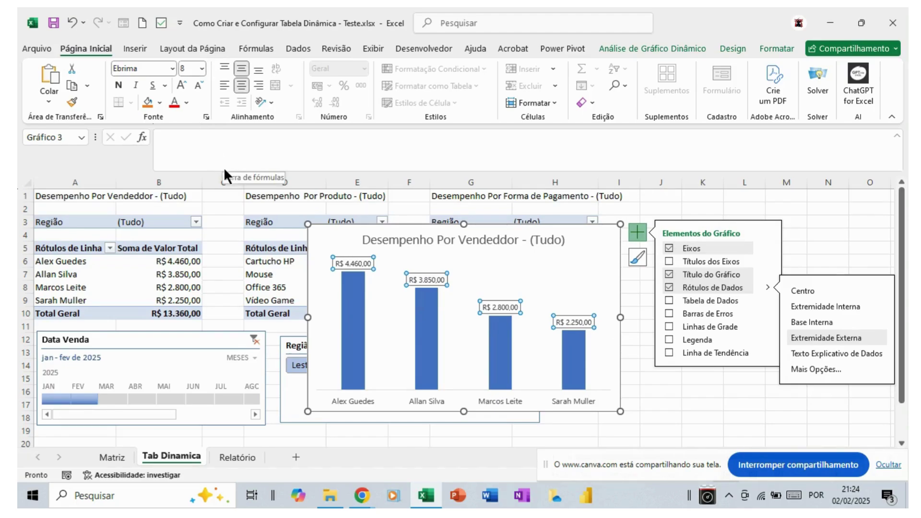
pyautogui.click(187, 102)
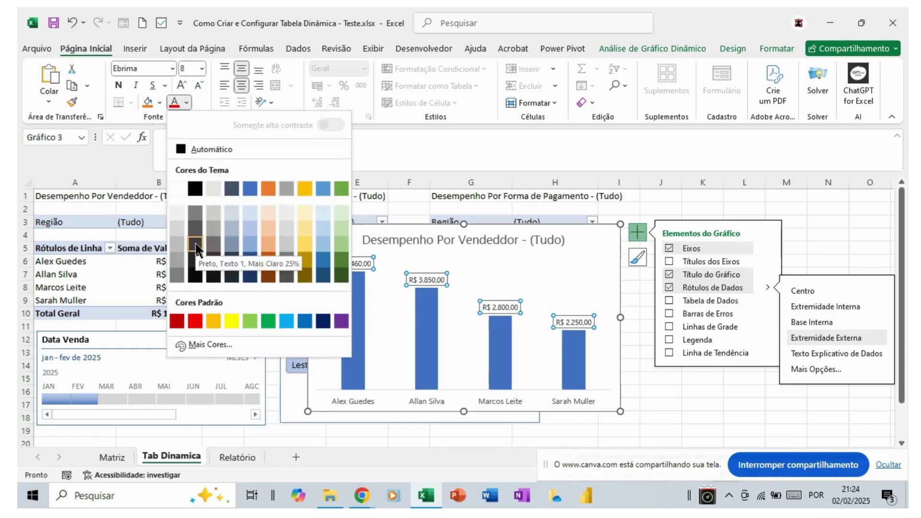
pyautogui.press('Escape')
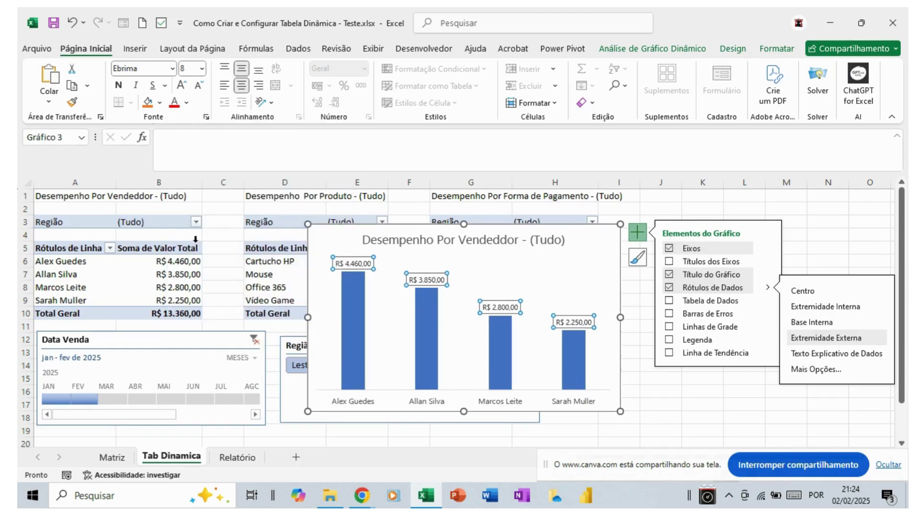
pyautogui.click(118, 87)
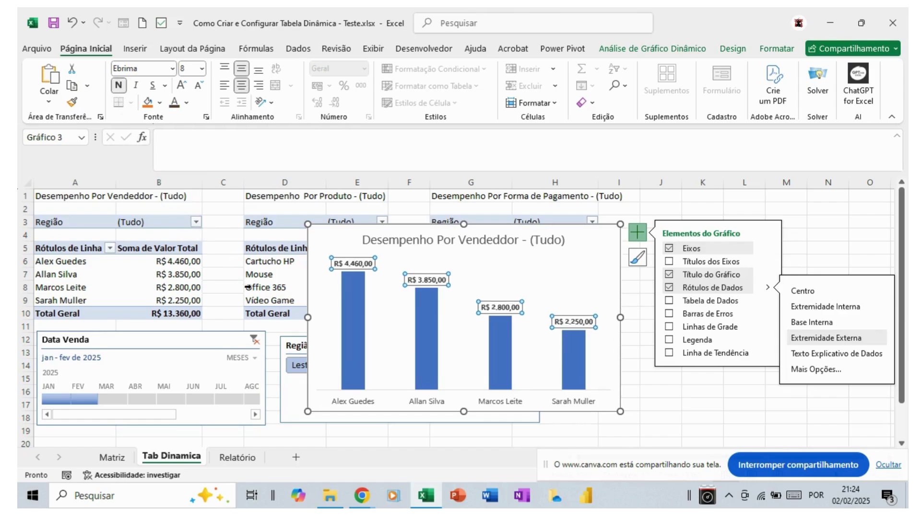
pyautogui.click(638, 234)
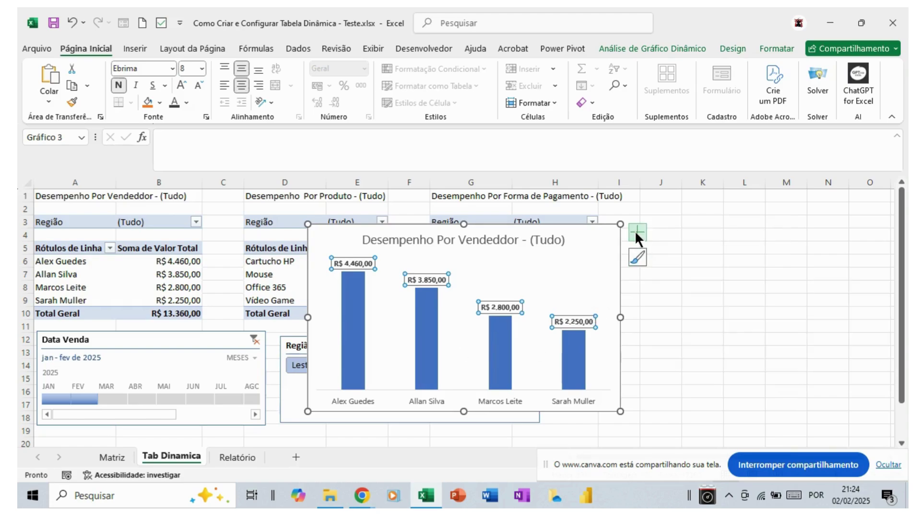
# Step: Move the seller chart from Tab Dinamica to the Relatório sheet, placing it at cell A11 below the timeline
pyautogui.click(478, 226)
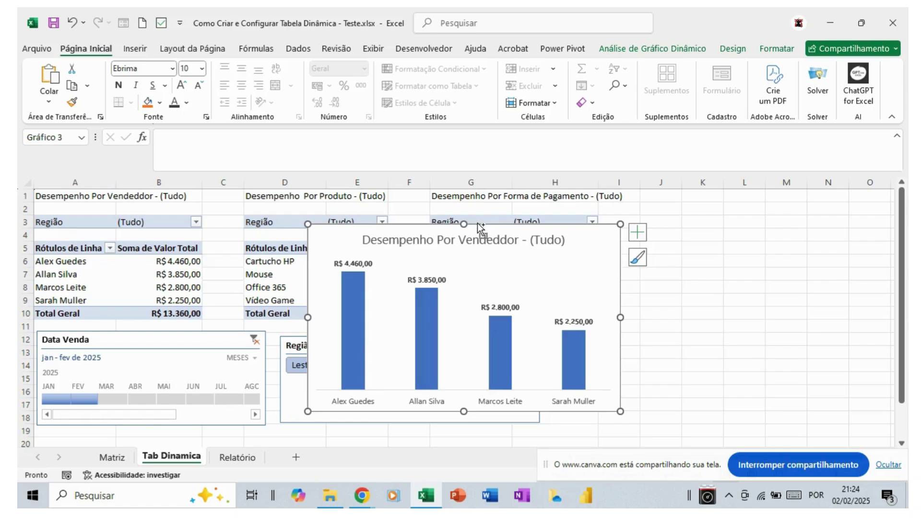
pyautogui.press('Delete')
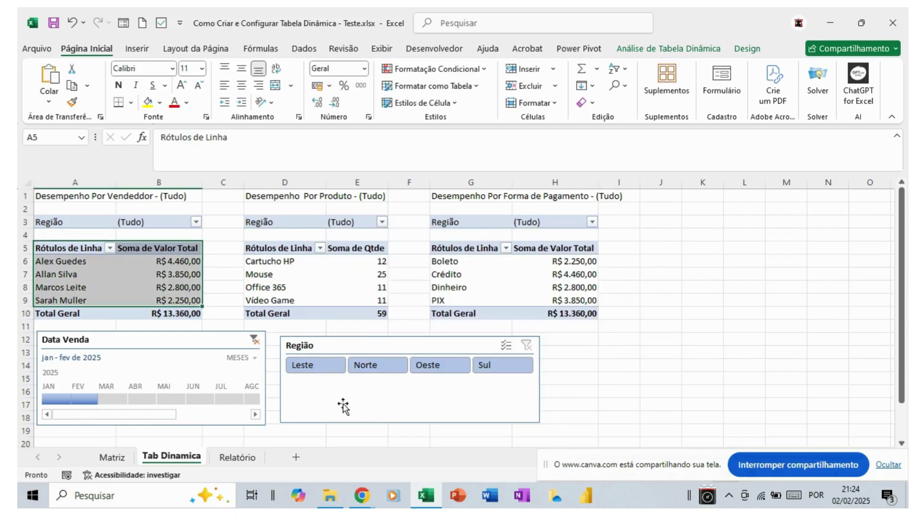
pyautogui.click(232, 457)
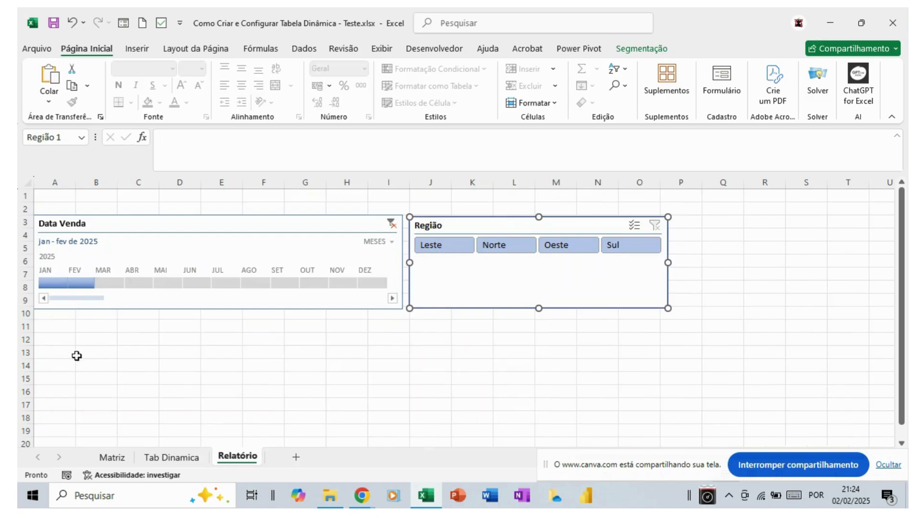
pyautogui.click(57, 327)
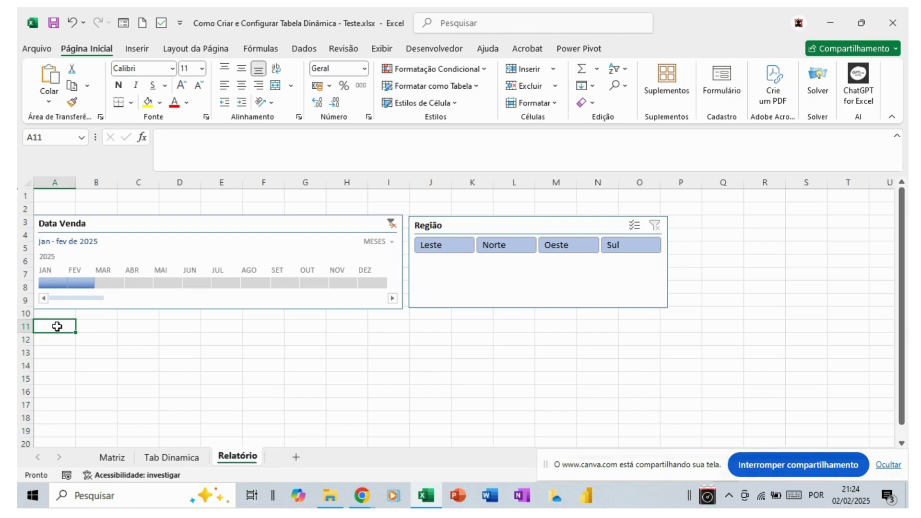
pyautogui.hotkey('ctrl', 'v')
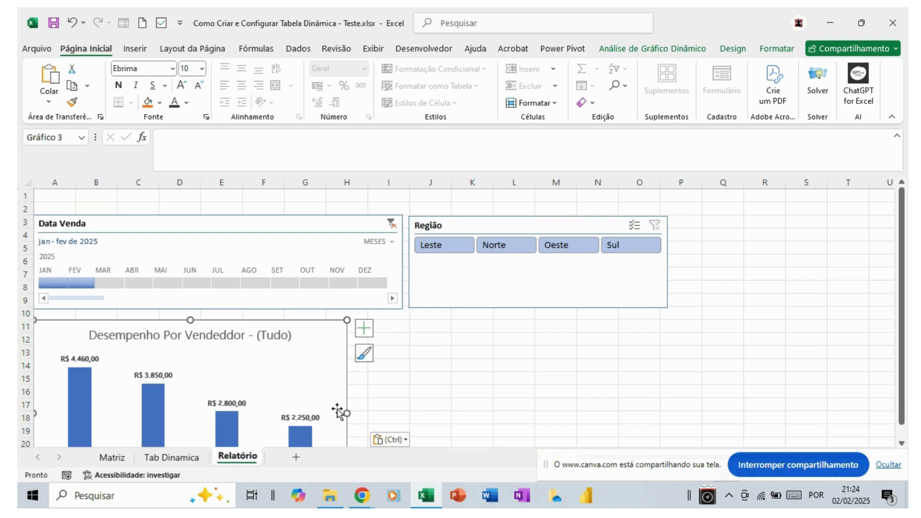
# Step: Shrink the seller chart on Relatório so it spans about columns A to F and rows 11 to 22
pyautogui.moveTo(346, 413); pyautogui.dragTo(285, 403)
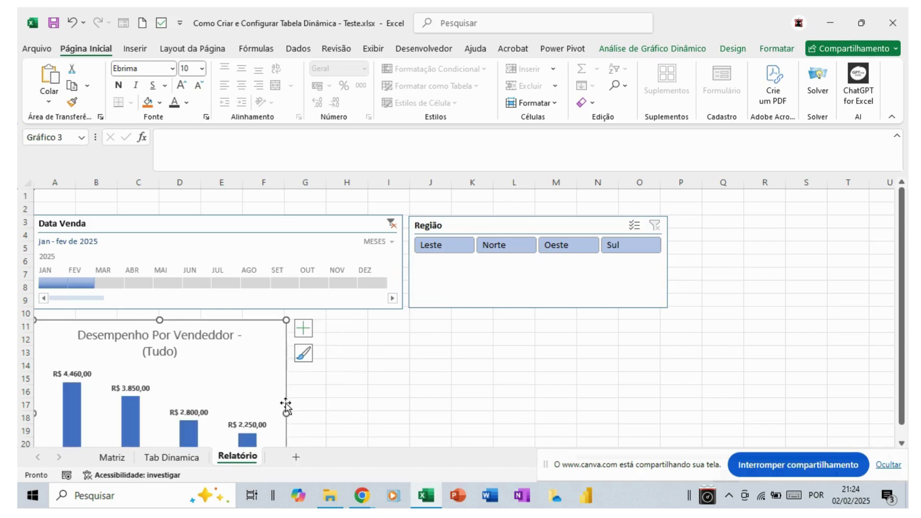
pyautogui.scroll(-2, 299, 401)
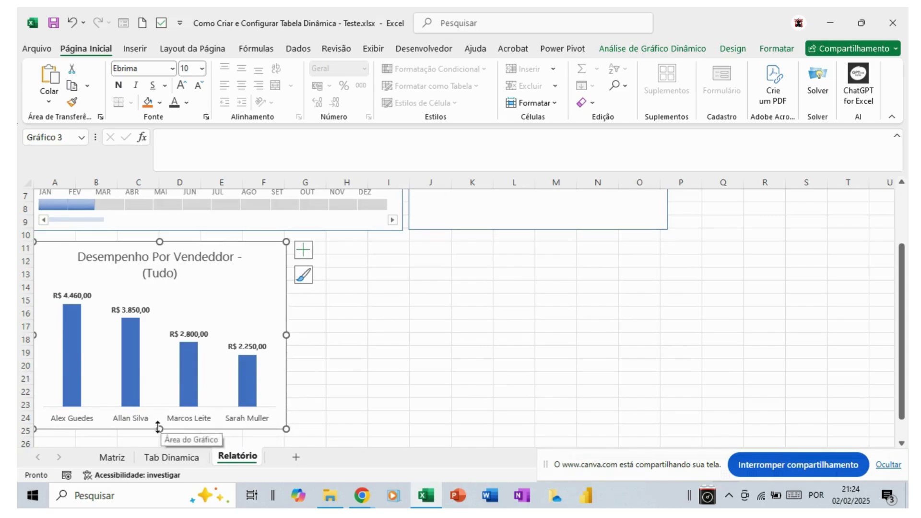
pyautogui.moveTo(160, 429); pyautogui.dragTo(163, 397)
pyautogui.scroll(2, 321, 396)
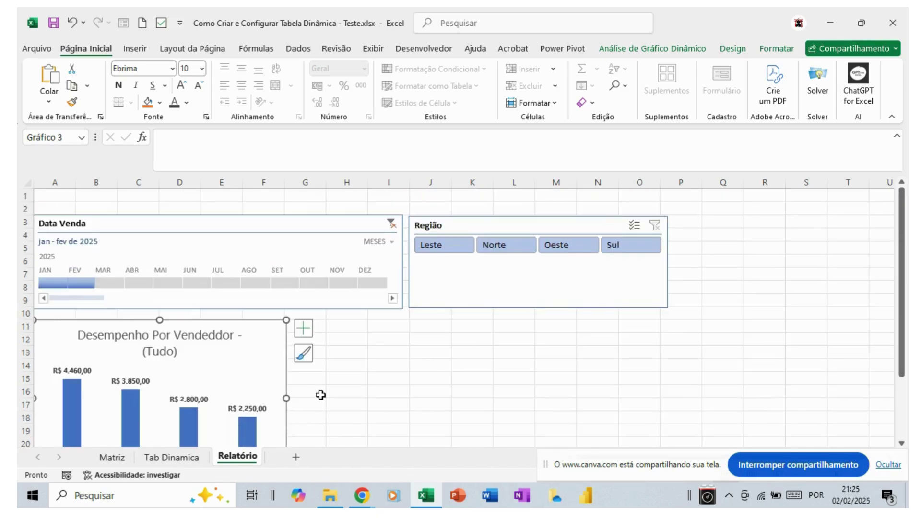
pyautogui.scroll(-2, 315, 394)
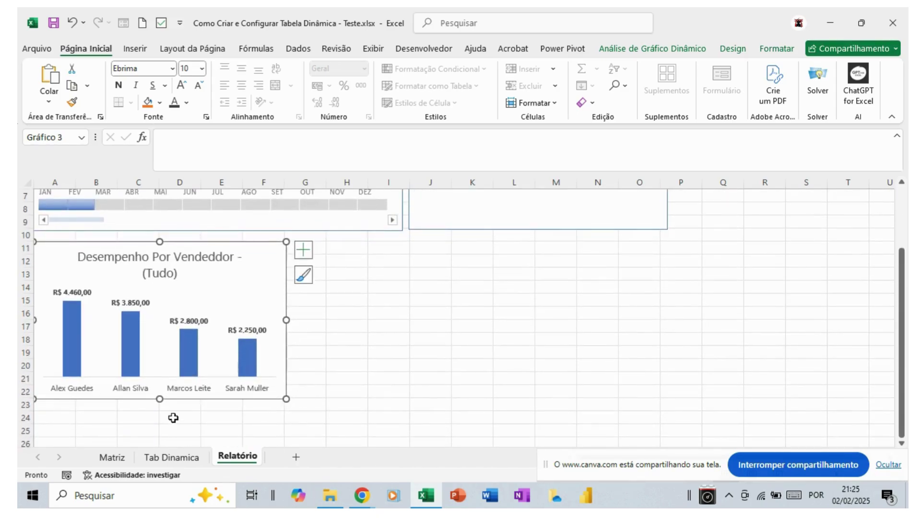
# Step: Reduce the seller chart's height on Relatório so it ends at about row 19
pyautogui.moveTo(160, 401); pyautogui.dragTo(165, 363)
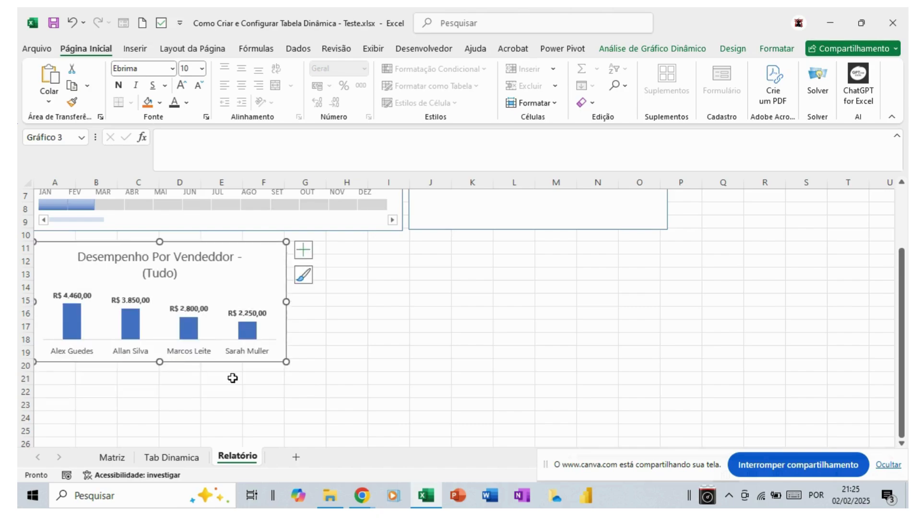
pyautogui.scroll(2, 232, 379)
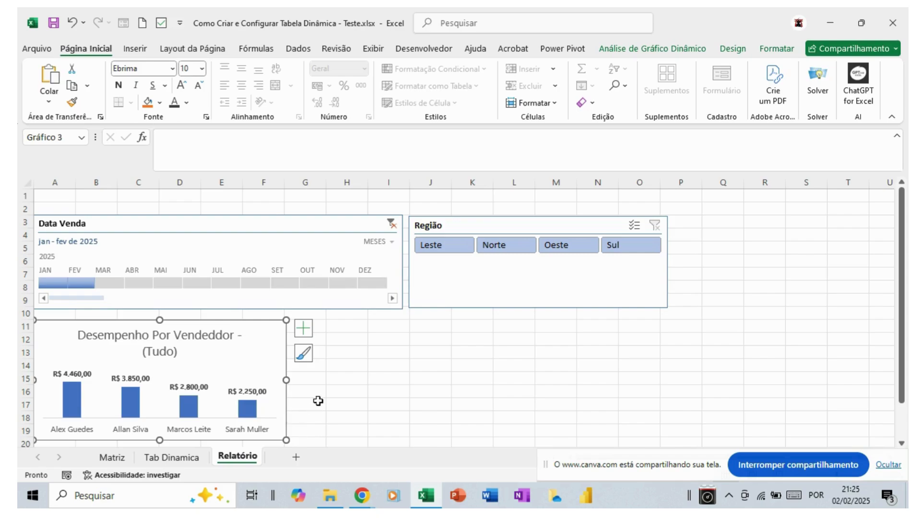
# Step: Insert a Pizza pivot chart from the product pivot table, range D5:E9, on the Tab Dinamica sheet
pyautogui.click(185, 455)
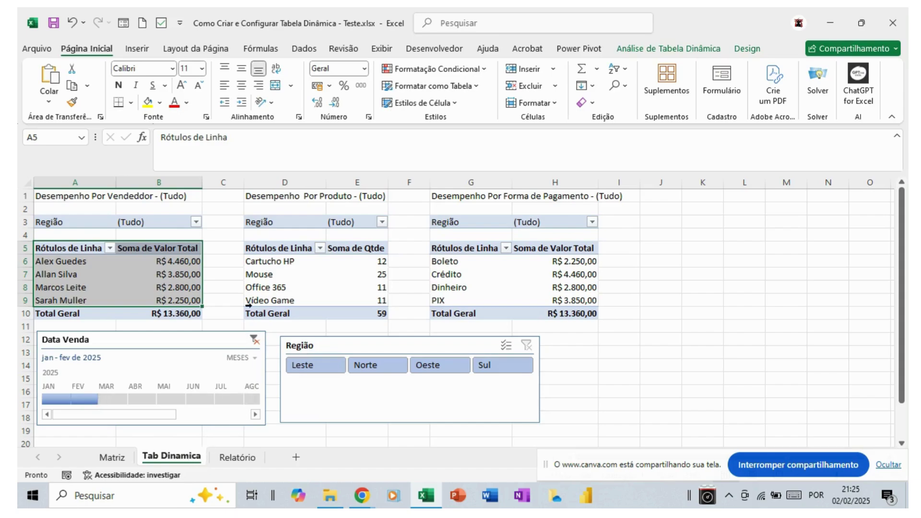
pyautogui.moveTo(265, 251); pyautogui.dragTo(350, 301)
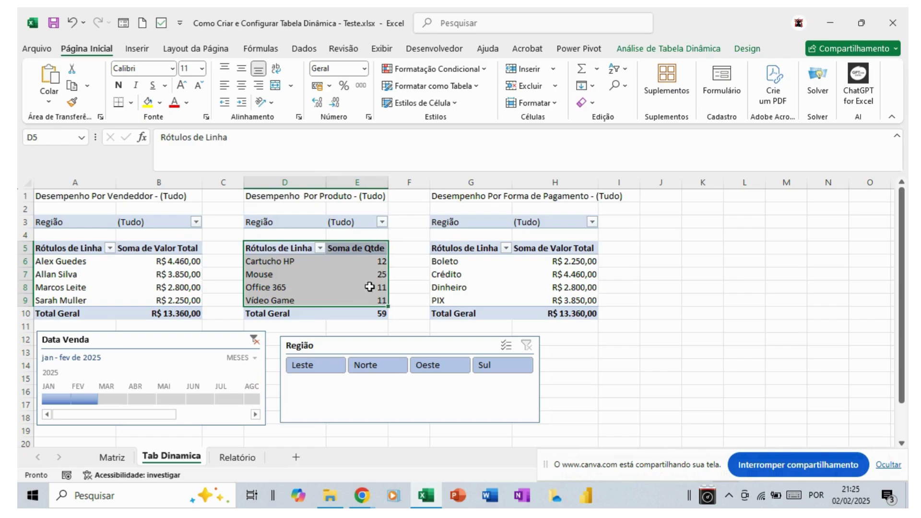
pyautogui.click(663, 48)
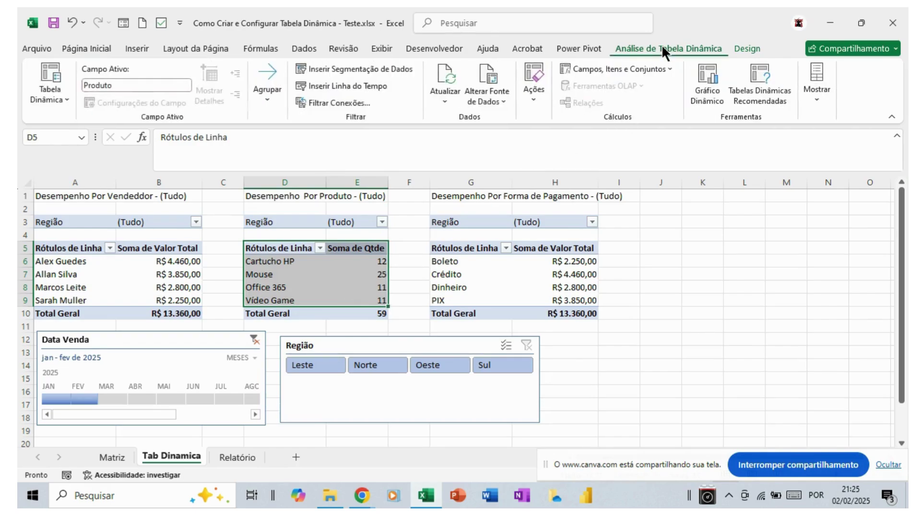
pyautogui.click(699, 79)
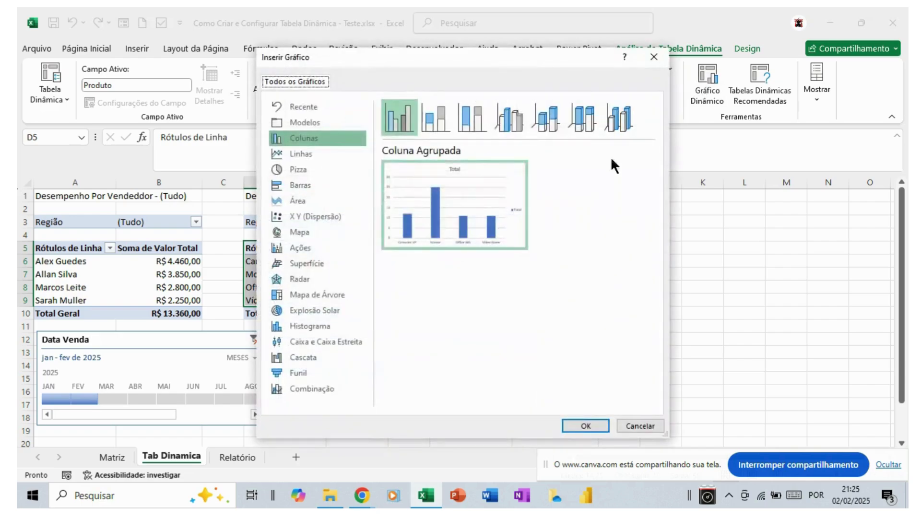
pyautogui.click(297, 169)
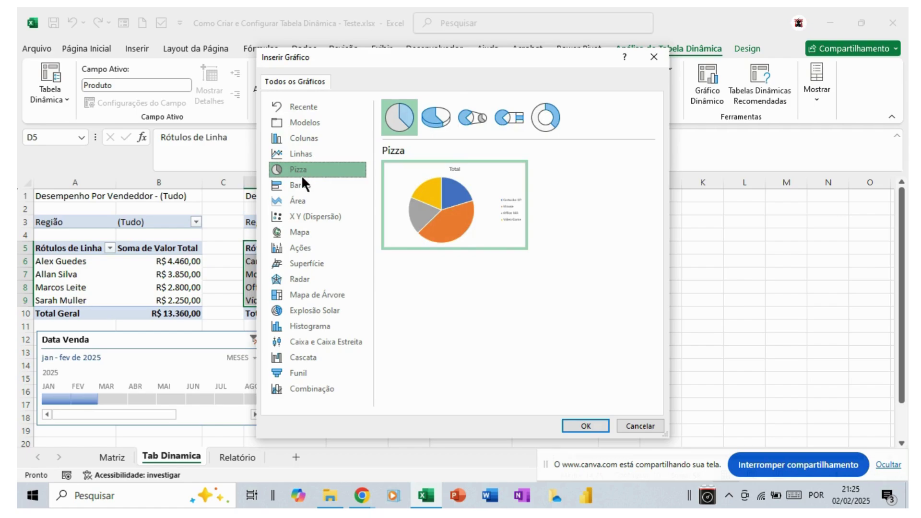
pyautogui.moveTo(401, 214)
pyautogui.click(580, 421)
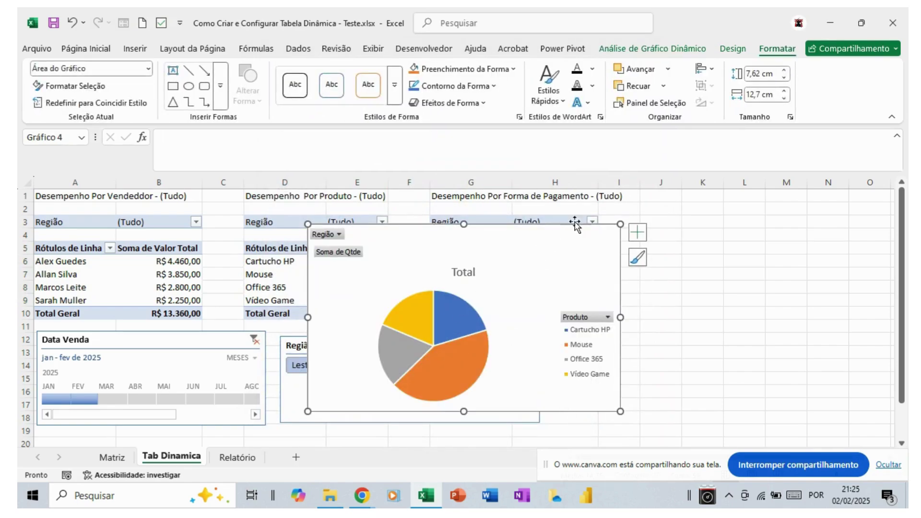
# Step: Hide all field buttons on the product pie chart and delete its legend
pyautogui.click(652, 47)
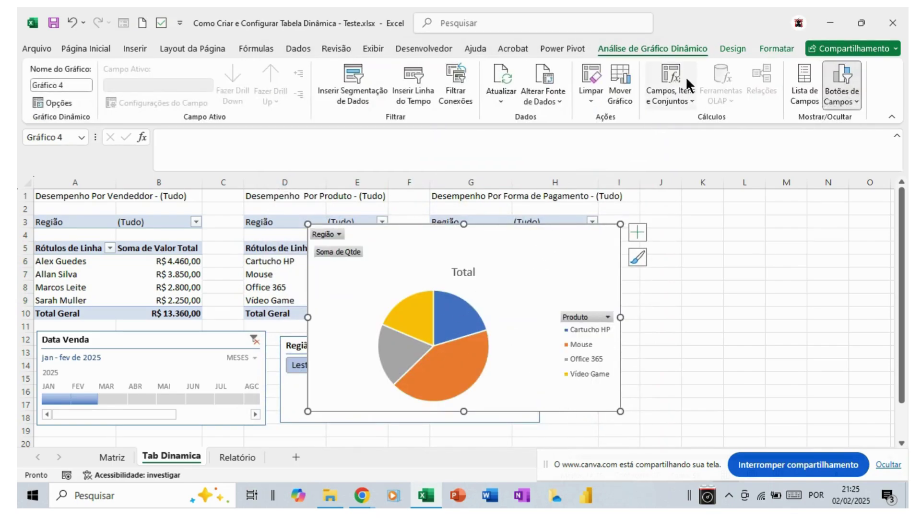
pyautogui.click(832, 95)
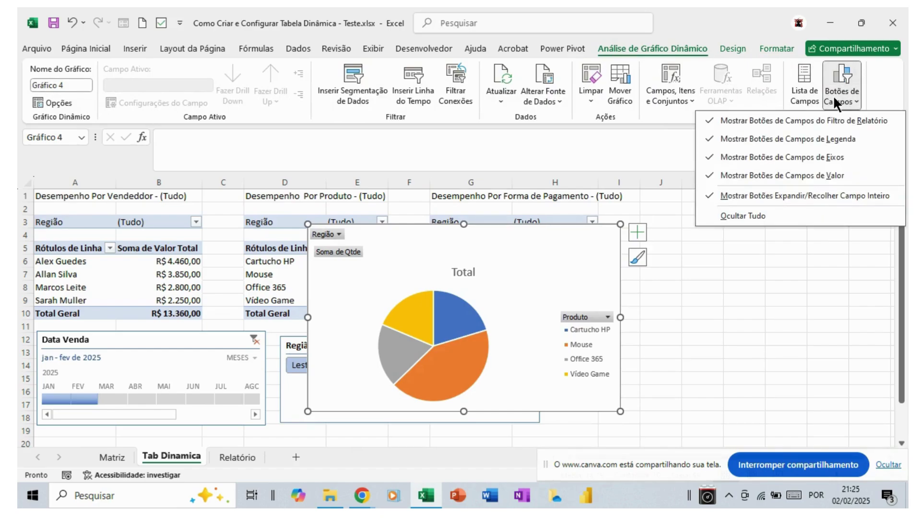
pyautogui.click(740, 215)
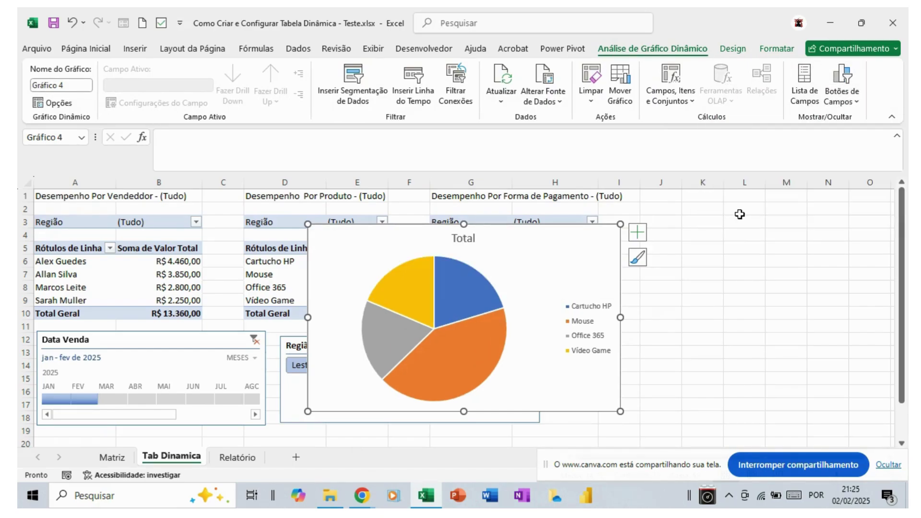
pyautogui.click(594, 304)
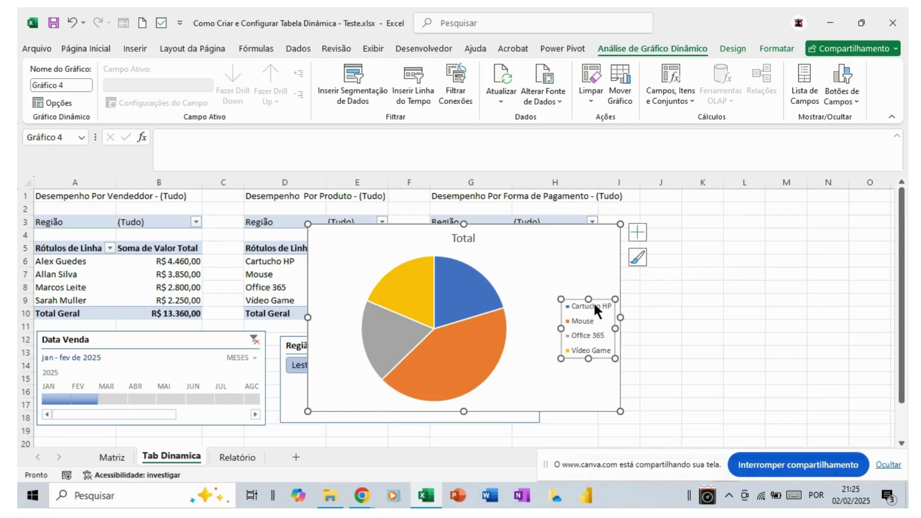
pyautogui.press('Delete')
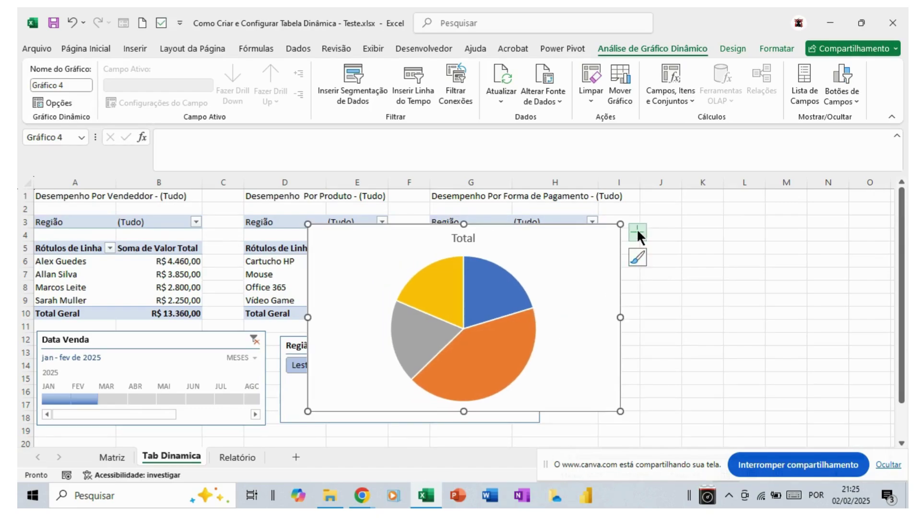
# Step: Add Texto Explicativo de Dados labels to the product pie chart, showing category name and value instead of percentage
pyautogui.click(637, 232)
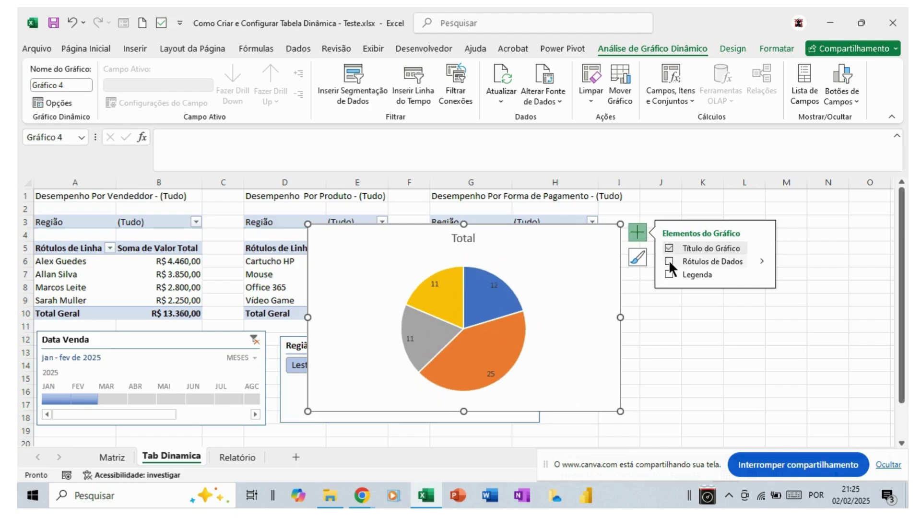
pyautogui.click(761, 259)
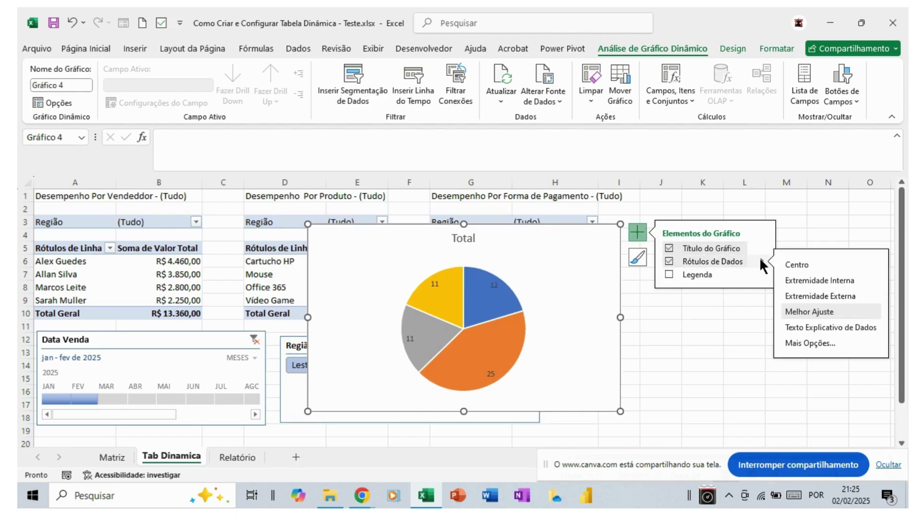
pyautogui.click(790, 294)
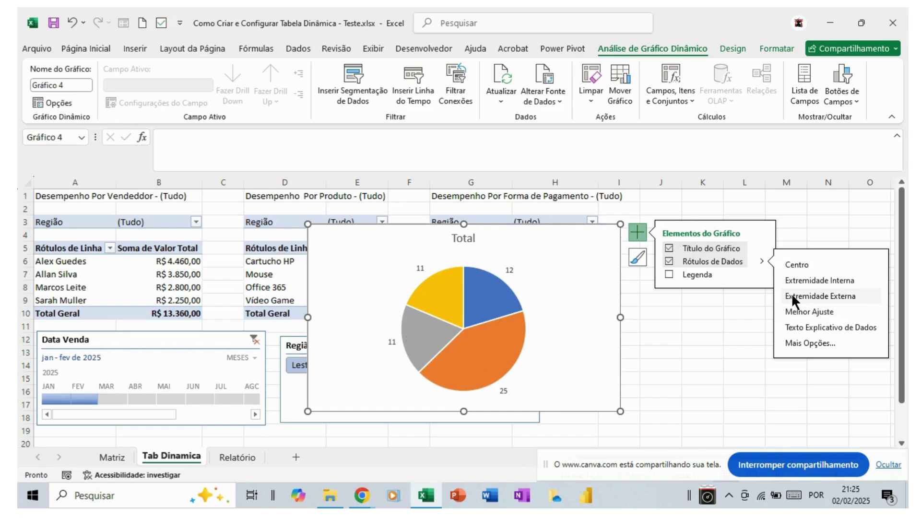
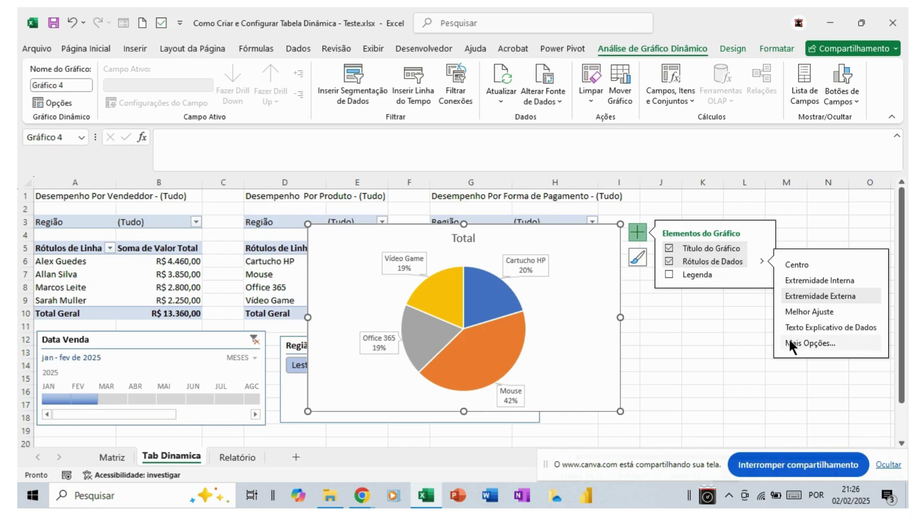
pyautogui.click(790, 343)
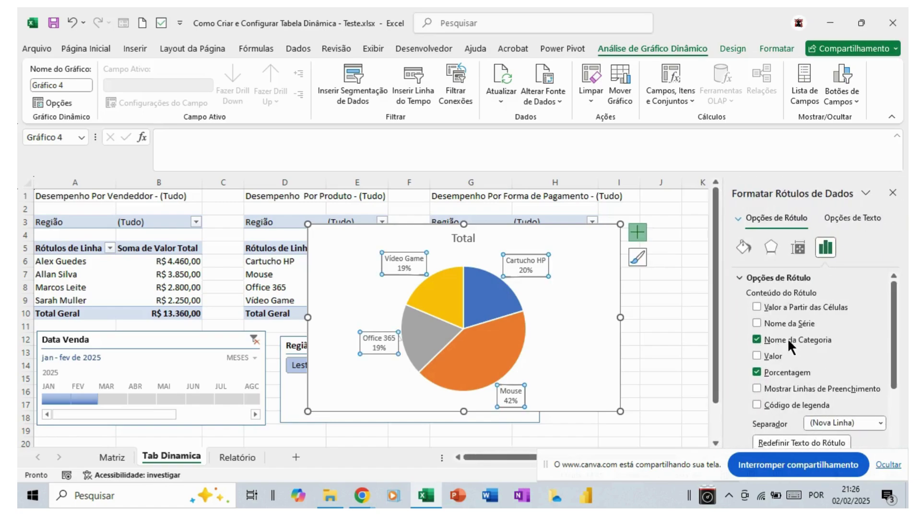
pyautogui.click(757, 372)
pyautogui.click(756, 355)
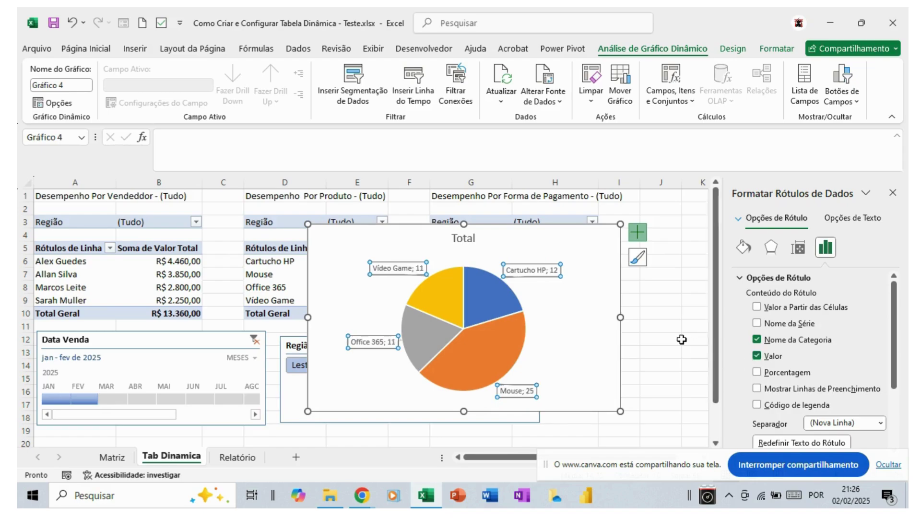
pyautogui.click(888, 193)
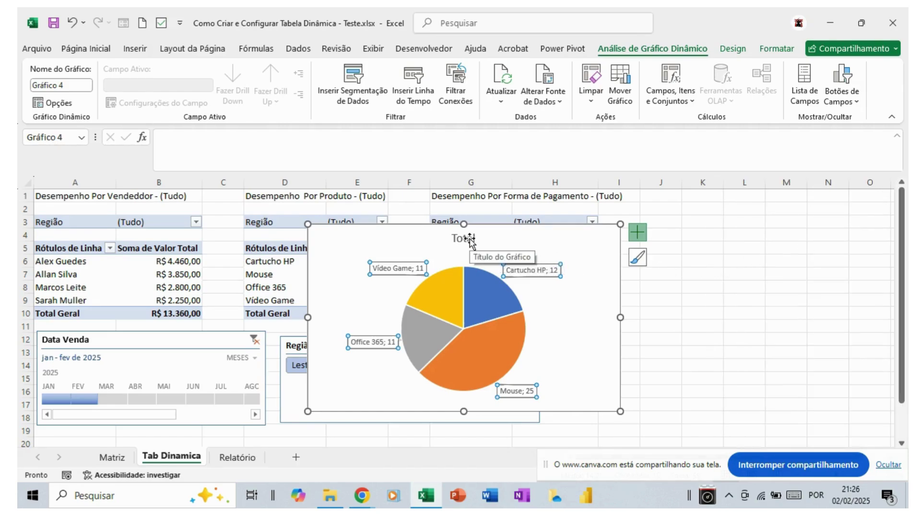
# Step: Set the font of the whole product pie chart to Ebrima
pyautogui.click(428, 229)
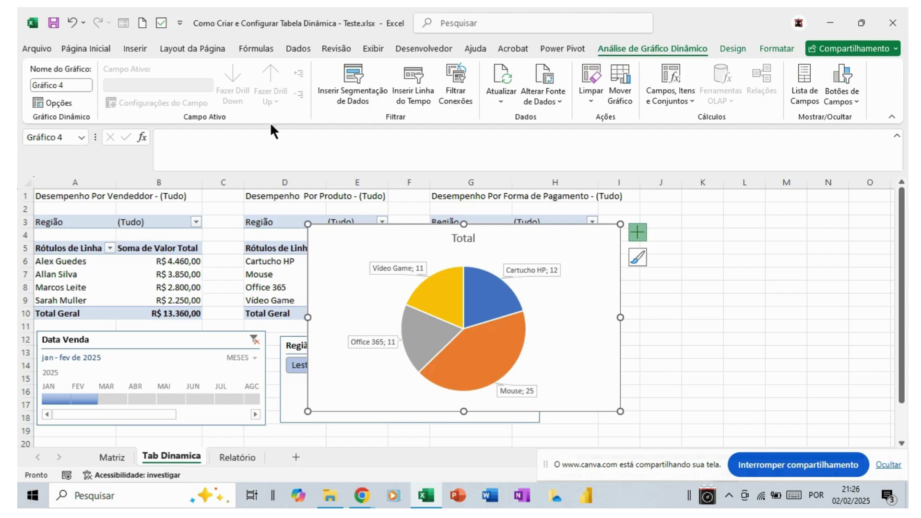
pyautogui.click(96, 46)
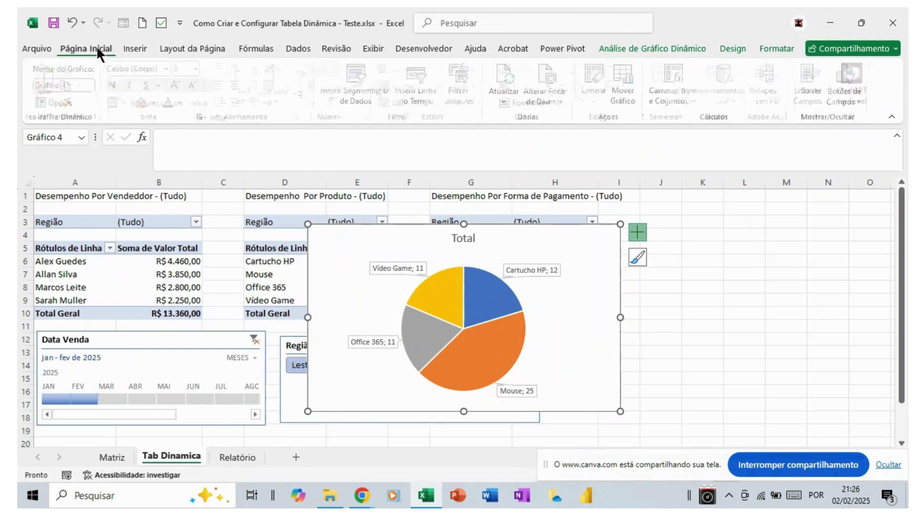
pyautogui.click(171, 68)
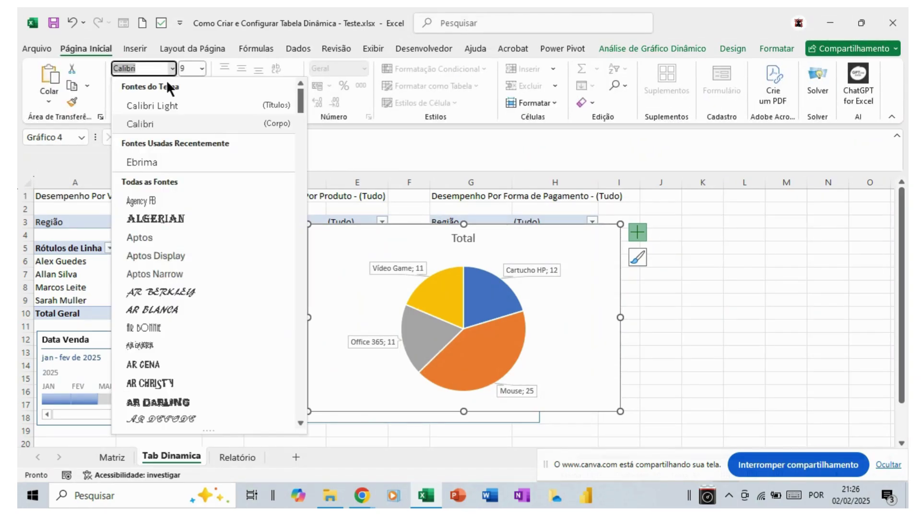
pyautogui.click(147, 156)
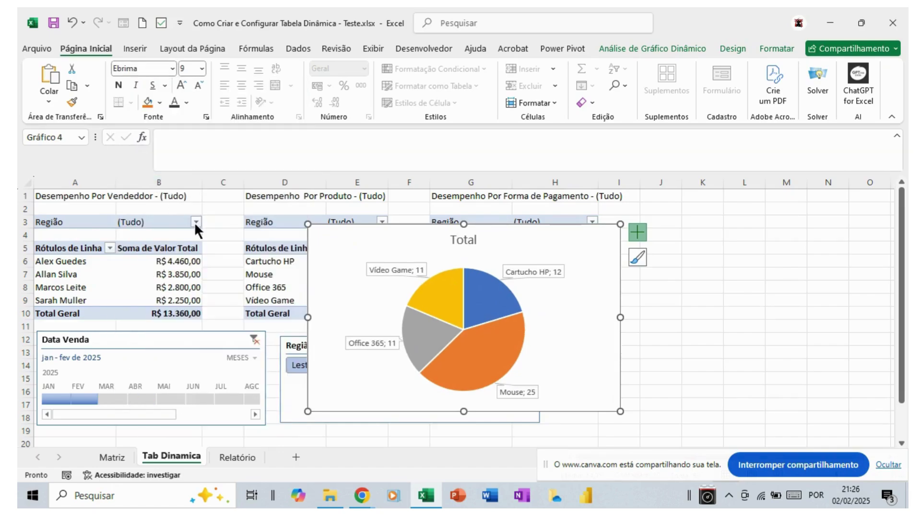
# Step: Link the product pie chart's title to cell D1 of Tab Dinamica with the formula ='Tab Dinamica'!$D$1
pyautogui.click(451, 243)
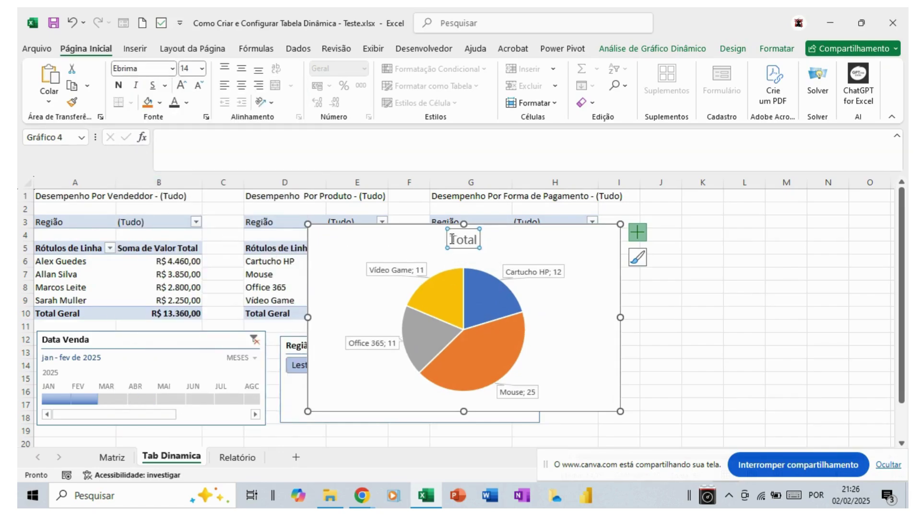
pyautogui.moveTo(451, 240); pyautogui.dragTo(480, 241)
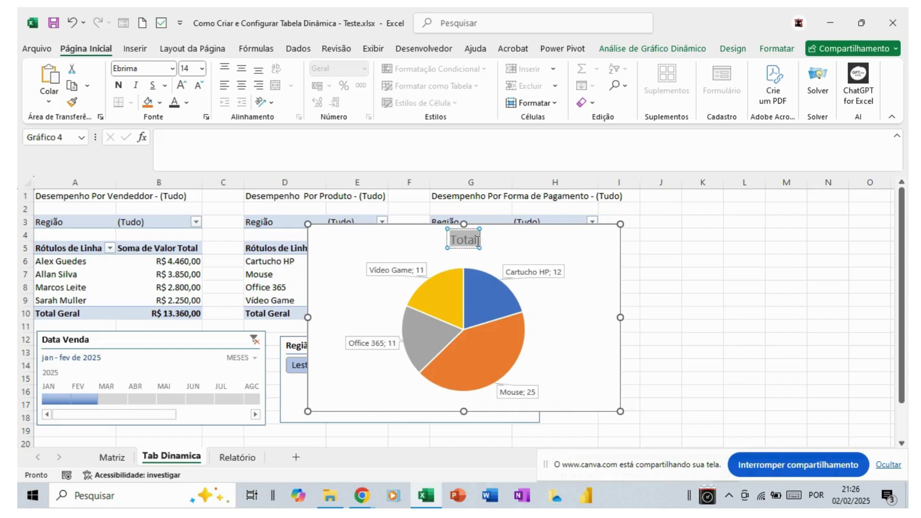
pyautogui.click(182, 137)
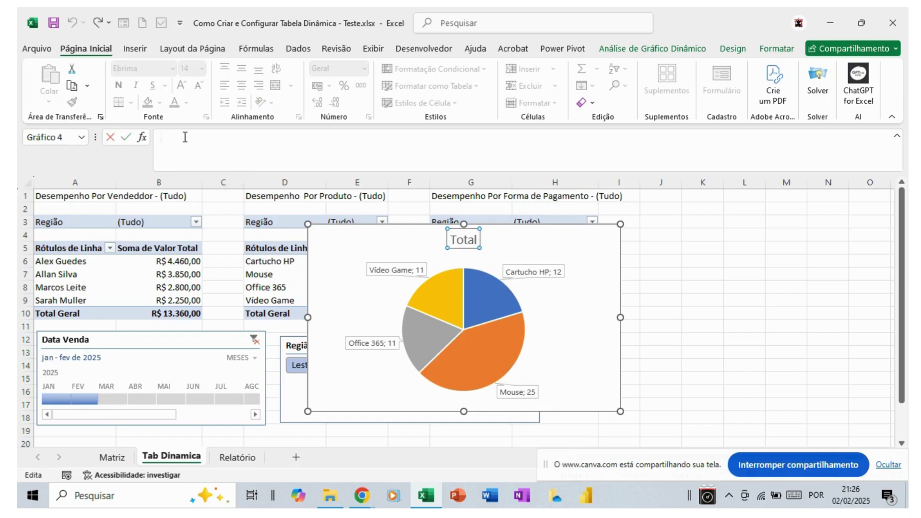
pyautogui.write('=')
pyautogui.click(248, 197)
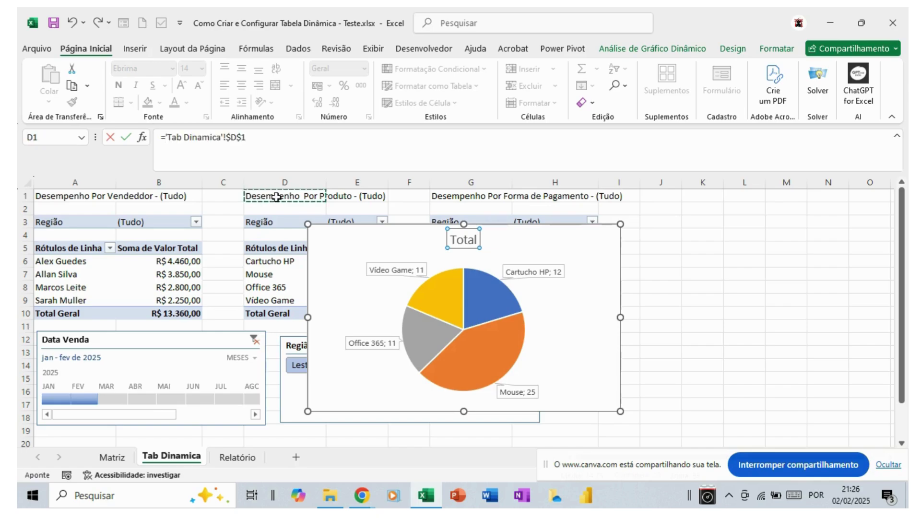
pyautogui.press('Return')
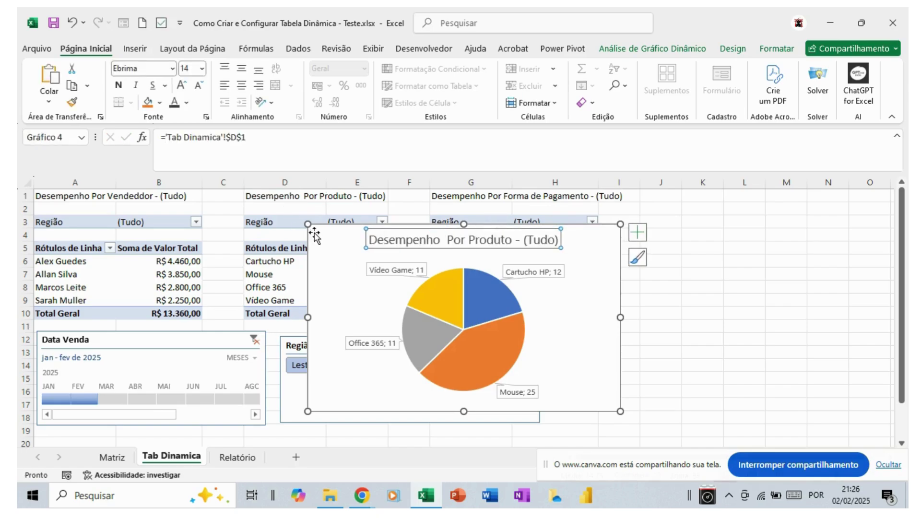
# Step: Move the product pie chart from Tab Dinamica to the Relatório sheet, placing it at cell H11
pyautogui.click(334, 230)
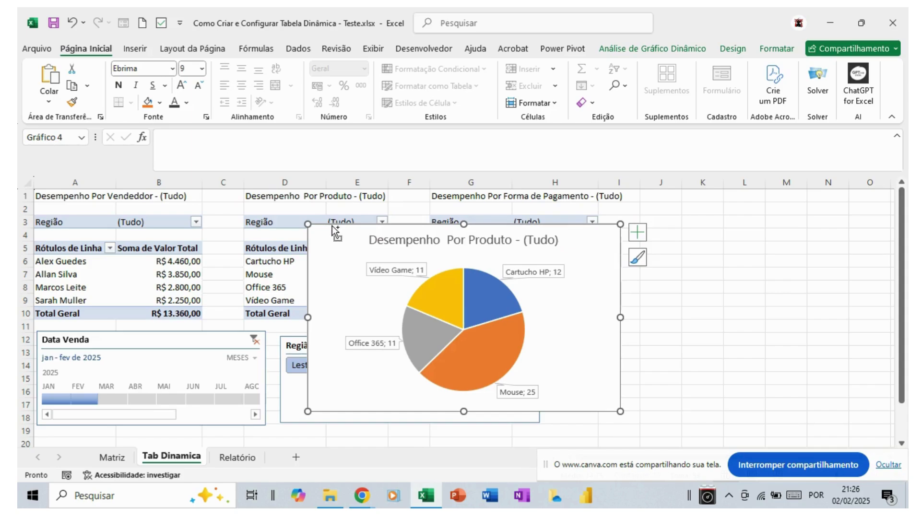
pyautogui.hotkey('ctrl', 'x')
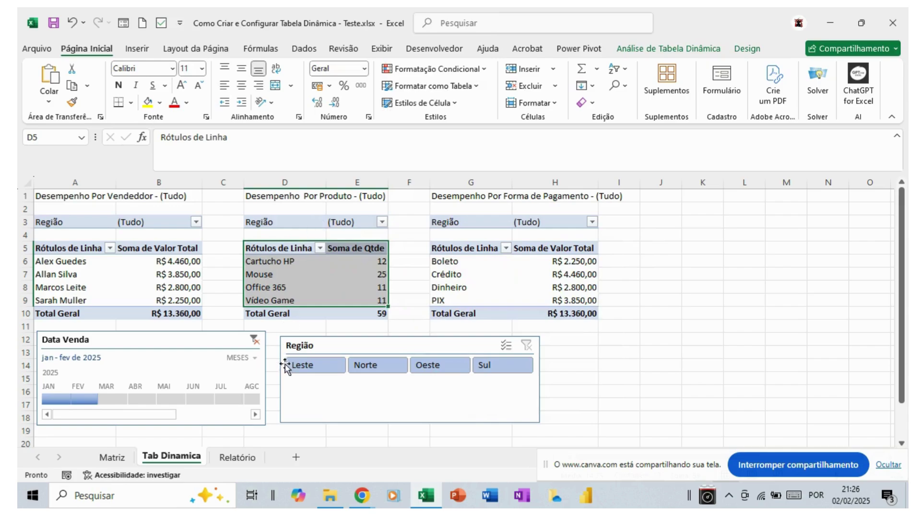
pyautogui.click(240, 456)
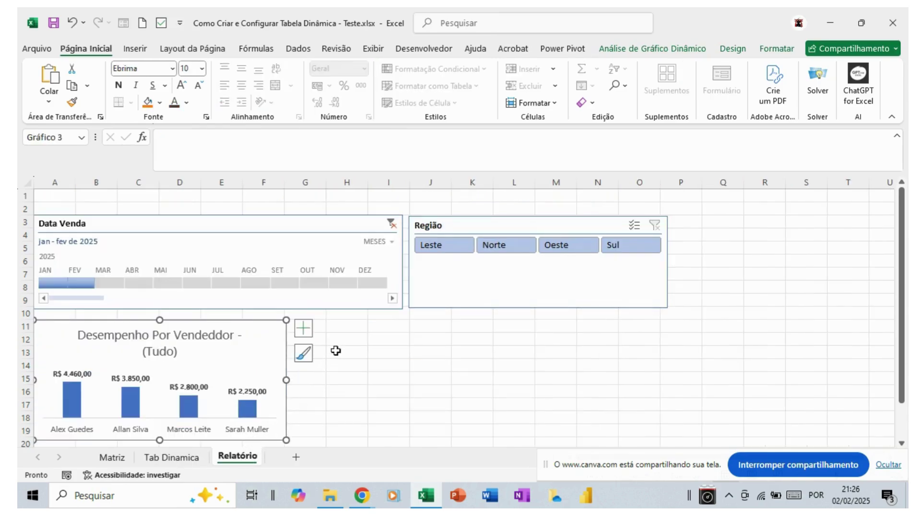
pyautogui.click(333, 327)
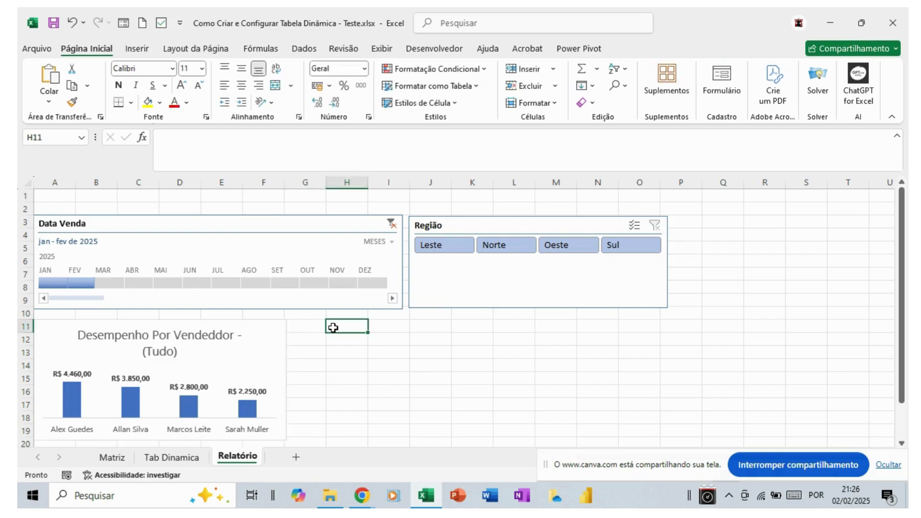
pyautogui.hotkey('ctrl', 'v')
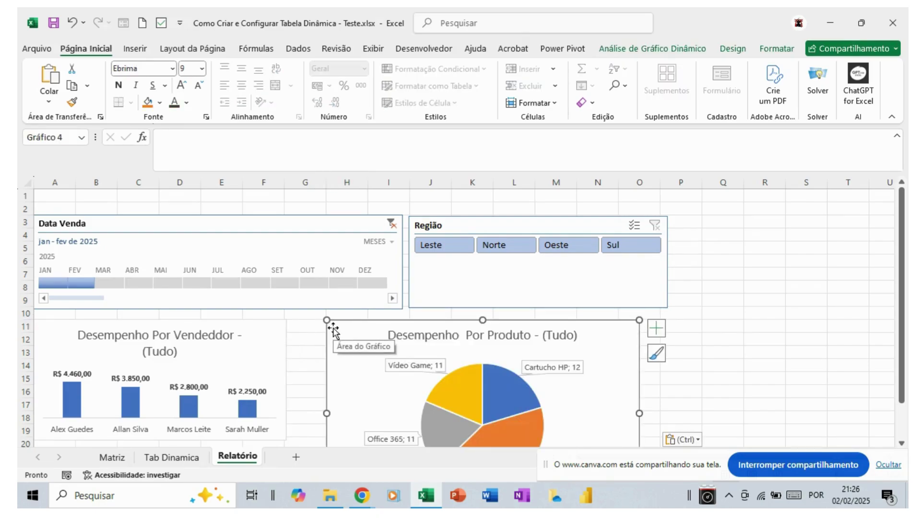
pyautogui.scroll(-1, 408, 372)
pyautogui.scroll(-1, 408, 372)
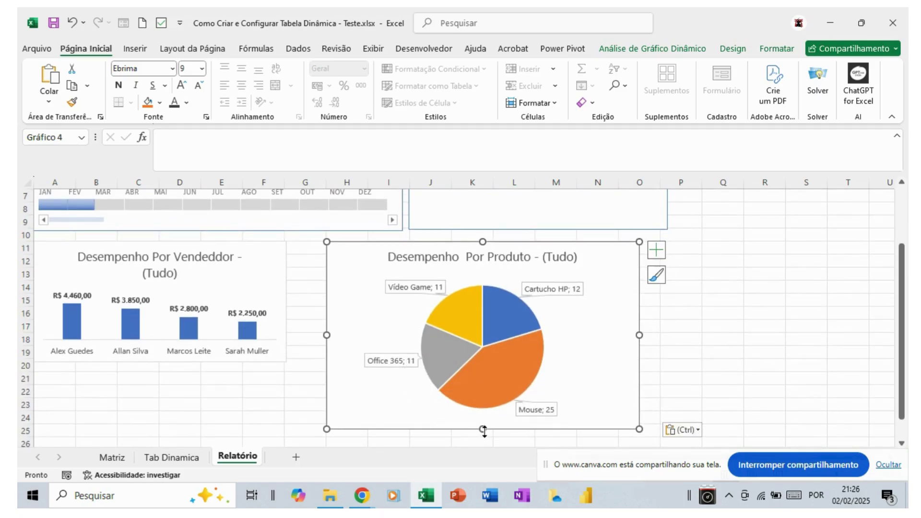
# Step: Shrink the product pie chart to end at row 19 and column K, and place it directly beside the seller chart
pyautogui.moveTo(484, 431); pyautogui.dragTo(475, 357)
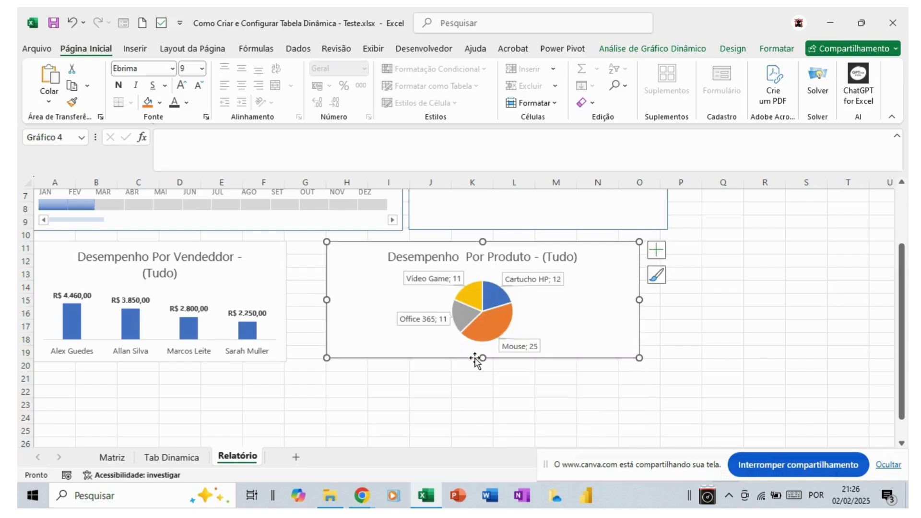
pyautogui.scroll(-1, 492, 367)
pyautogui.scroll(2, 494, 366)
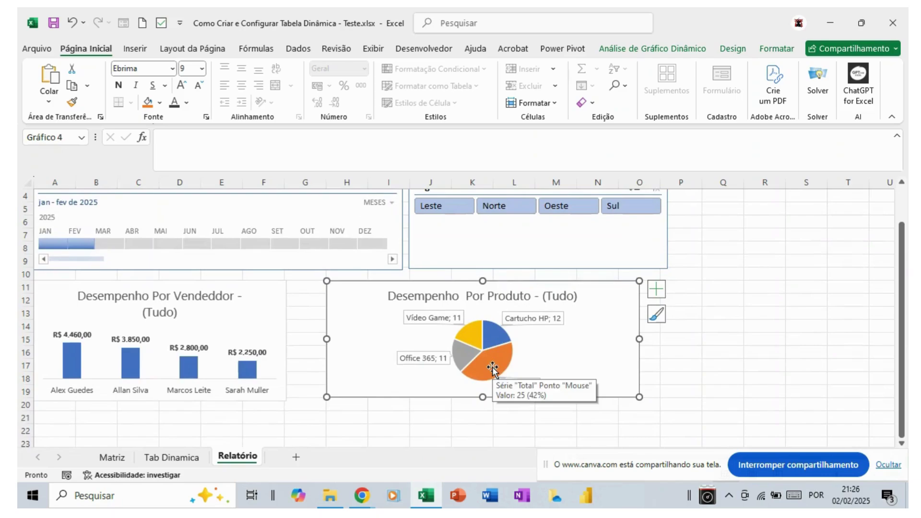
pyautogui.moveTo(452, 282); pyautogui.dragTo(421, 283)
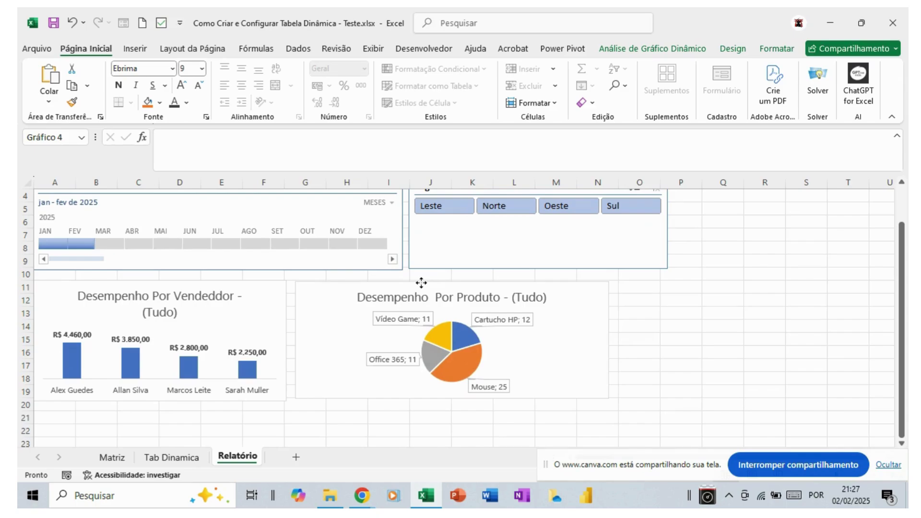
pyautogui.moveTo(421, 283); pyautogui.dragTo(417, 283)
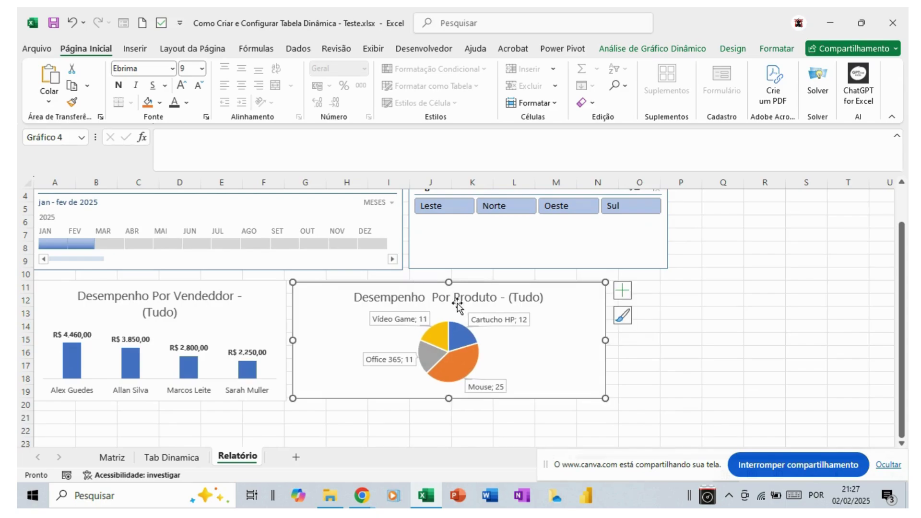
pyautogui.moveTo(604, 341); pyautogui.dragTo(494, 341)
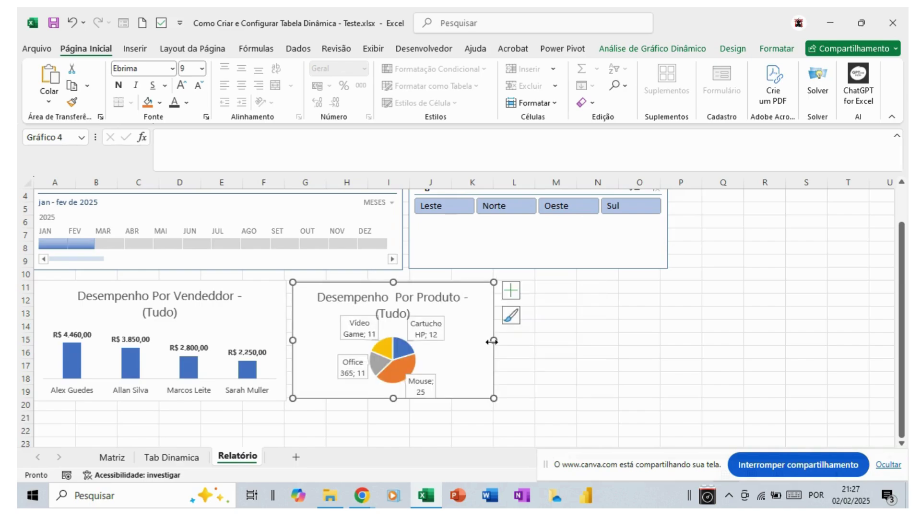
pyautogui.click(484, 413)
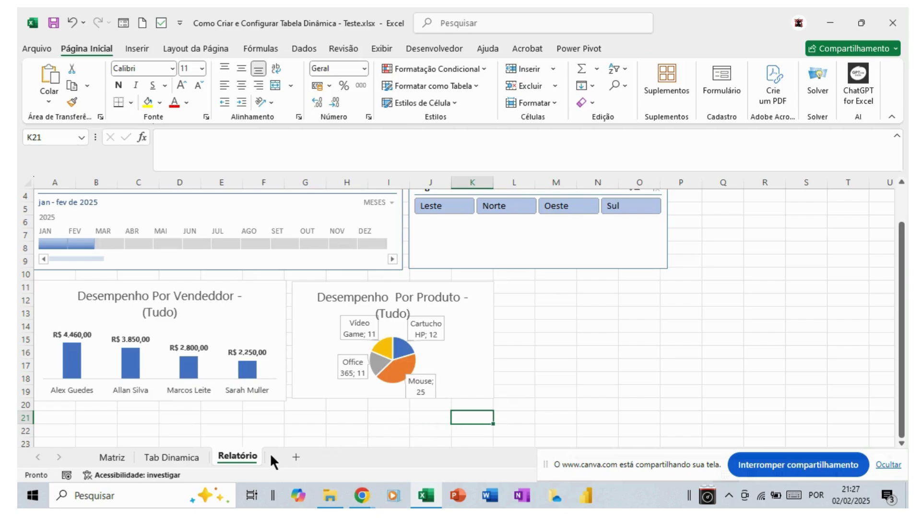
# Step: Insert a Barras Agrupadas pivot chart from the payment method pivot table on the Tab Dinamica sheet
pyautogui.click(189, 455)
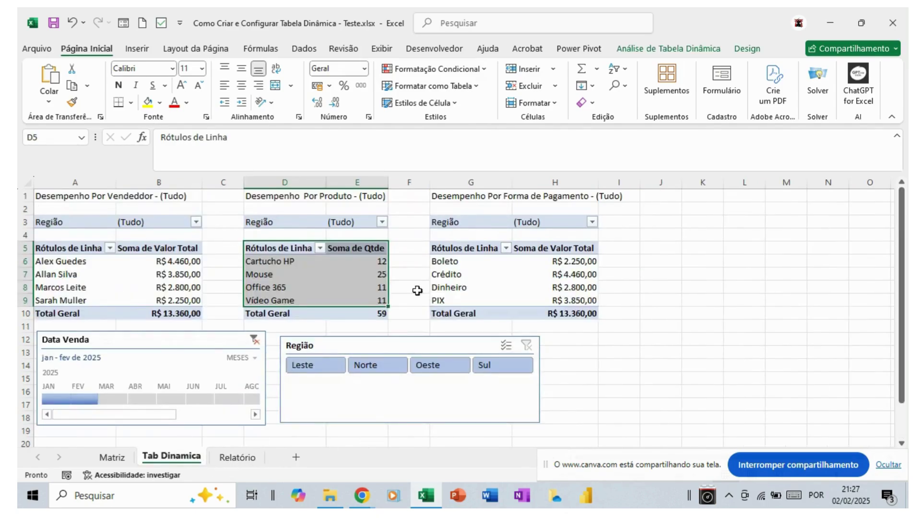
pyautogui.moveTo(451, 253); pyautogui.dragTo(539, 301)
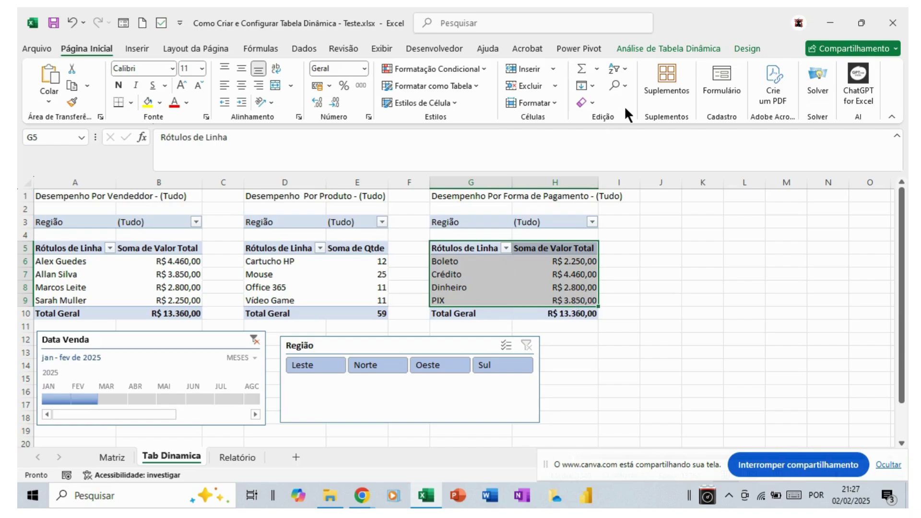
pyautogui.click(649, 47)
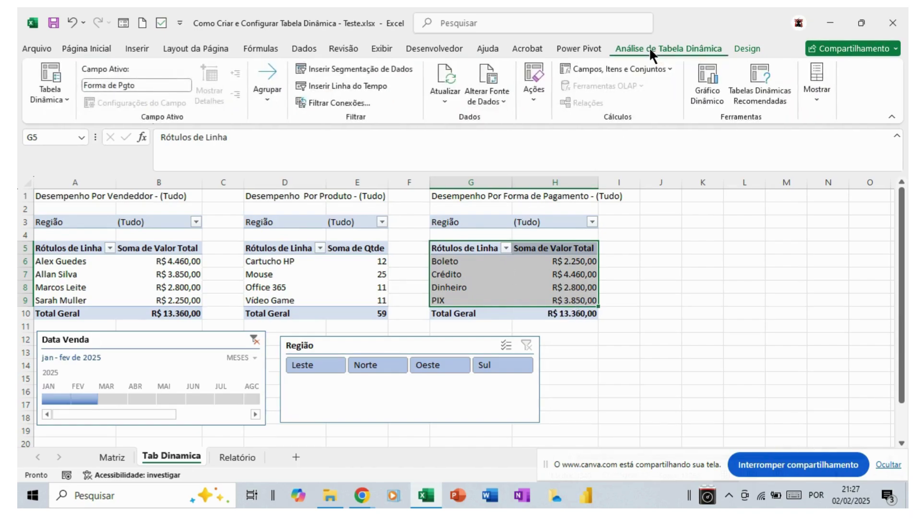
pyautogui.click(698, 89)
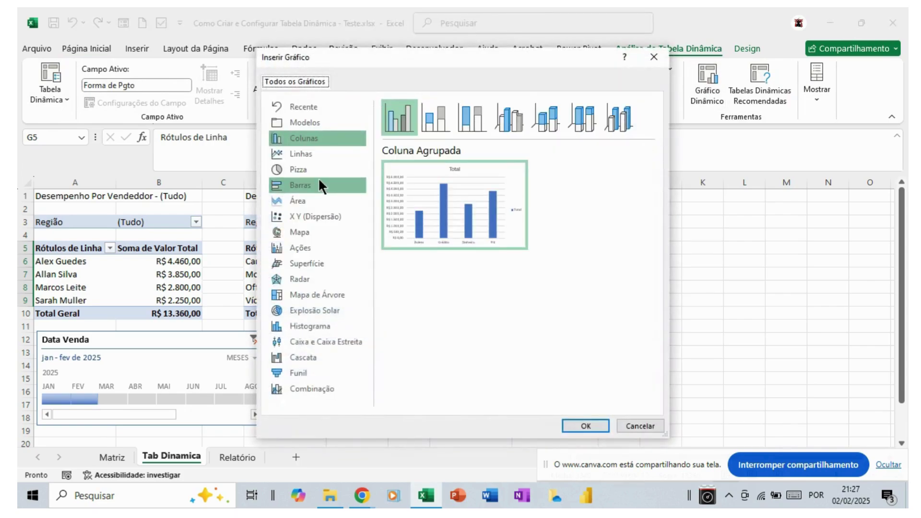
pyautogui.click(311, 186)
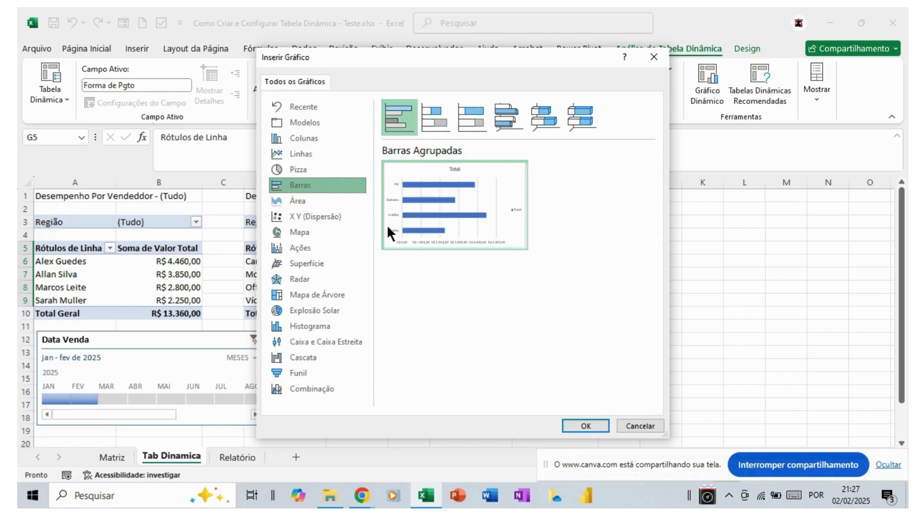
pyautogui.click(584, 425)
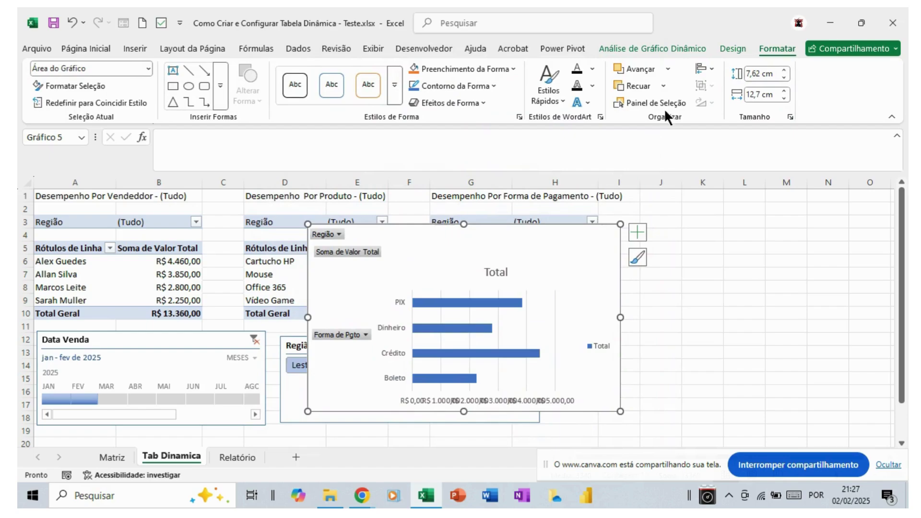
# Step: Hide all field buttons on the payment method bar chart
pyautogui.click(662, 49)
pyautogui.click(840, 92)
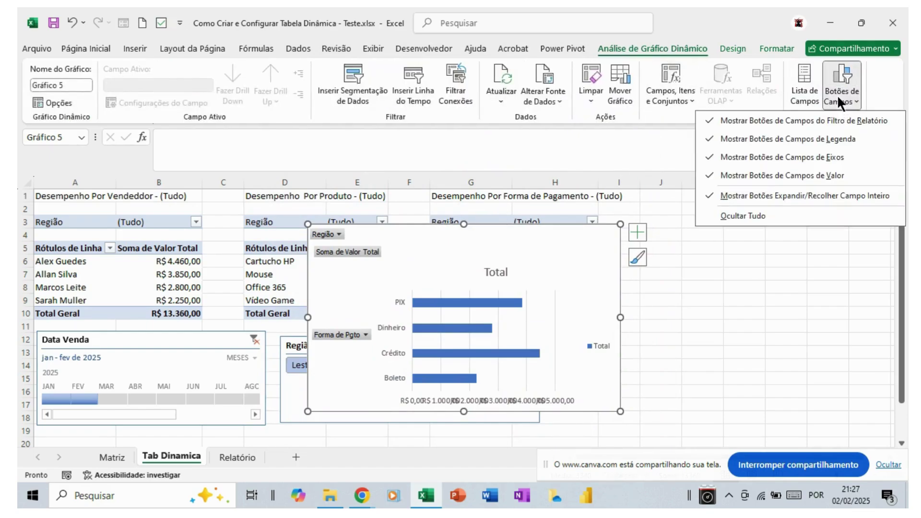
pyautogui.click(755, 214)
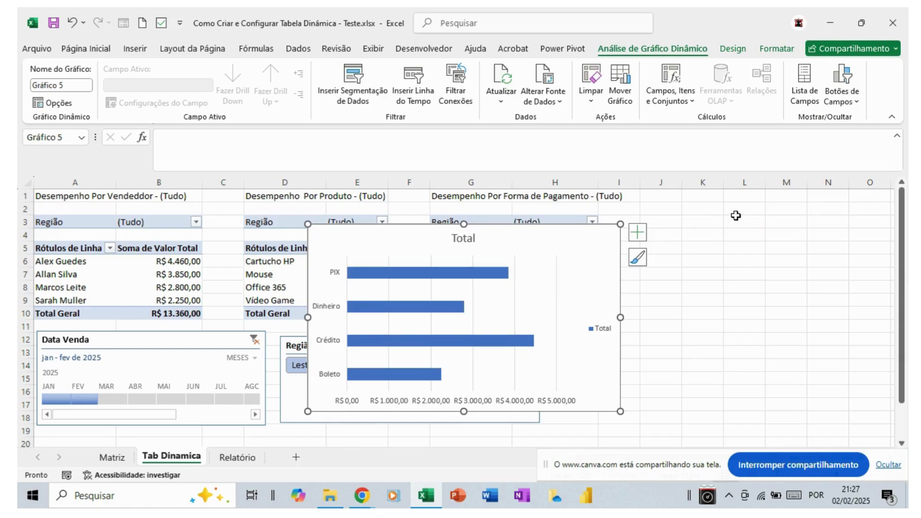
# Step: Remove the legend, the value axis and the gridlines from the payment method bar chart
pyautogui.click(595, 327)
pyautogui.press('Delete')
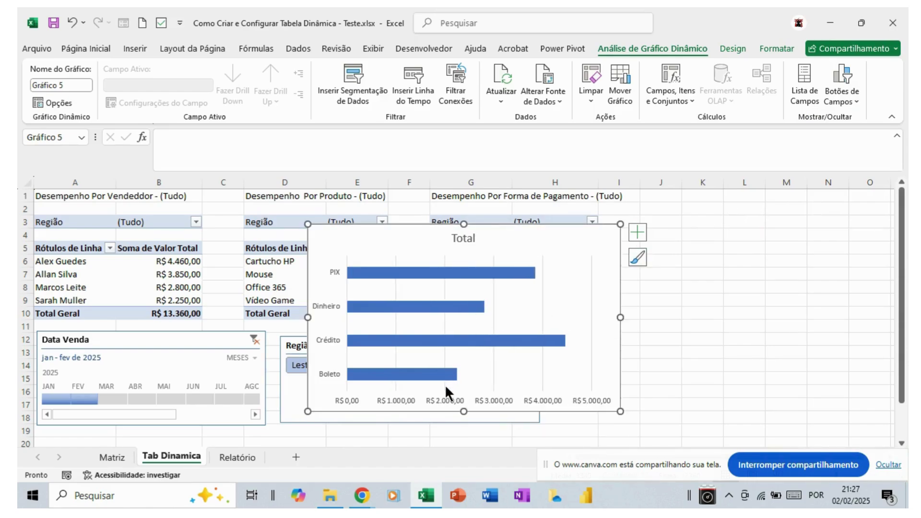
pyautogui.click(445, 399)
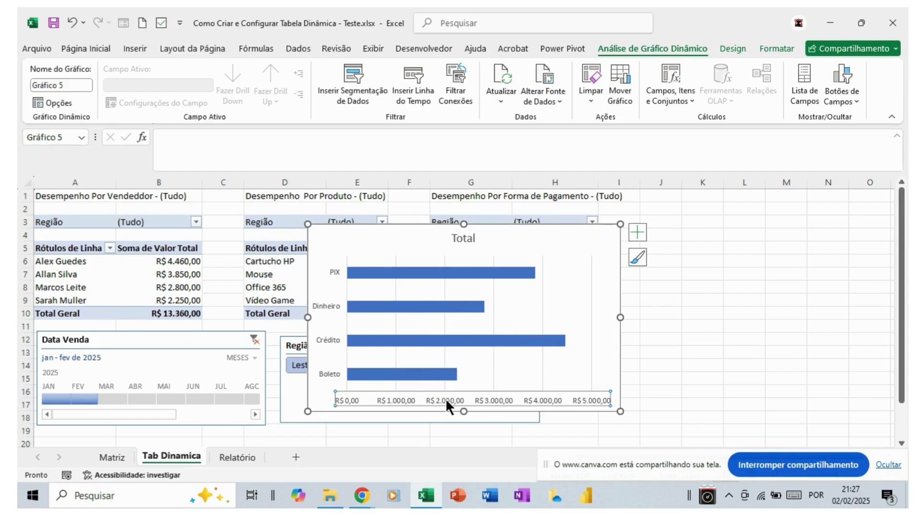
pyautogui.press('Delete')
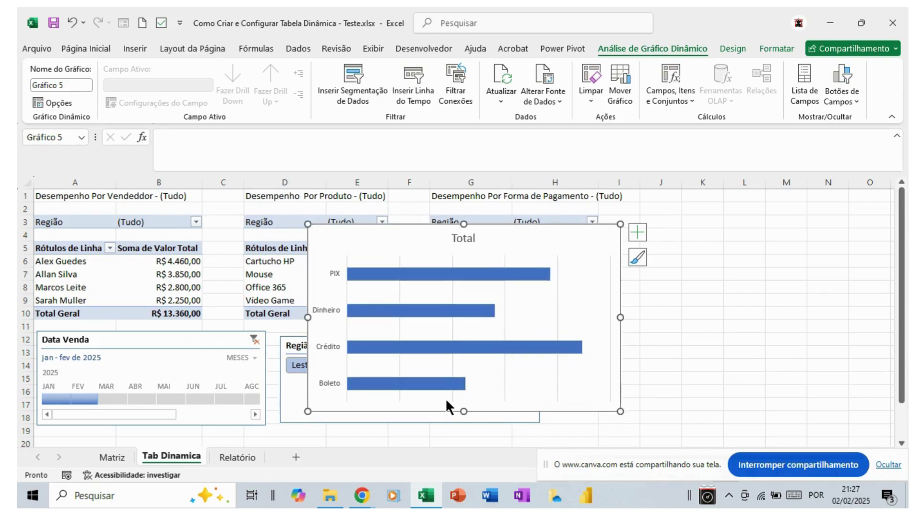
pyautogui.click(504, 319)
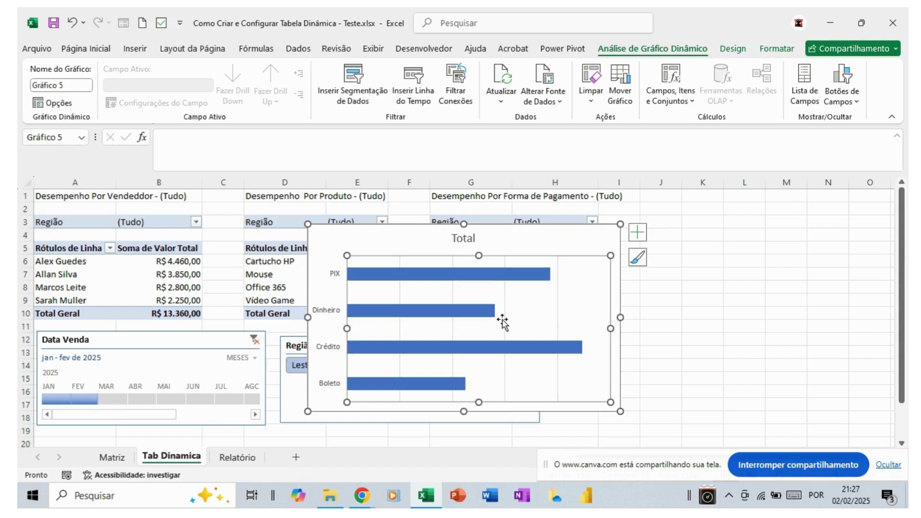
pyautogui.click(516, 249)
pyautogui.click(504, 287)
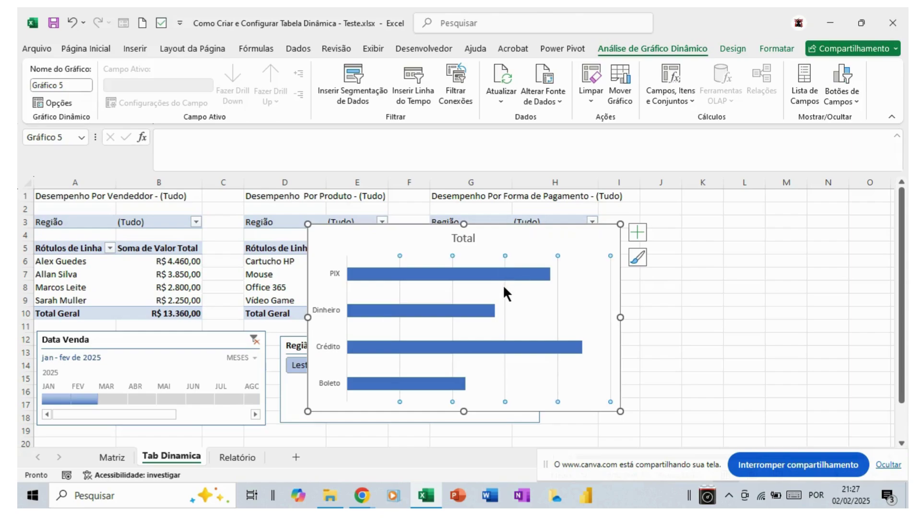
pyautogui.press('Delete')
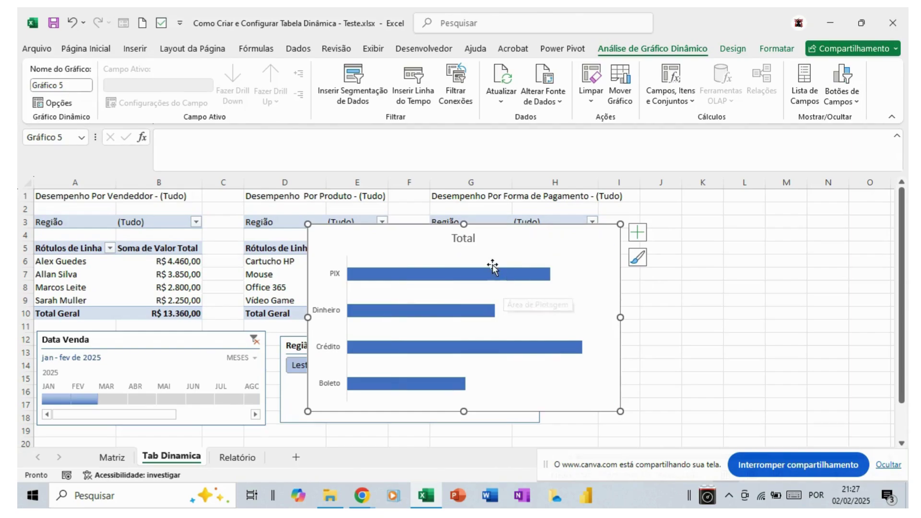
# Step: Add data labels to the bars of the payment method chart
pyautogui.click(544, 269)
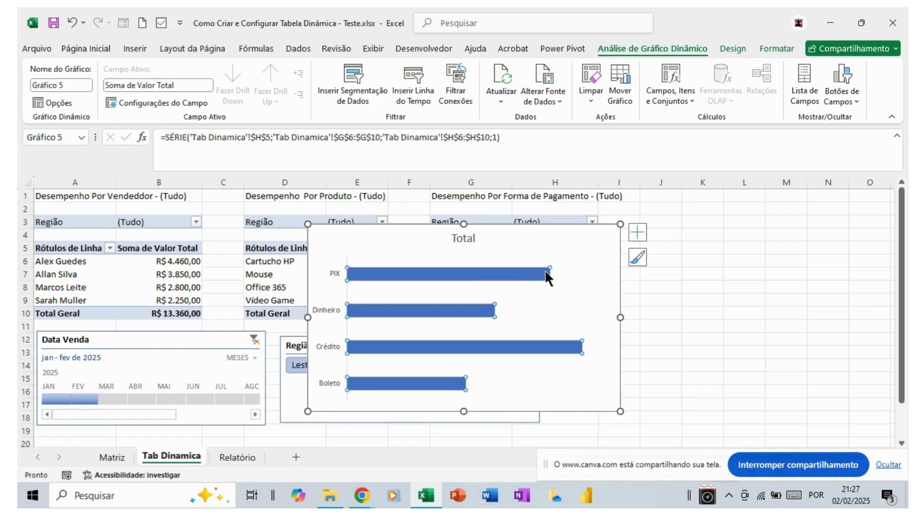
pyautogui.click(637, 231)
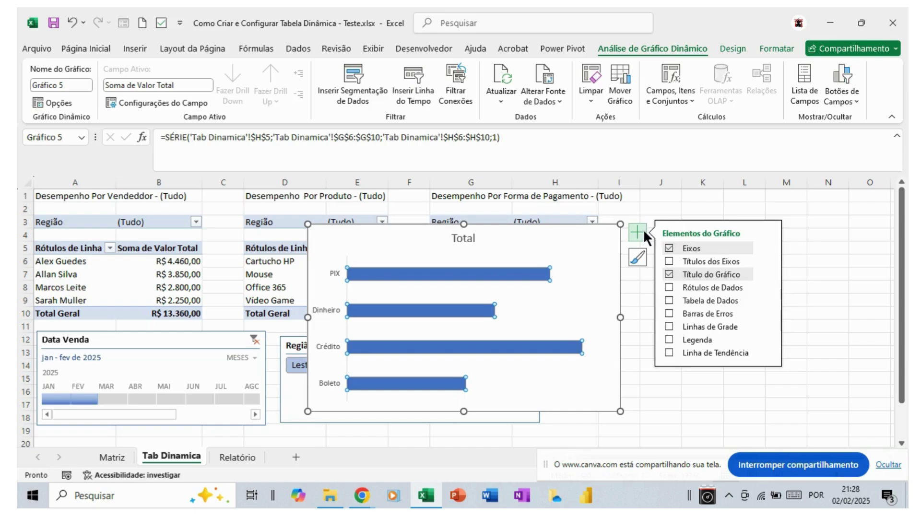
pyautogui.click(669, 286)
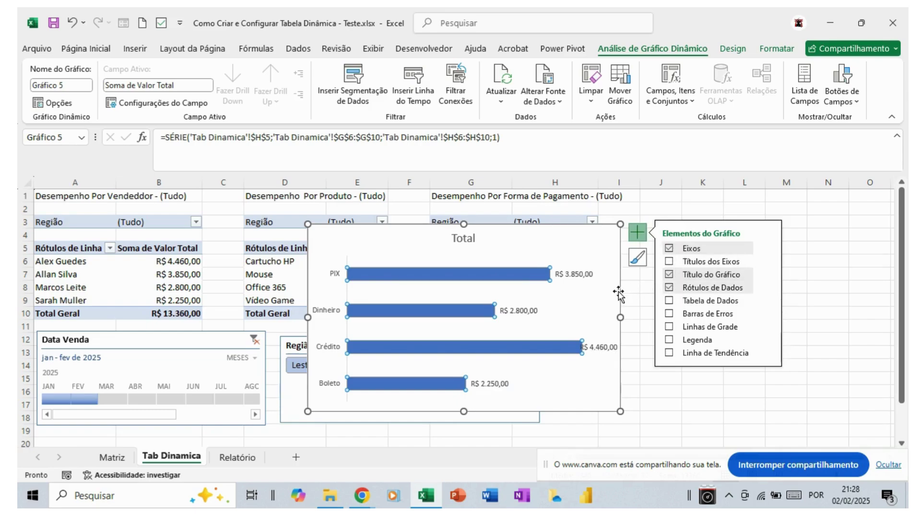
# Step: Link the payment method chart's title to cell G1 with the formula ='Tab Dinamica'!$G$1
pyautogui.click(473, 239)
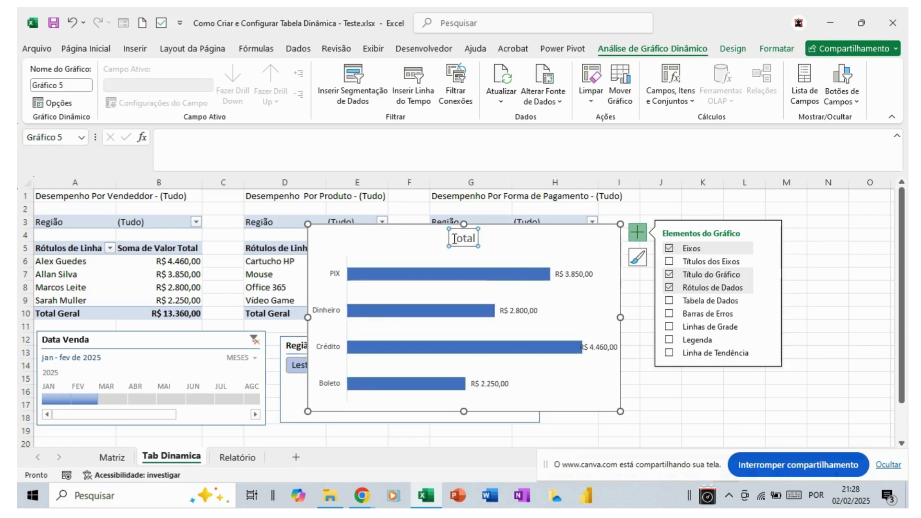
pyautogui.moveTo(452, 239); pyautogui.dragTo(477, 240)
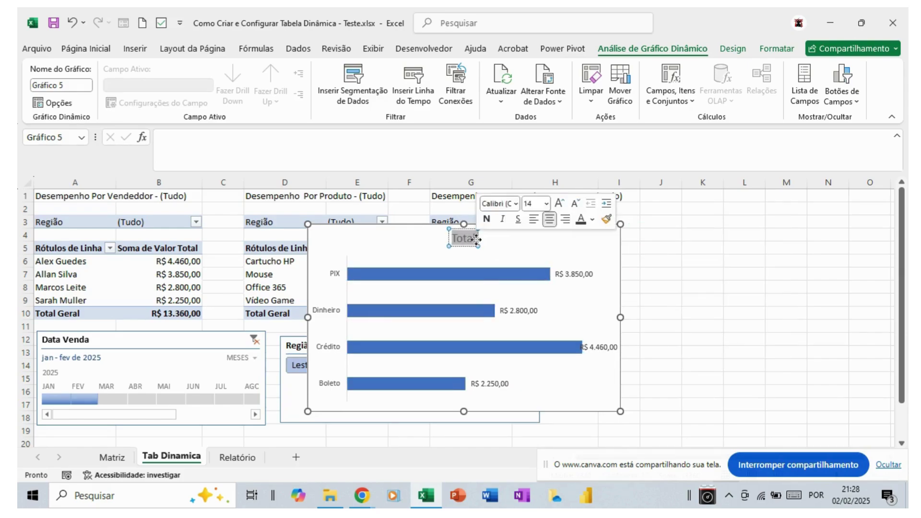
pyautogui.click(190, 148)
pyautogui.write('=')
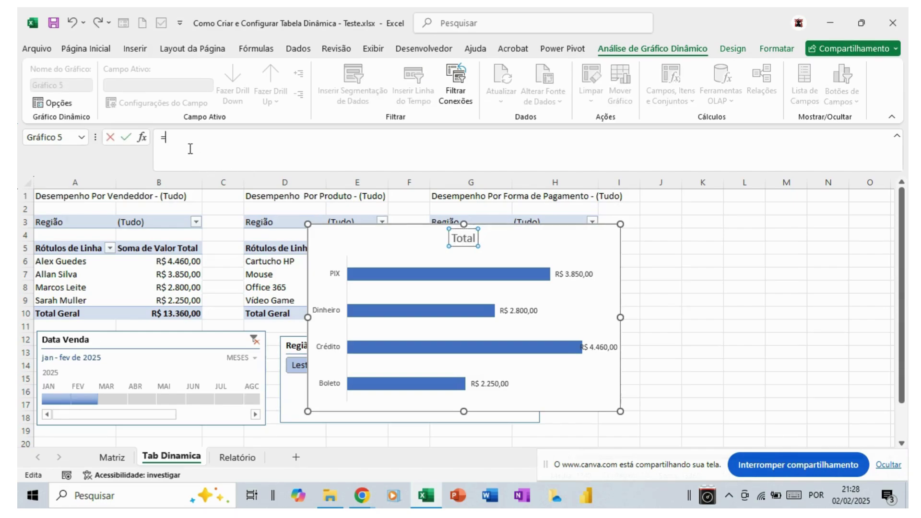
pyautogui.click(436, 197)
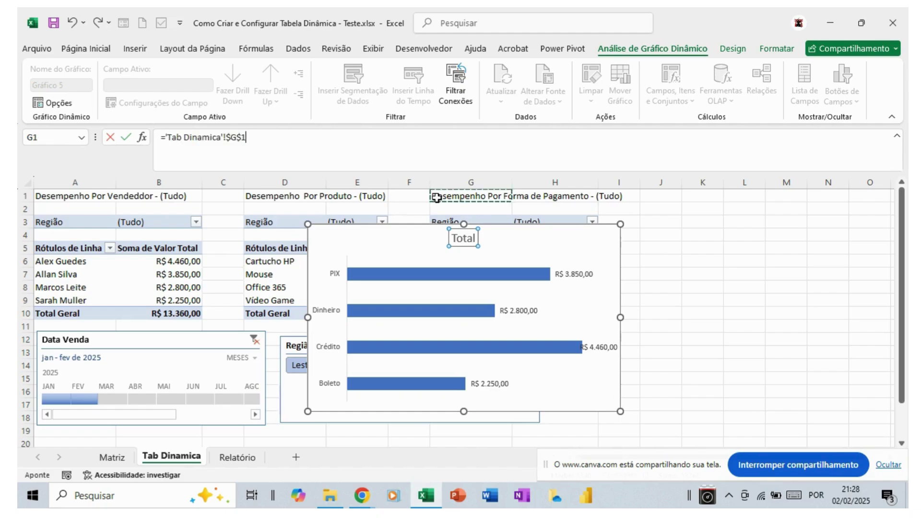
pyautogui.press('Return')
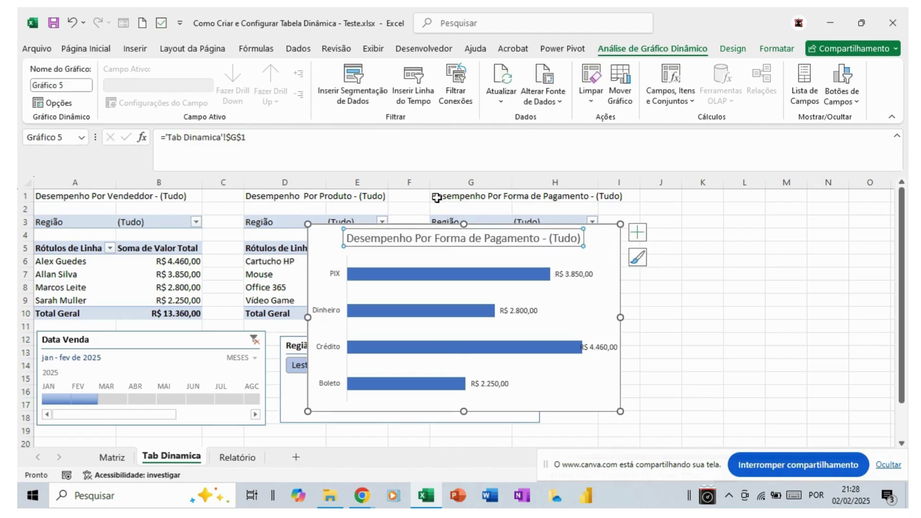
# Step: Set the font of the whole payment method bar chart to Ebrima
pyautogui.click(413, 225)
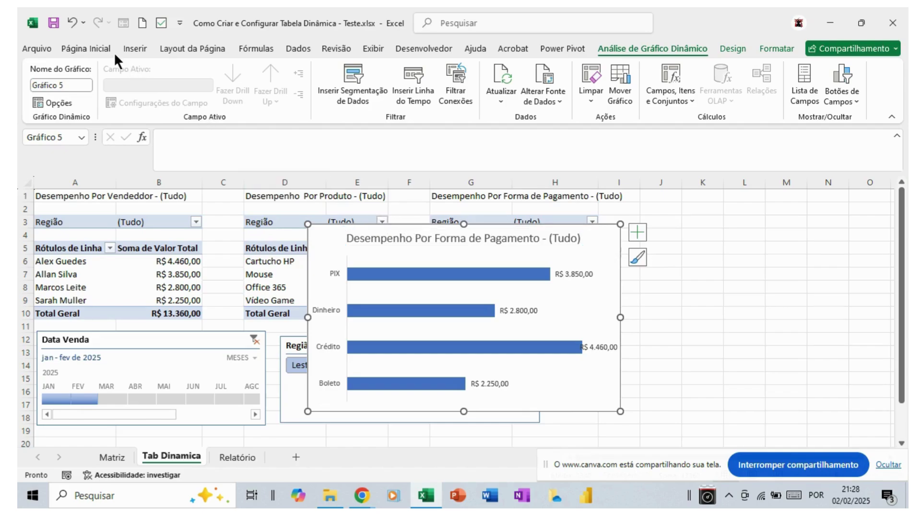
pyautogui.click(101, 46)
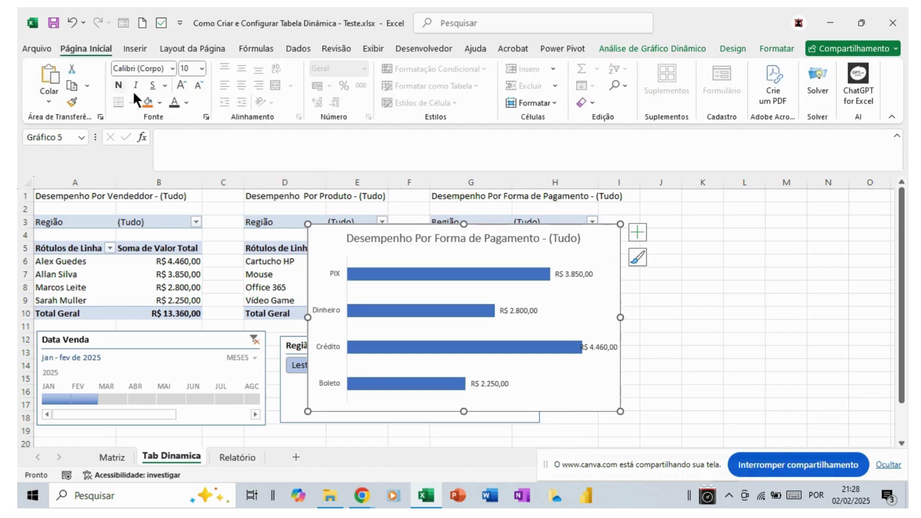
pyautogui.click(172, 70)
pyautogui.click(156, 158)
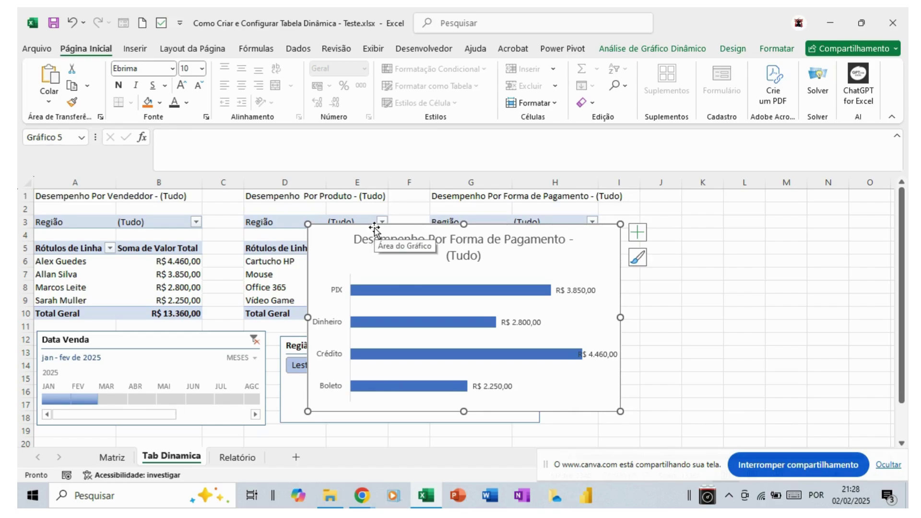
# Step: Move the payment method bar chart from Tab Dinamica to the Relatório sheet, placing it at cell L11
pyautogui.press('Delete')
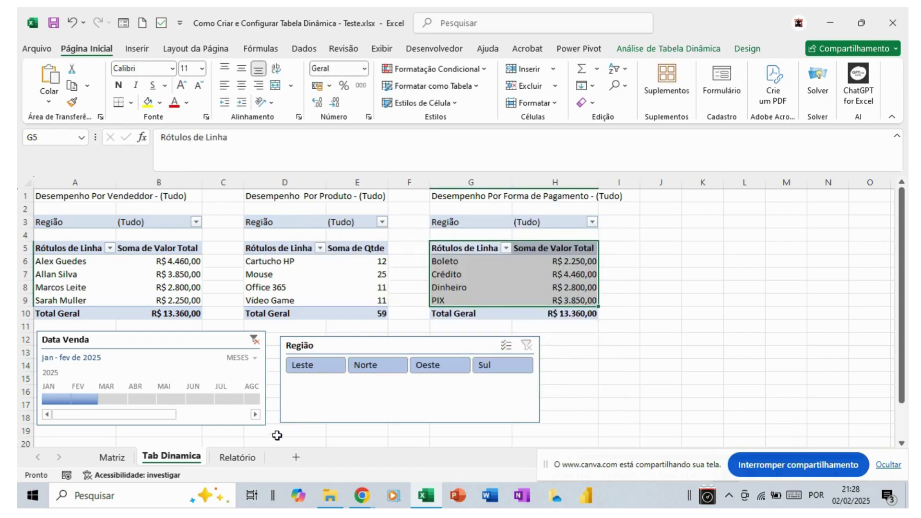
pyautogui.click(250, 456)
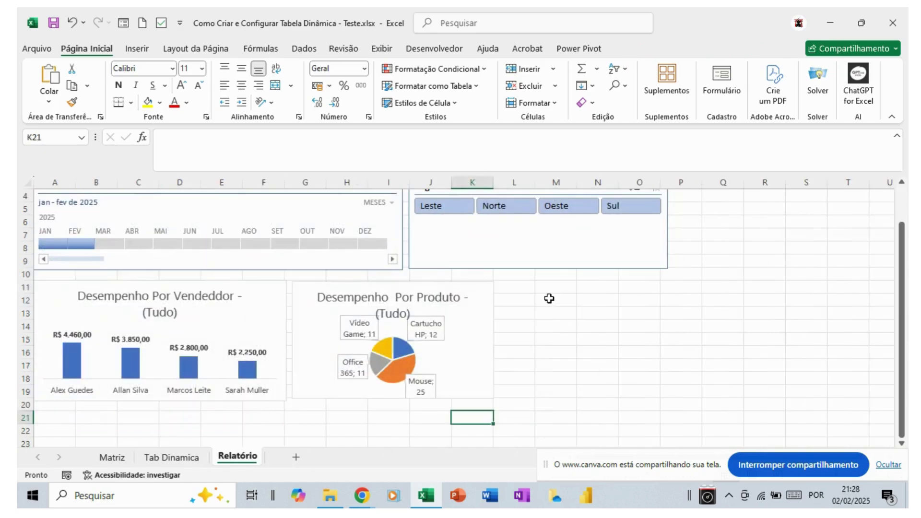
pyautogui.click(530, 288)
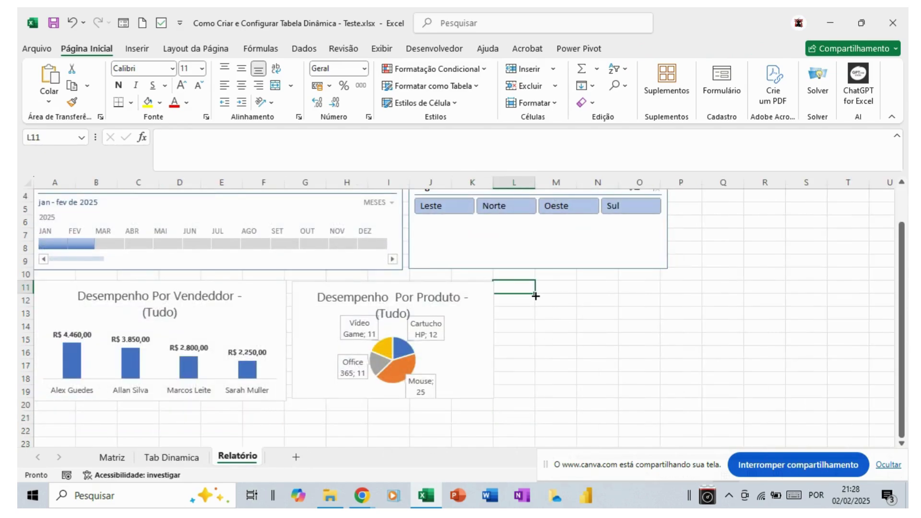
pyautogui.hotkey('ctrl', 'v')
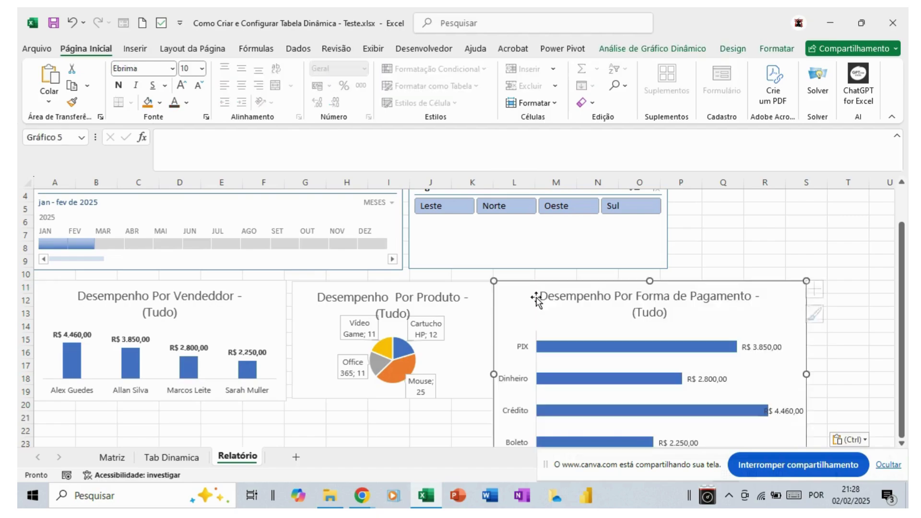
# Step: Align the payment method chart at row 11 and shrink it to span columns L to about mid-R and rows 11 to 19, matching the other charts' height
pyautogui.moveTo(563, 286); pyautogui.dragTo(575, 281)
pyautogui.click(571, 280)
pyautogui.scroll(-1, 577, 290)
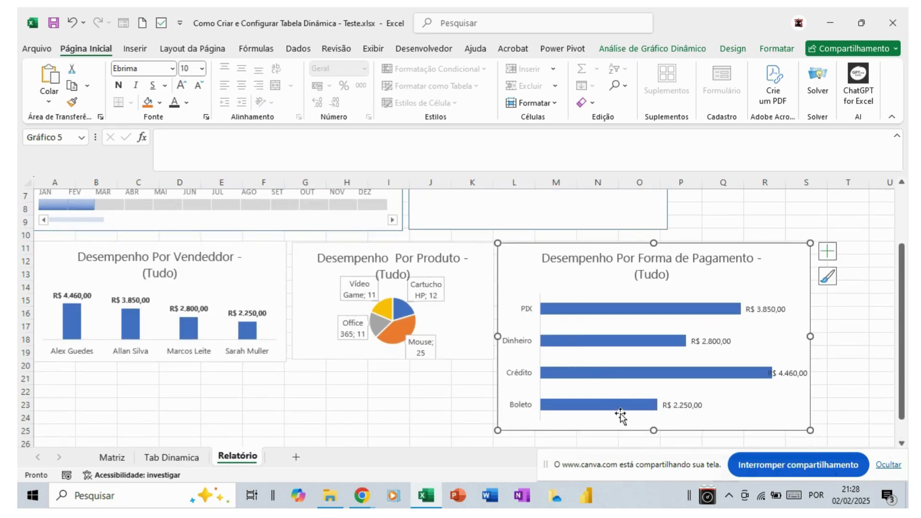
pyautogui.moveTo(649, 430); pyautogui.dragTo(643, 358)
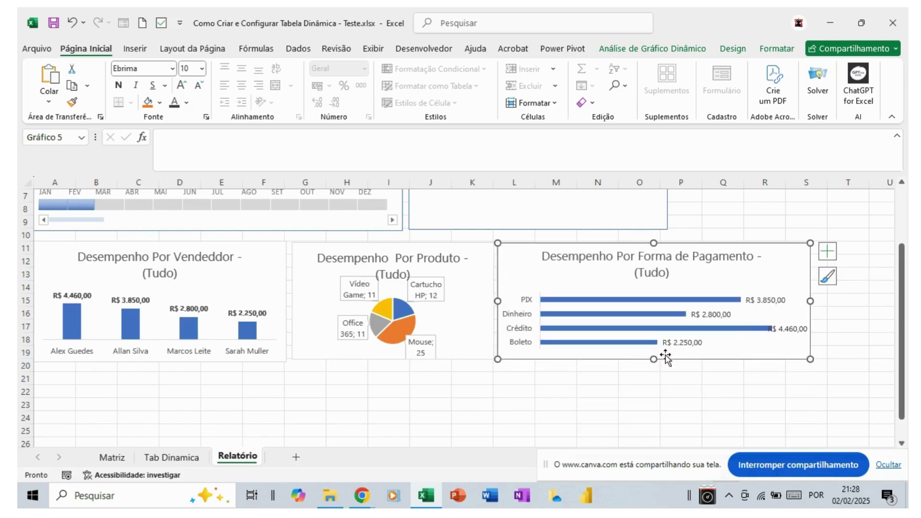
pyautogui.moveTo(810, 301); pyautogui.dragTo(741, 305)
pyautogui.scroll(2, 733, 306)
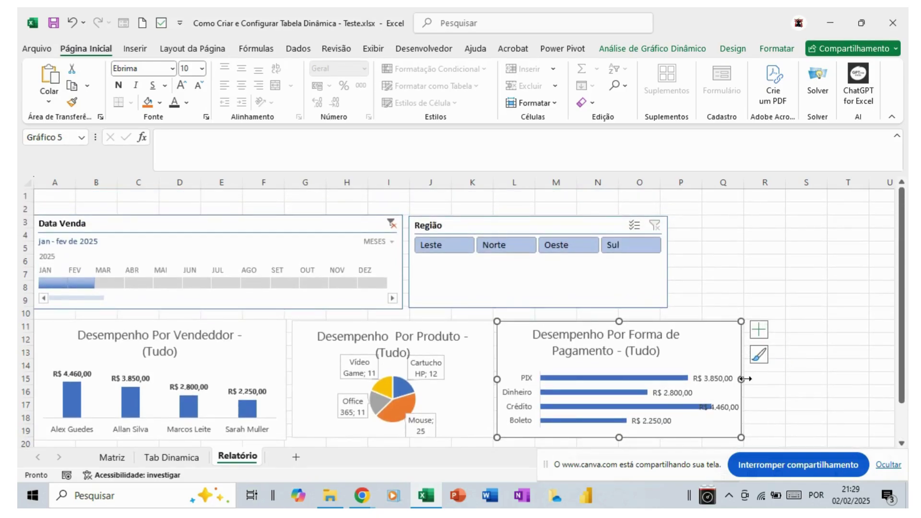
pyautogui.moveTo(744, 378); pyautogui.dragTo(766, 379)
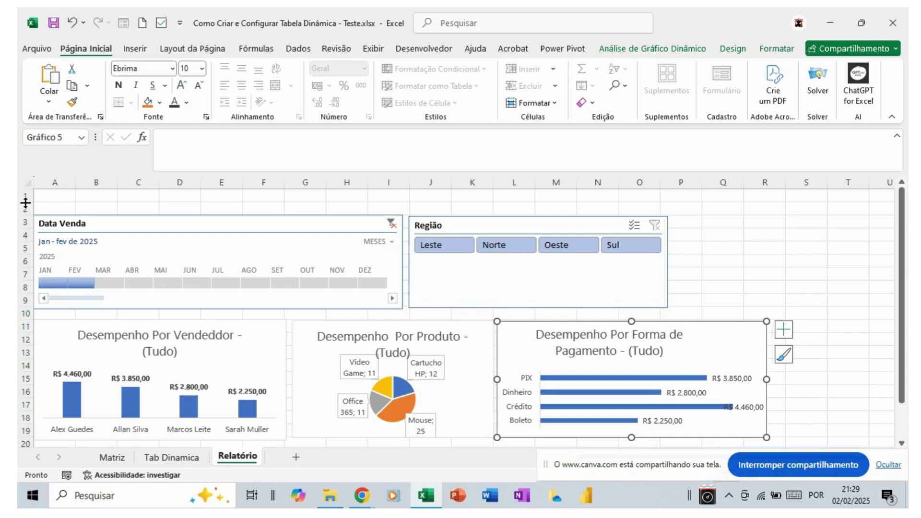
# Step: Make row 1 of the Relatório sheet taller and fill the whole row with standard green
pyautogui.moveTo(26, 203); pyautogui.dragTo(24, 206)
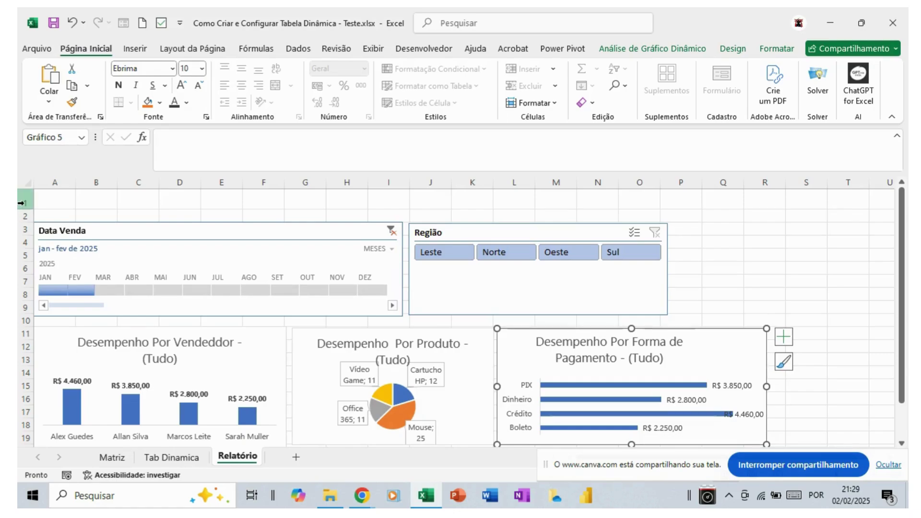
pyautogui.click(25, 201)
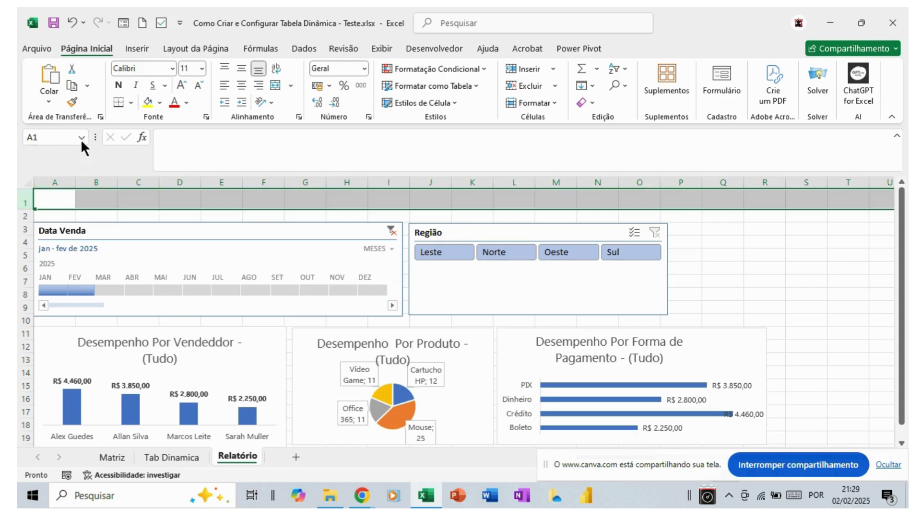
pyautogui.click(159, 103)
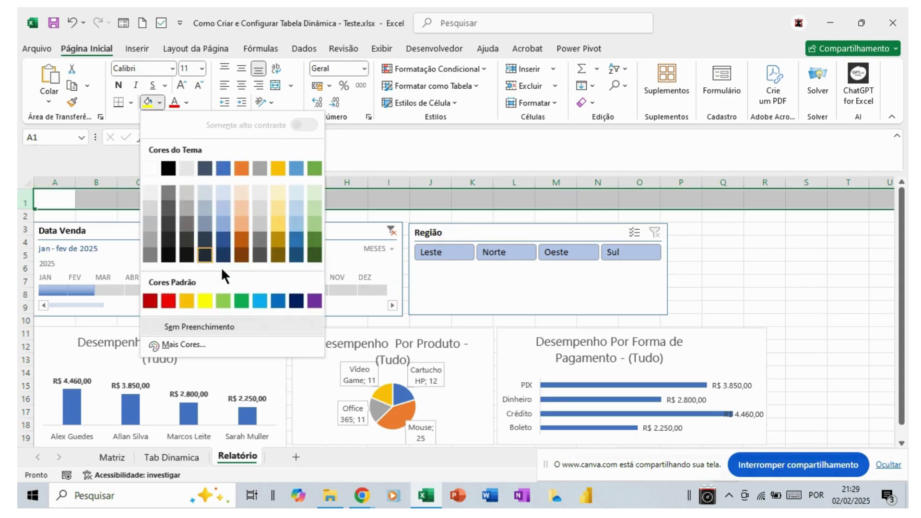
pyautogui.click(241, 301)
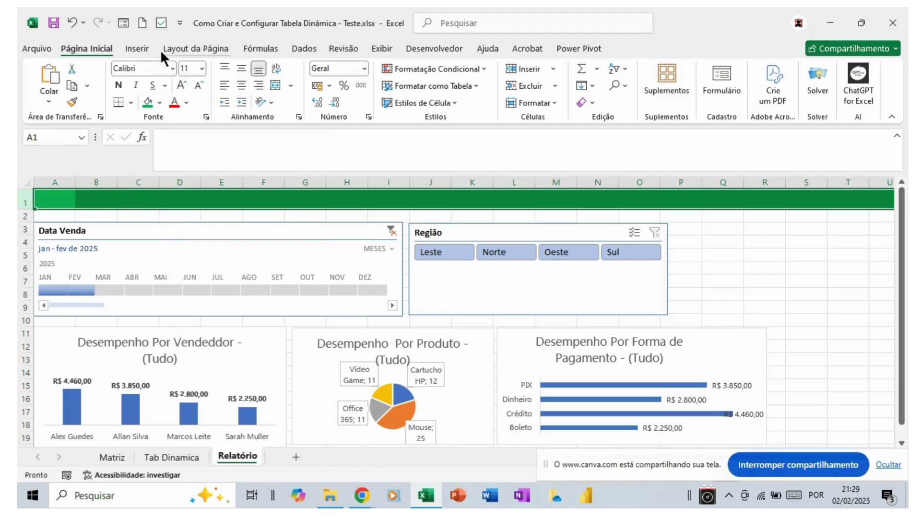
# Step: Insert a text box about 12 cm wide over row 1, from column F to L, containing "DESEMPENHO DE VENDAS POR REGIÃO"
pyautogui.click(143, 48)
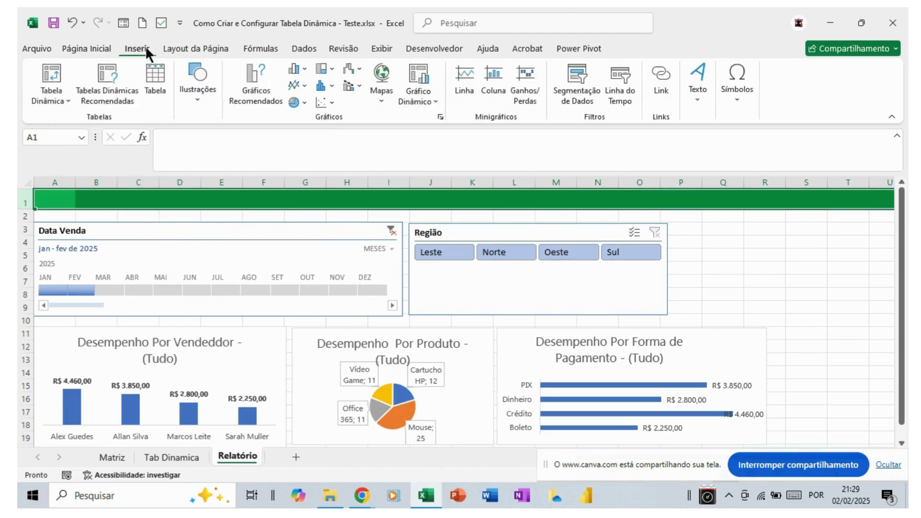
pyautogui.click(195, 93)
pyautogui.click(223, 143)
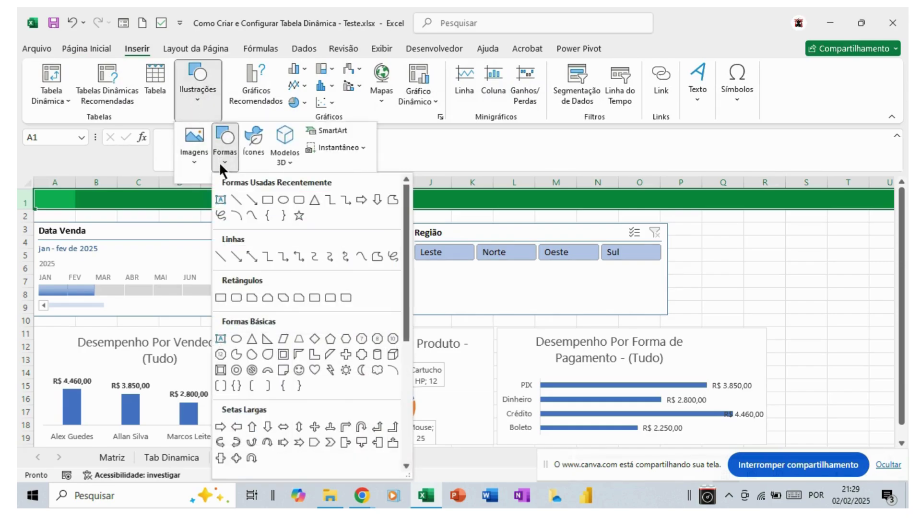
pyautogui.click(220, 200)
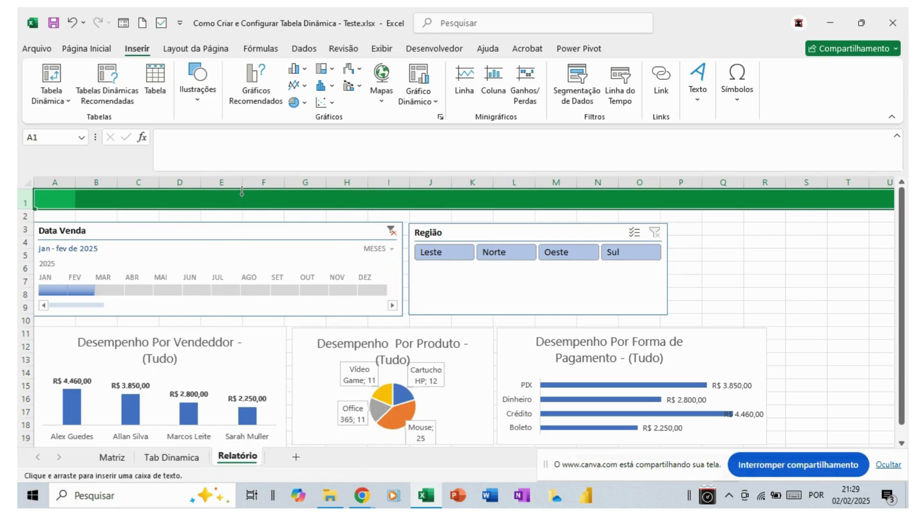
pyautogui.moveTo(241, 192); pyautogui.dragTo(538, 205)
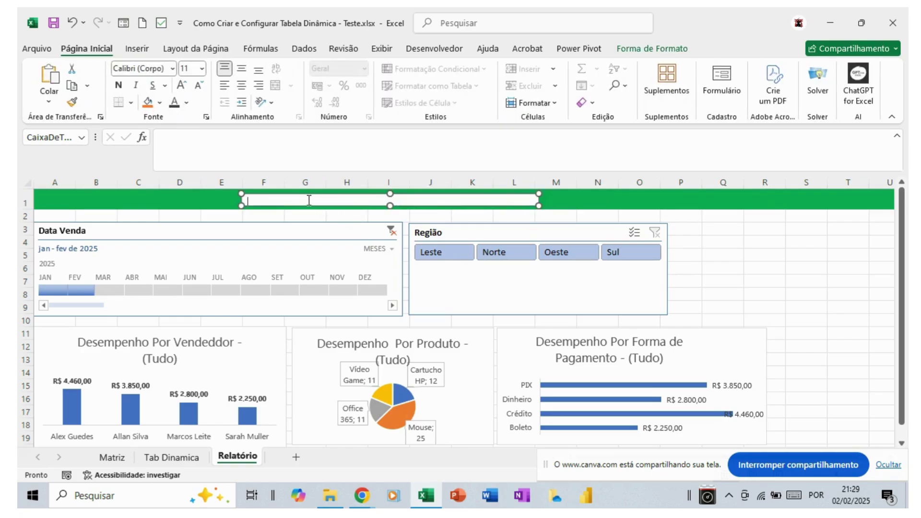
pyautogui.write('DESEMPEN')
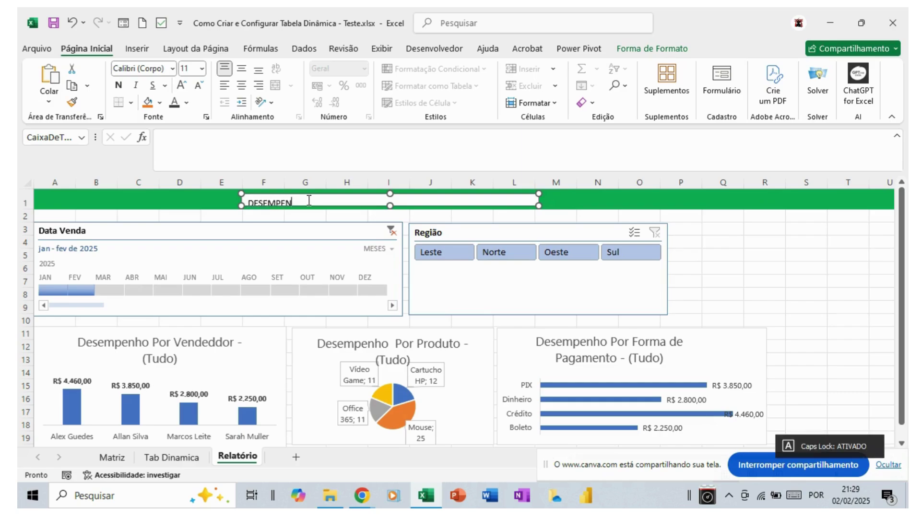
pyautogui.write('HO DE V')
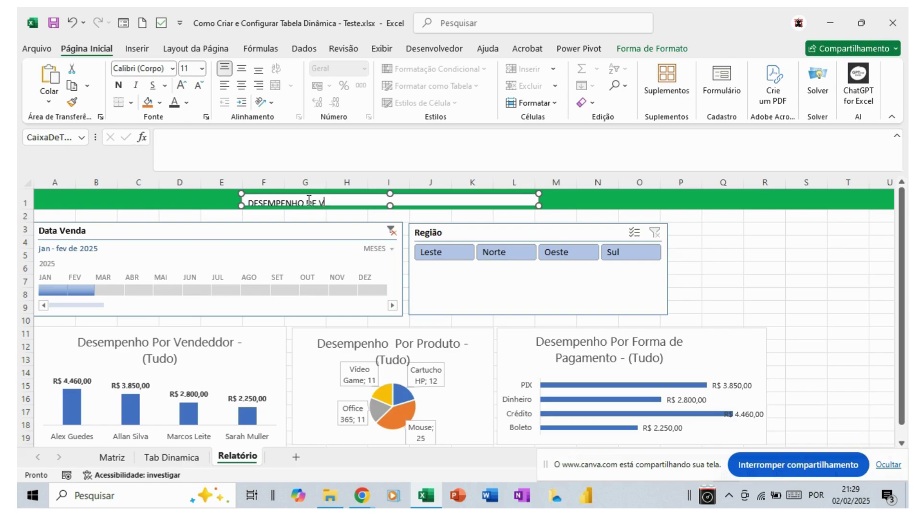
pyautogui.write('ENDAS POR REGIÃO')
# Step: Set the banner title's font to Ebrima and centre the text vertically and horizontally in its text box
pyautogui.moveTo(253, 204); pyautogui.dragTo(399, 199)
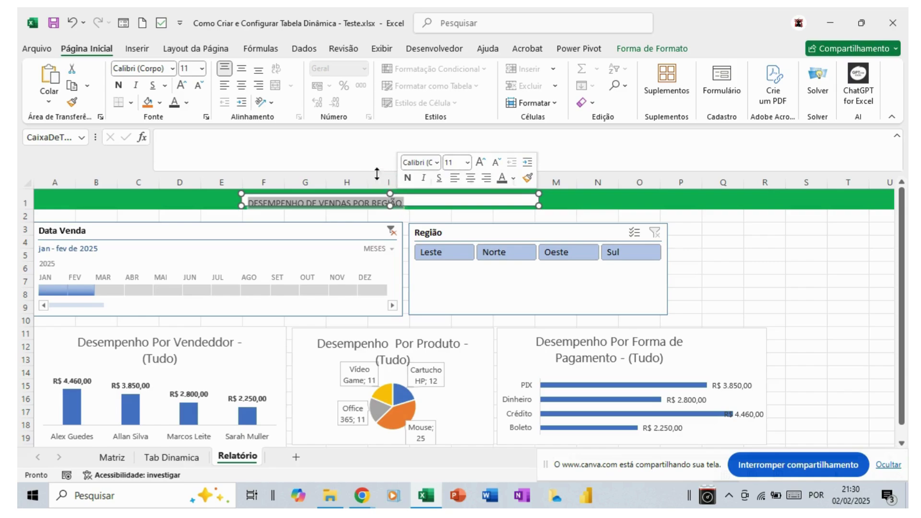
pyautogui.click(172, 68)
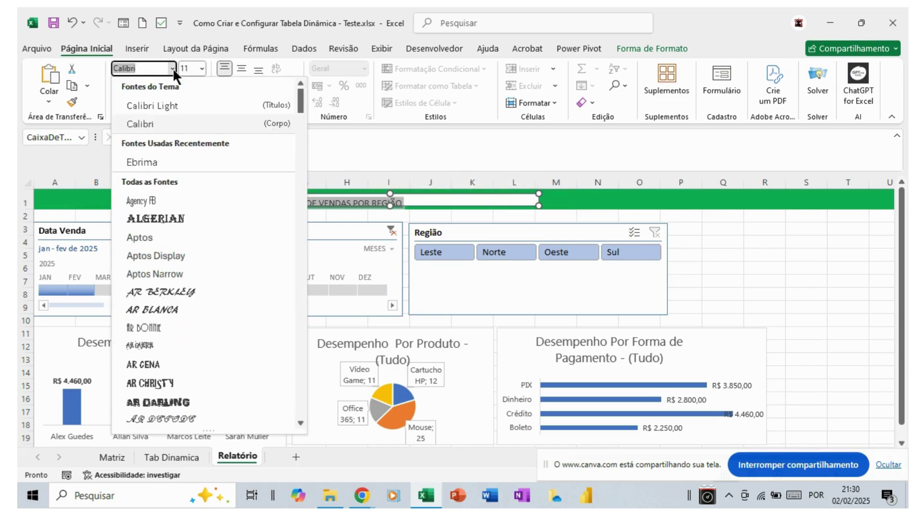
pyautogui.click(159, 157)
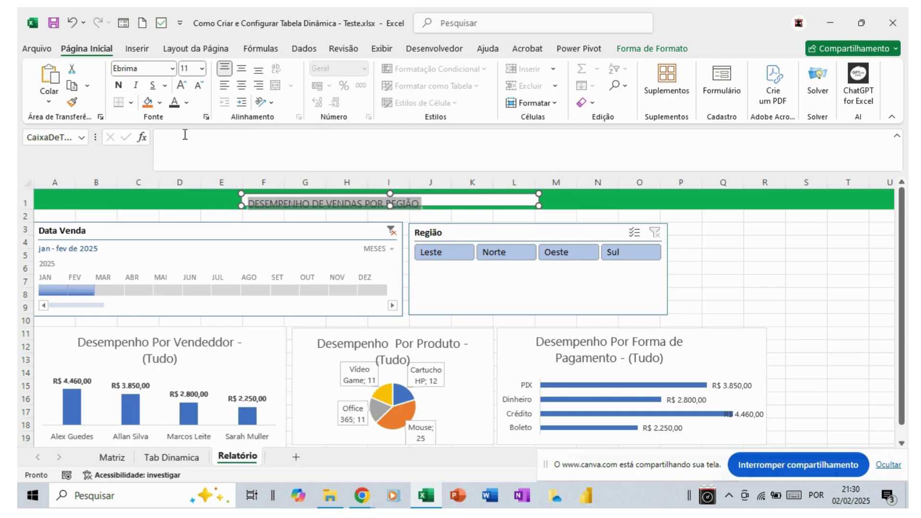
pyautogui.click(240, 69)
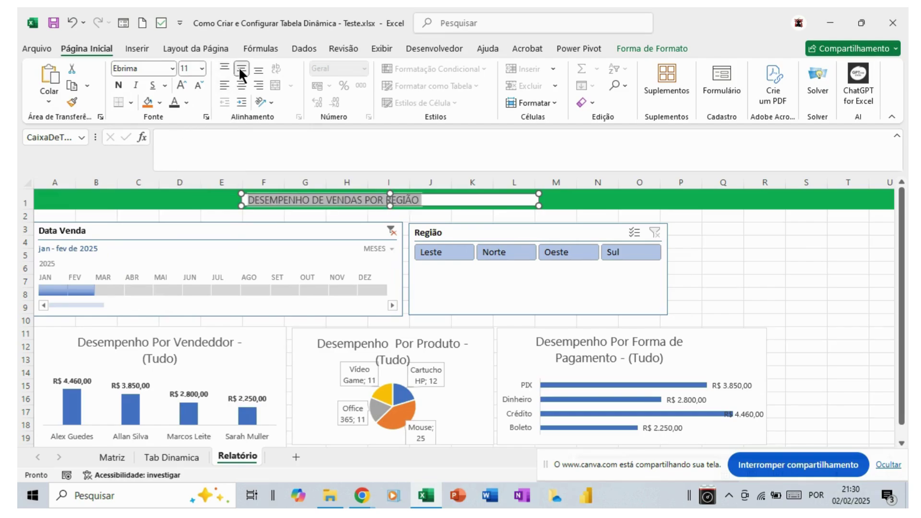
pyautogui.click(241, 85)
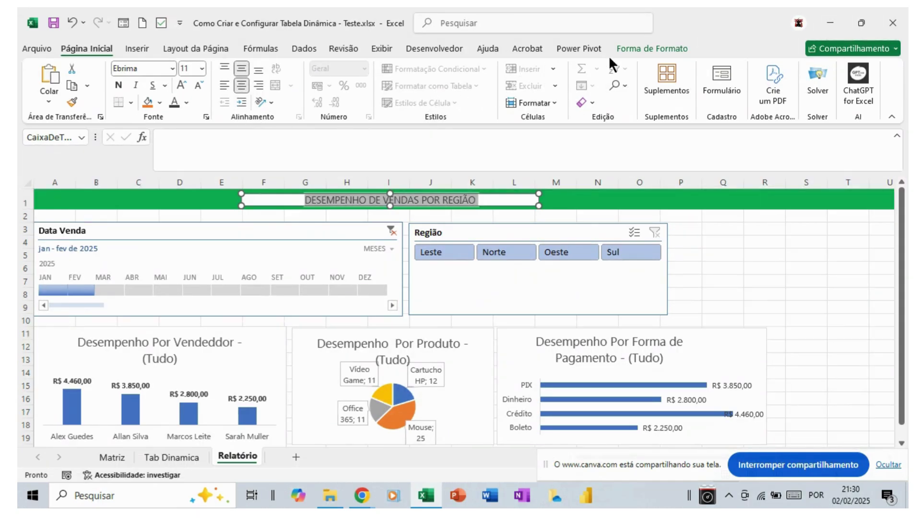
# Step: Fill the title text box with the same standard green as row 1 and remove its outline
pyautogui.click(619, 47)
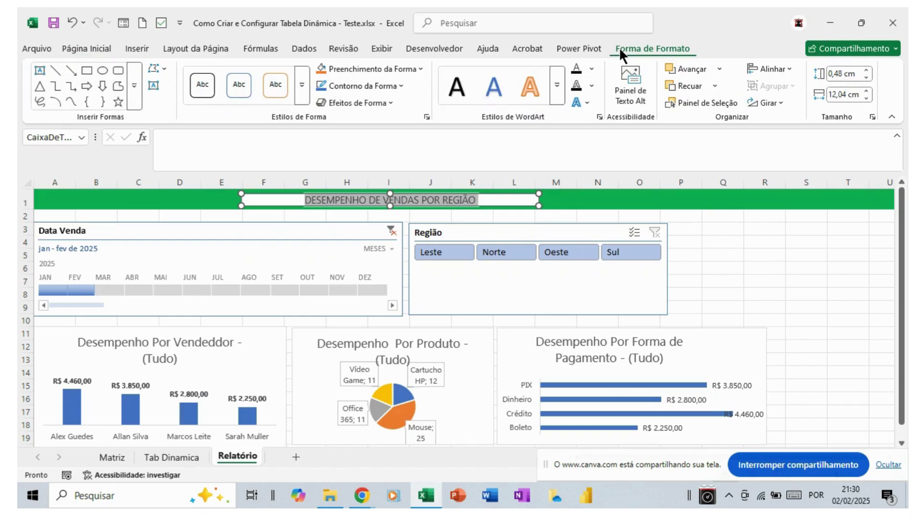
pyautogui.click(419, 69)
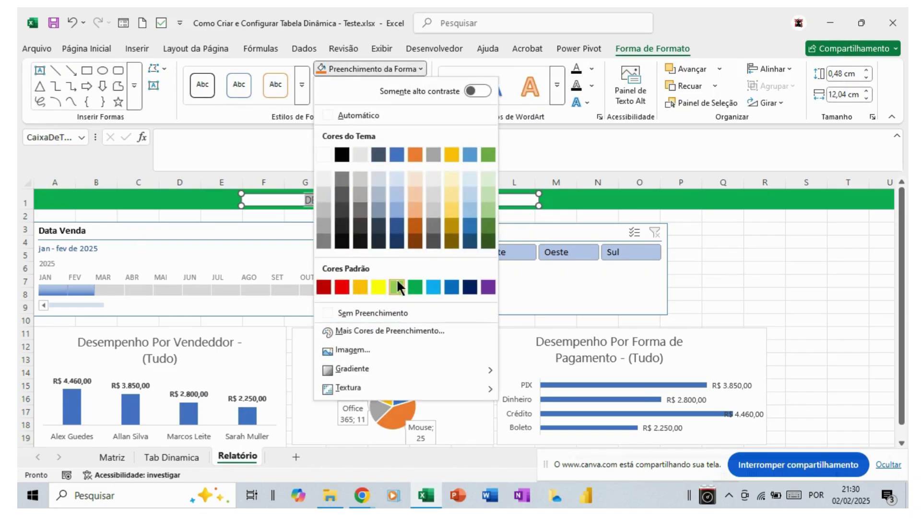
pyautogui.click(414, 286)
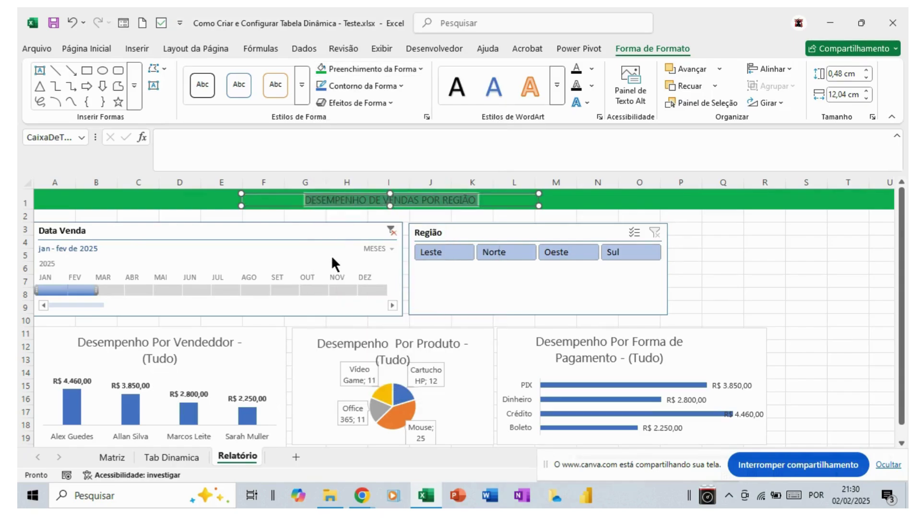
pyautogui.click(400, 85)
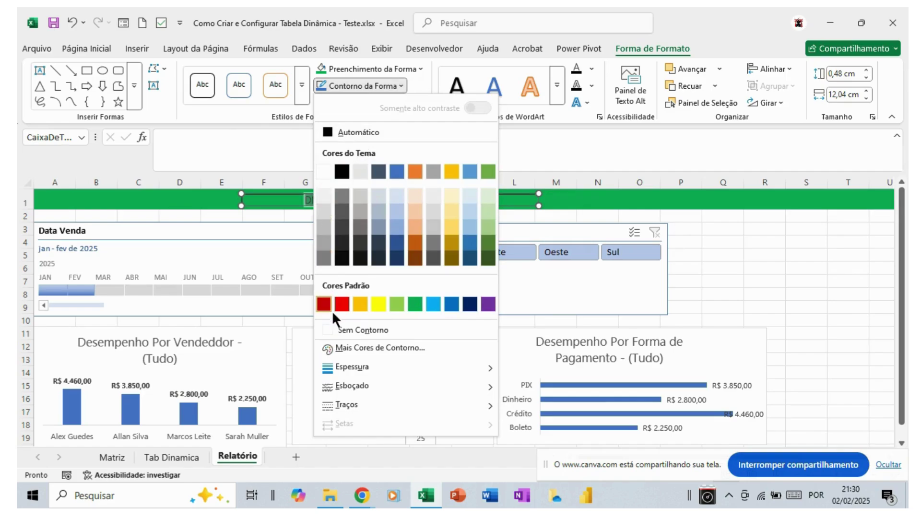
pyautogui.click(333, 324)
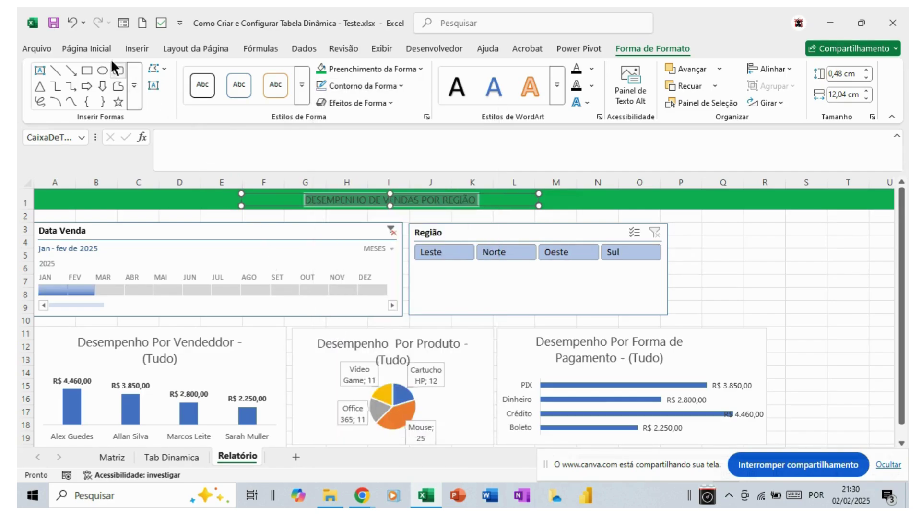
# Step: Make the banner title text white and bold, and enlarge it to size 16
pyautogui.click(98, 47)
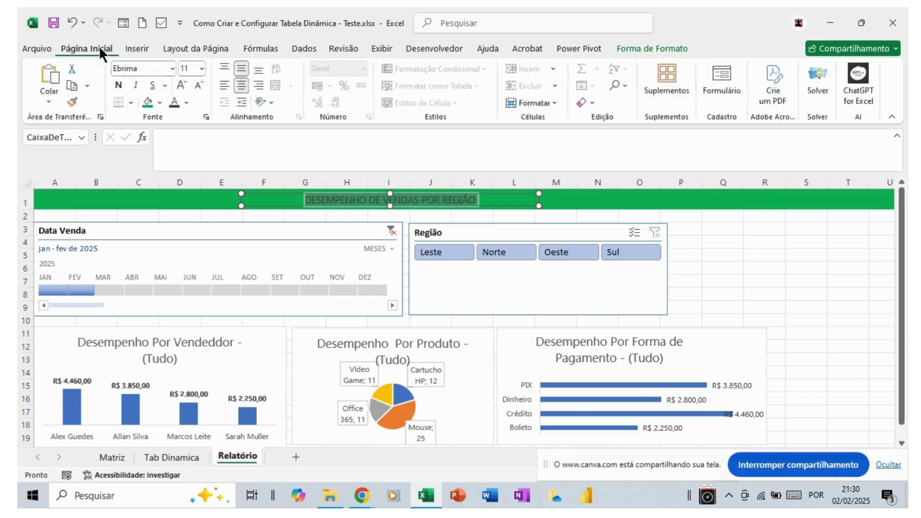
pyautogui.click(187, 103)
pyautogui.click(177, 182)
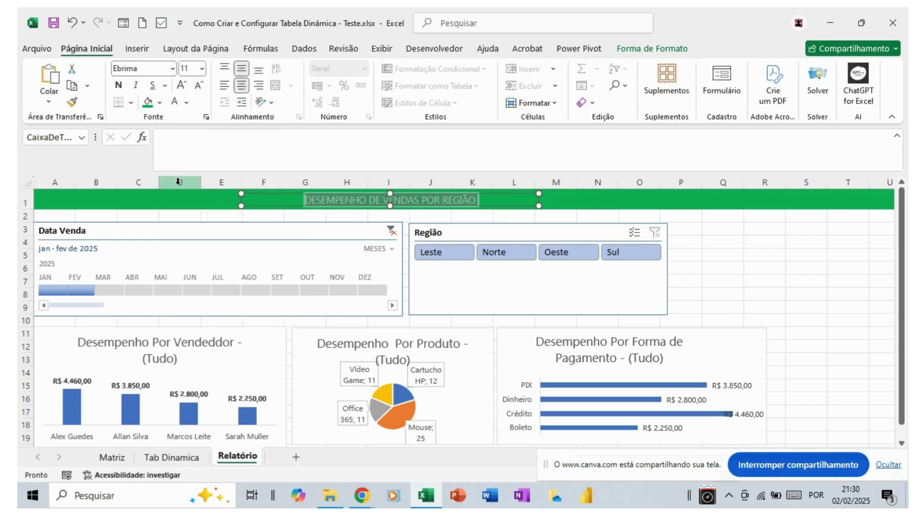
pyautogui.click(118, 87)
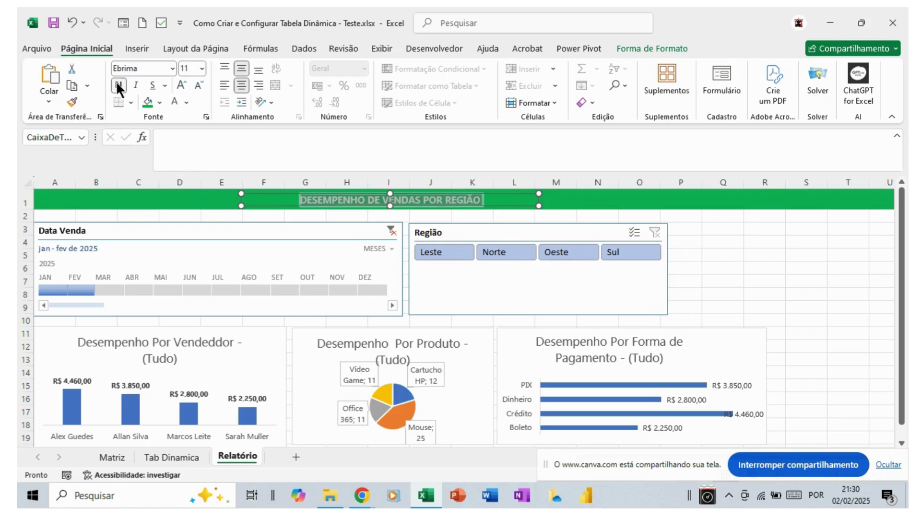
pyautogui.click(182, 88)
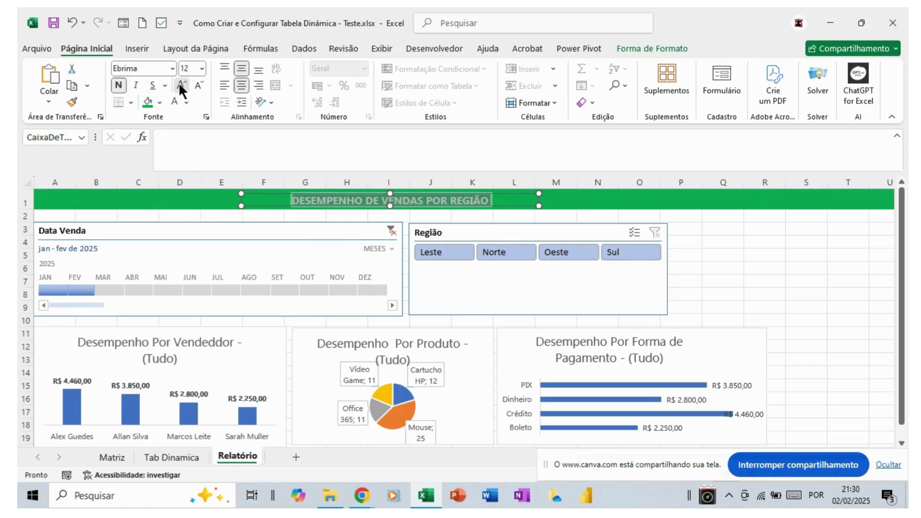
pyautogui.click(182, 88)
pyautogui.click(182, 88)
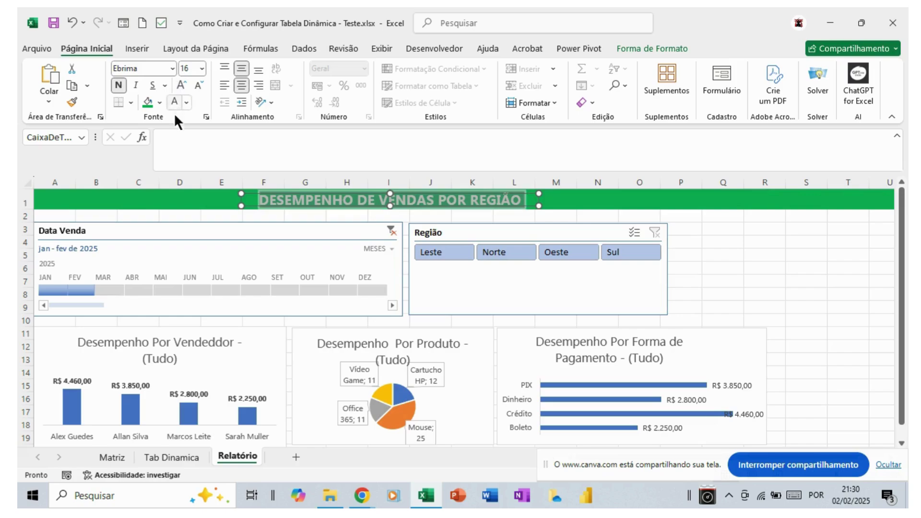
# Step: Deselect the title text box and hide the gridlines of the Relatório sheet
pyautogui.click(48, 216)
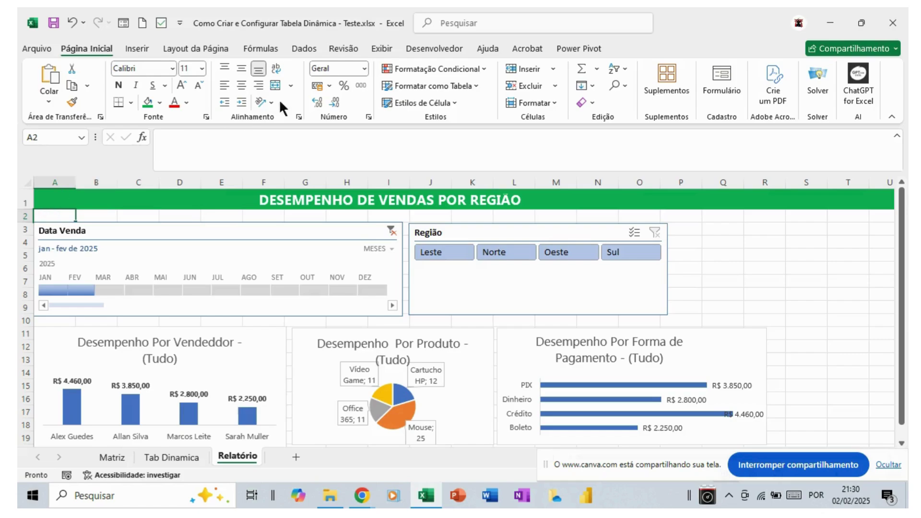
pyautogui.click(368, 46)
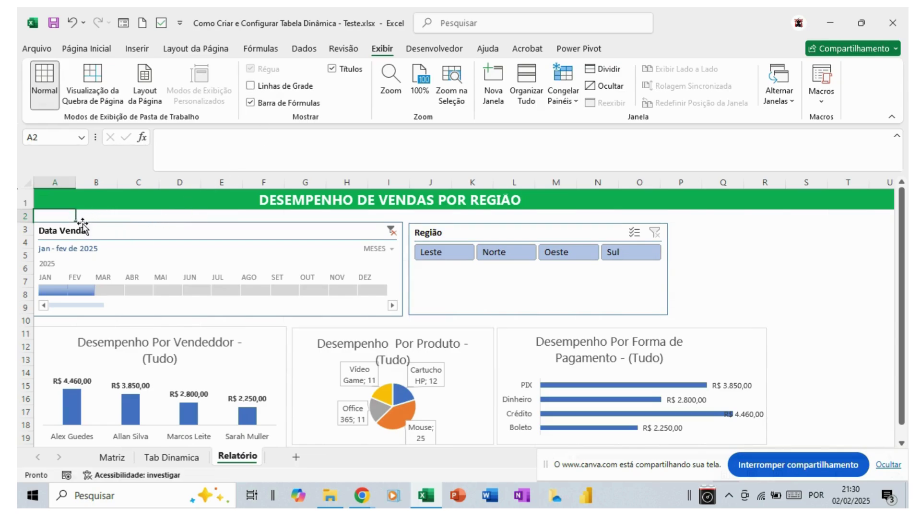
# Step: Test the Data Venda timeline by filtering to January 2025, February 2025 and January again, and restore the January–February range
pyautogui.click(51, 286)
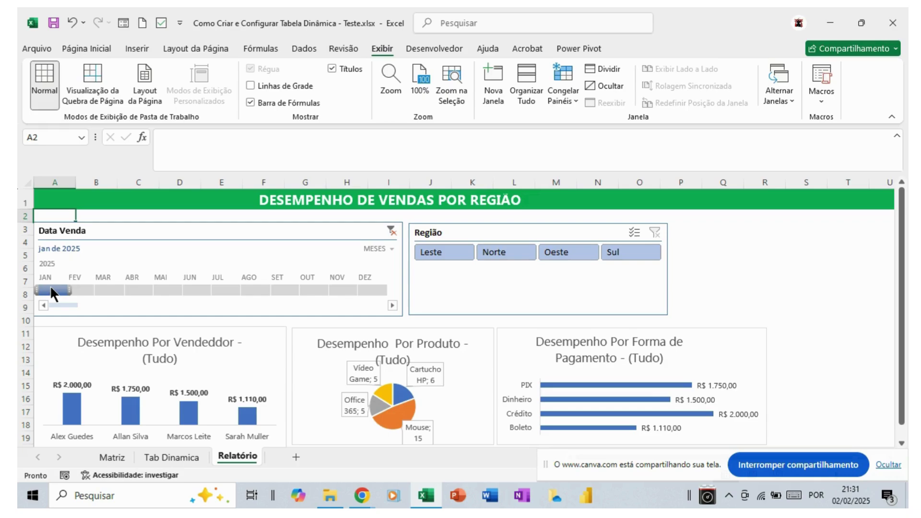
pyautogui.click(83, 288)
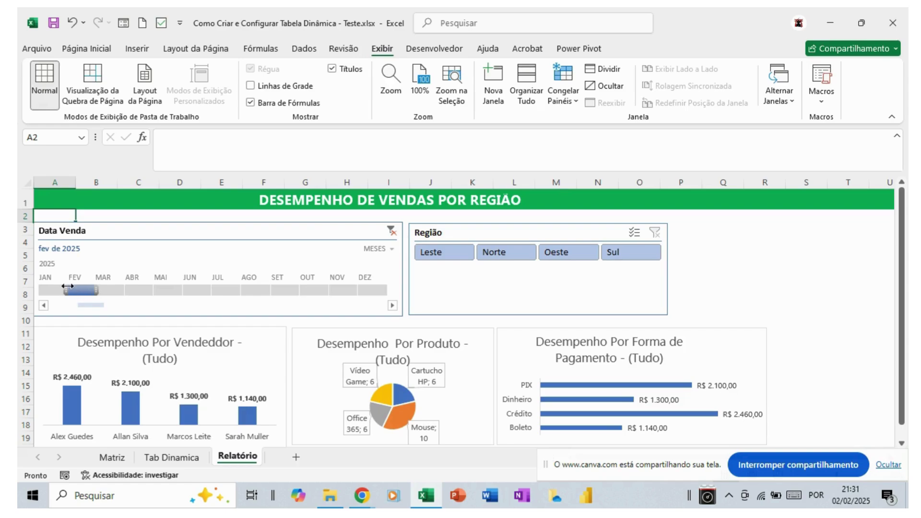
pyautogui.click(60, 286)
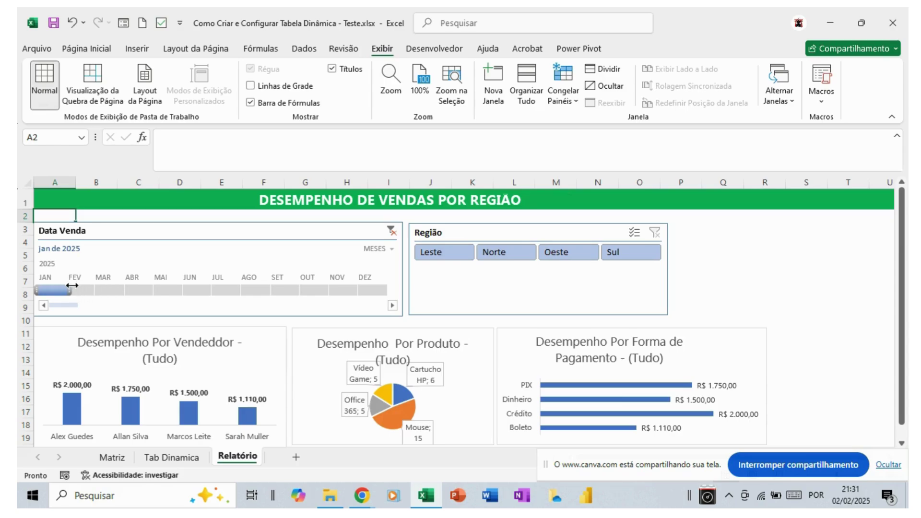
pyautogui.moveTo(66, 287); pyautogui.dragTo(81, 290)
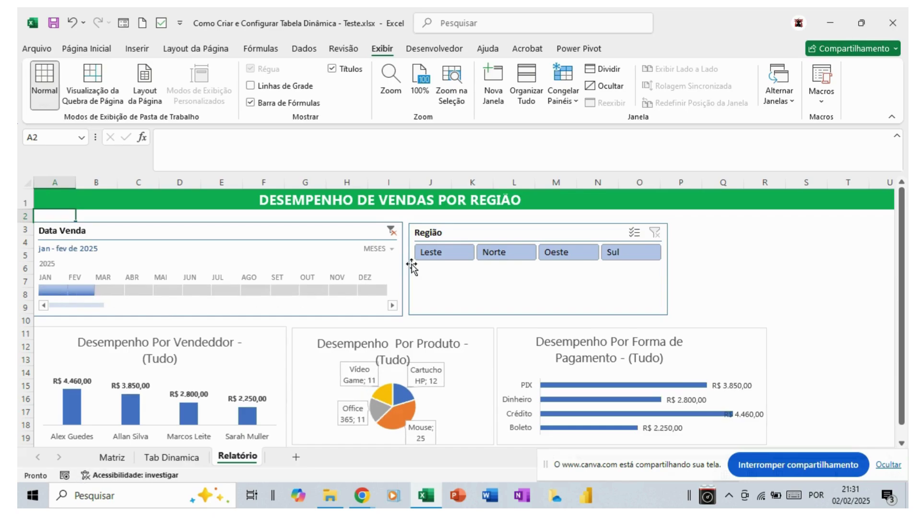
# Step: Test the Região slicer with Leste, Norte, Oeste and Sul in turn, and clear the Região and Data Venda filters
pyautogui.click(439, 253)
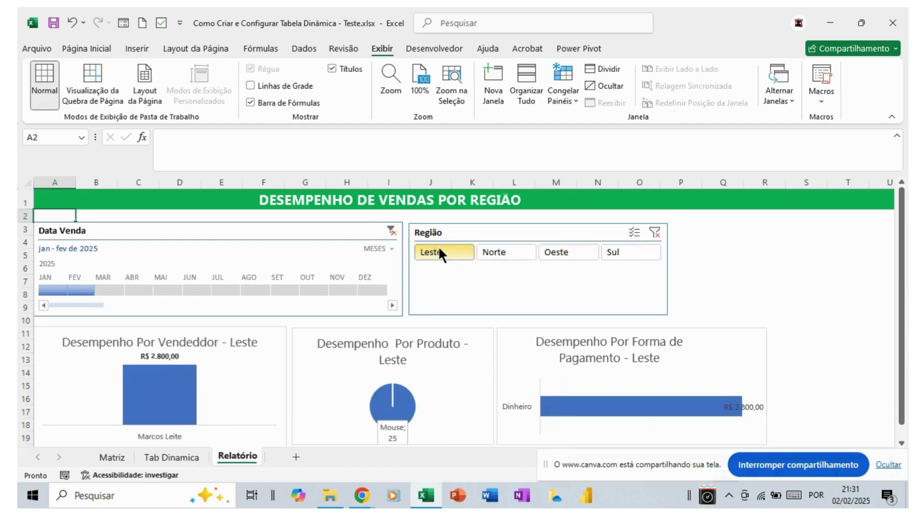
pyautogui.click(492, 250)
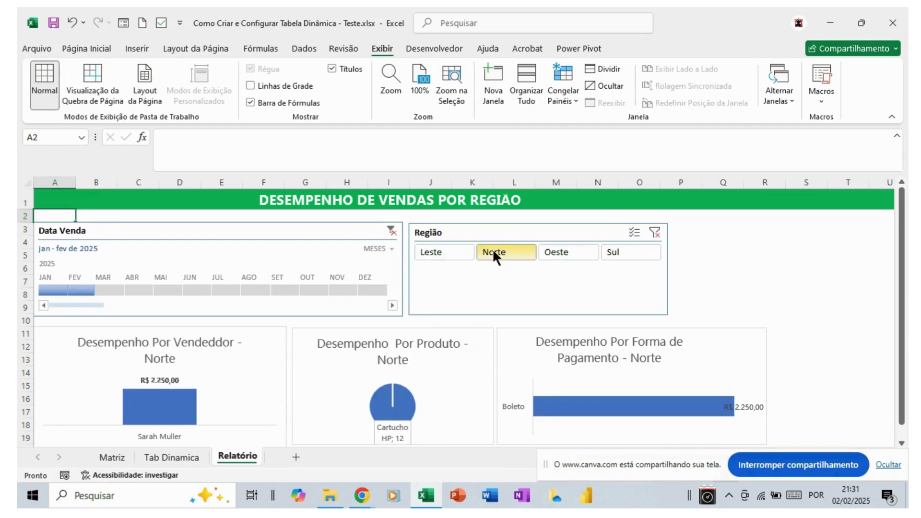
pyautogui.click(556, 247)
pyautogui.click(617, 248)
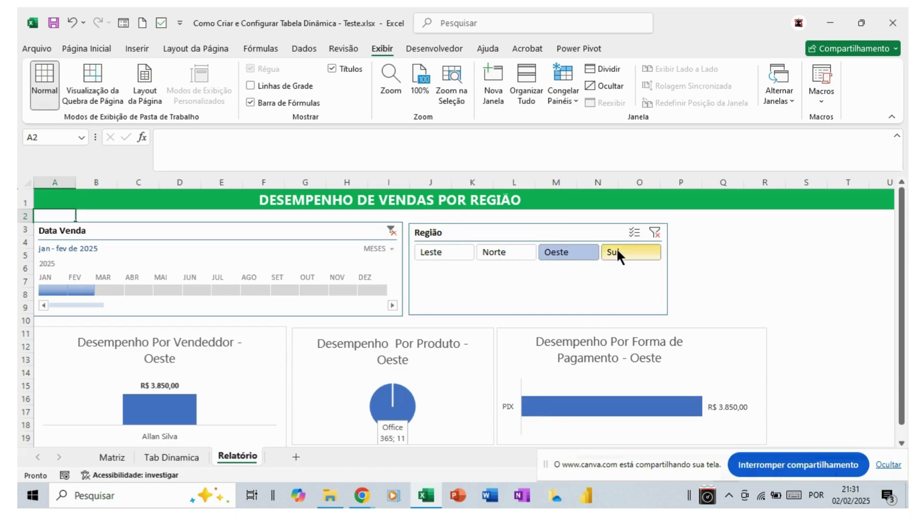
pyautogui.click(654, 231)
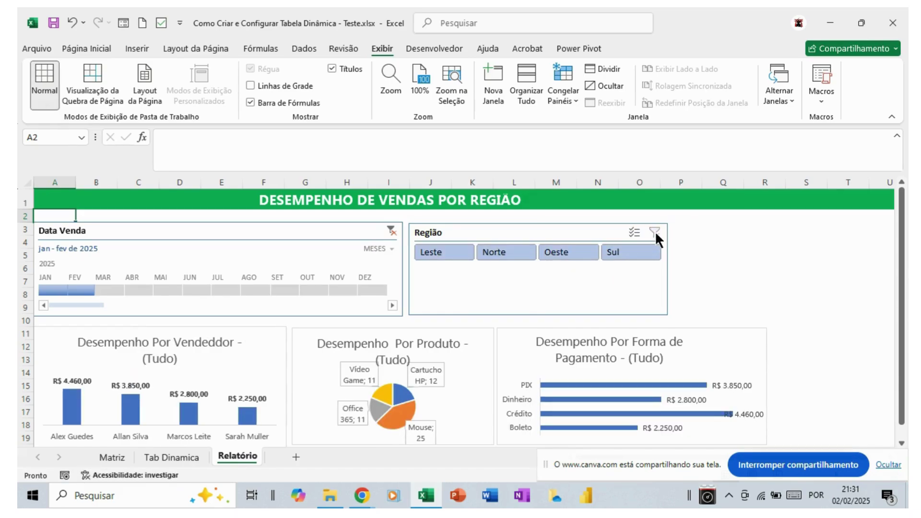
pyautogui.click(391, 230)
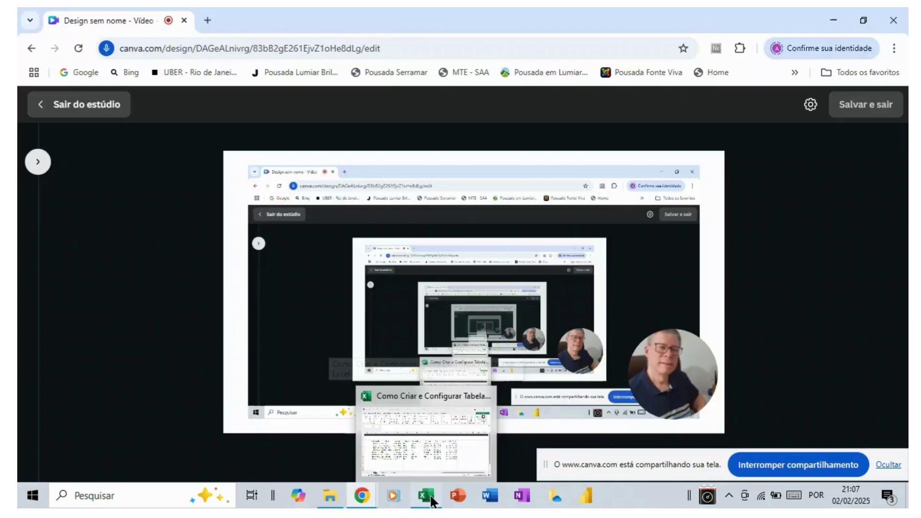
# Step: Switch from the Canva recording studio to the open Tabela Dinámica - Teste workbook in Excel
pyautogui.click(431, 499)
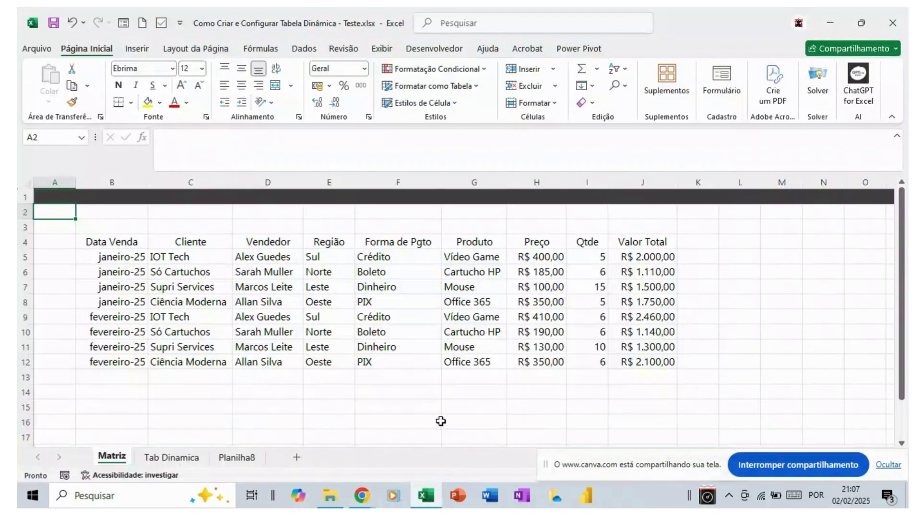